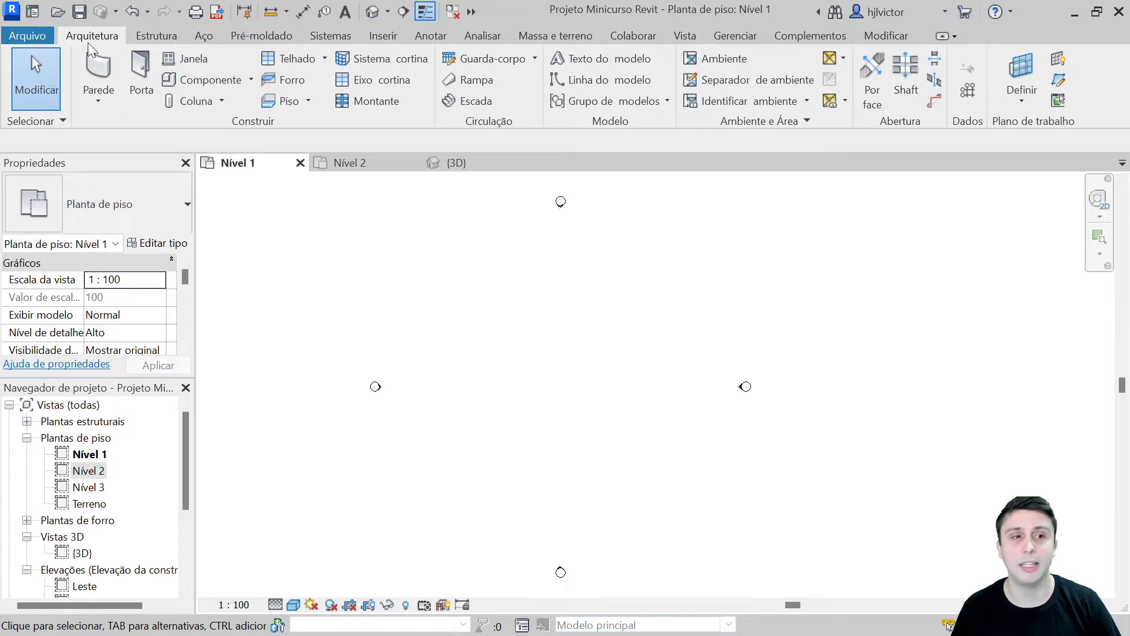
Start the architectural wall tool with wall tops unconnected at 3 m height.
{"action": "left_click", "coordinate": [101, 96]}
{"action": "left_click", "coordinate": [136, 132]}
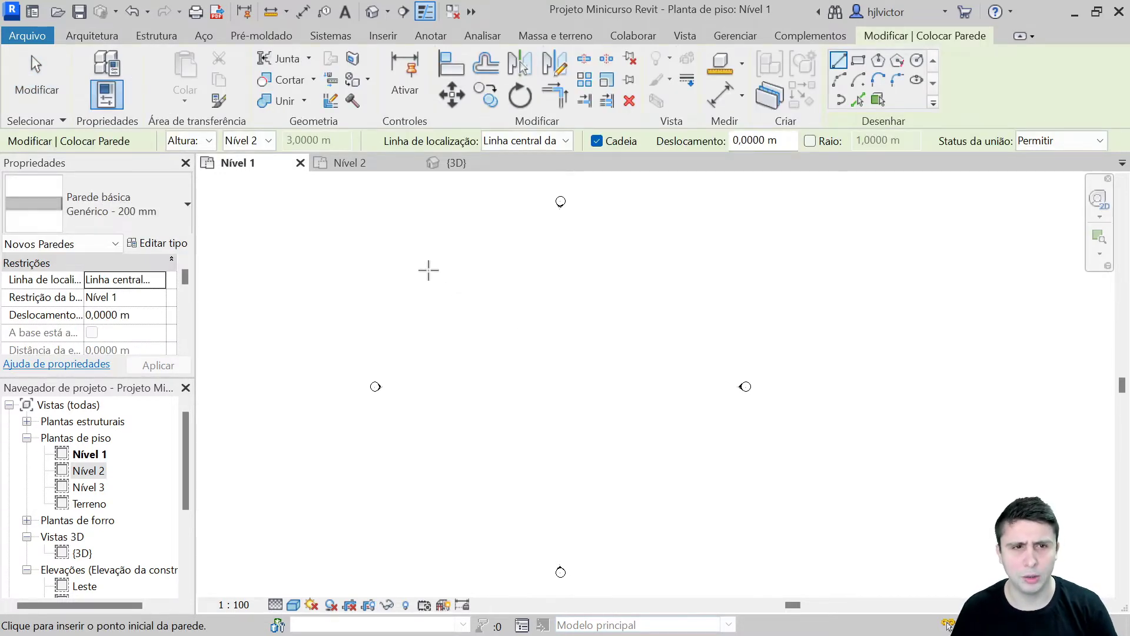
{"action": "left_click", "coordinate": [262, 141]}
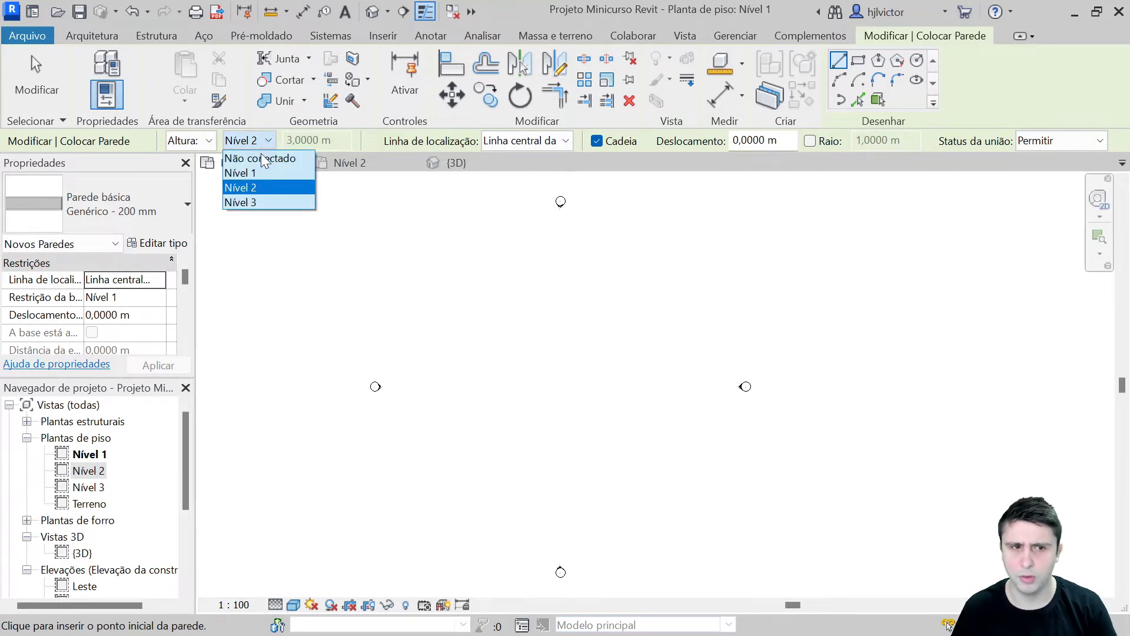
{"action": "left_click", "coordinate": [262, 157]}
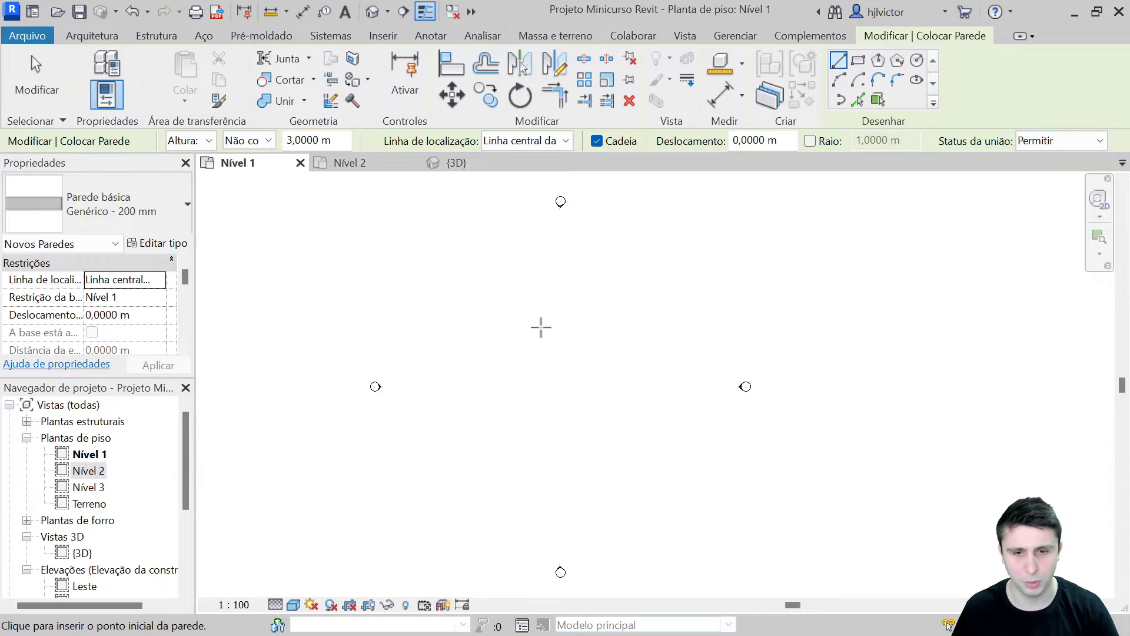
{"action": "scroll", "coordinate": [530, 326], "scroll_direction": "up", "scroll_amount": 1}
Draw four 5 m walls closing the square room on Nível 1, then end wall placement.
{"action": "left_click", "coordinate": [541, 349]}
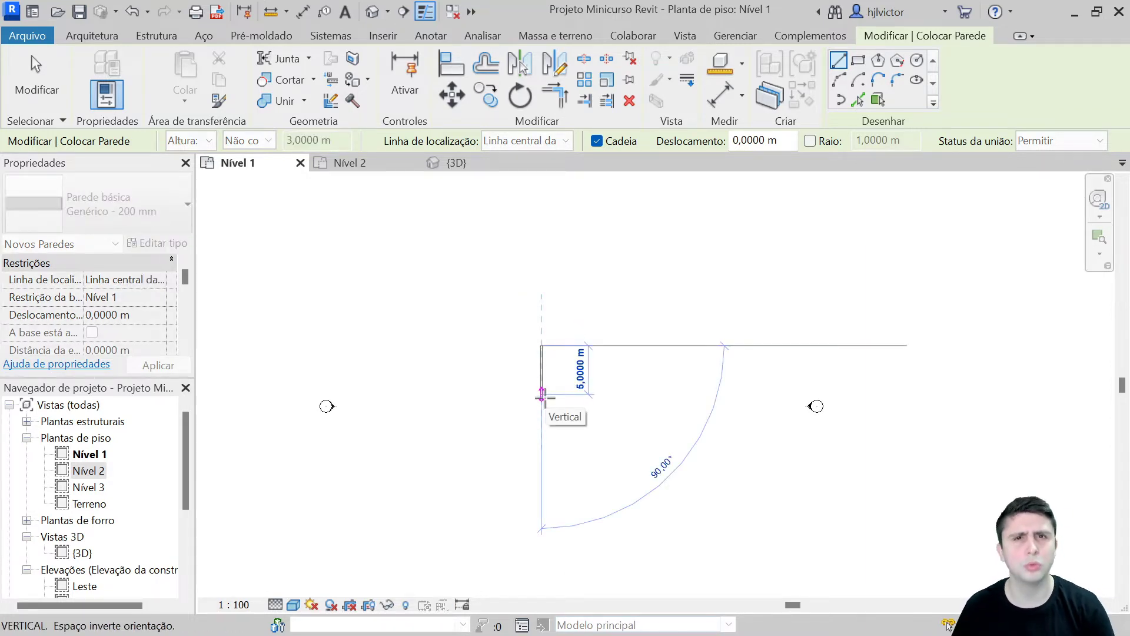
{"action": "type", "text": "5"}
{"action": "key", "text": "Return"}
{"action": "scroll", "coordinate": [595, 393], "scroll_direction": "up", "scroll_amount": 1}
{"action": "left_click", "coordinate": [587, 393]}
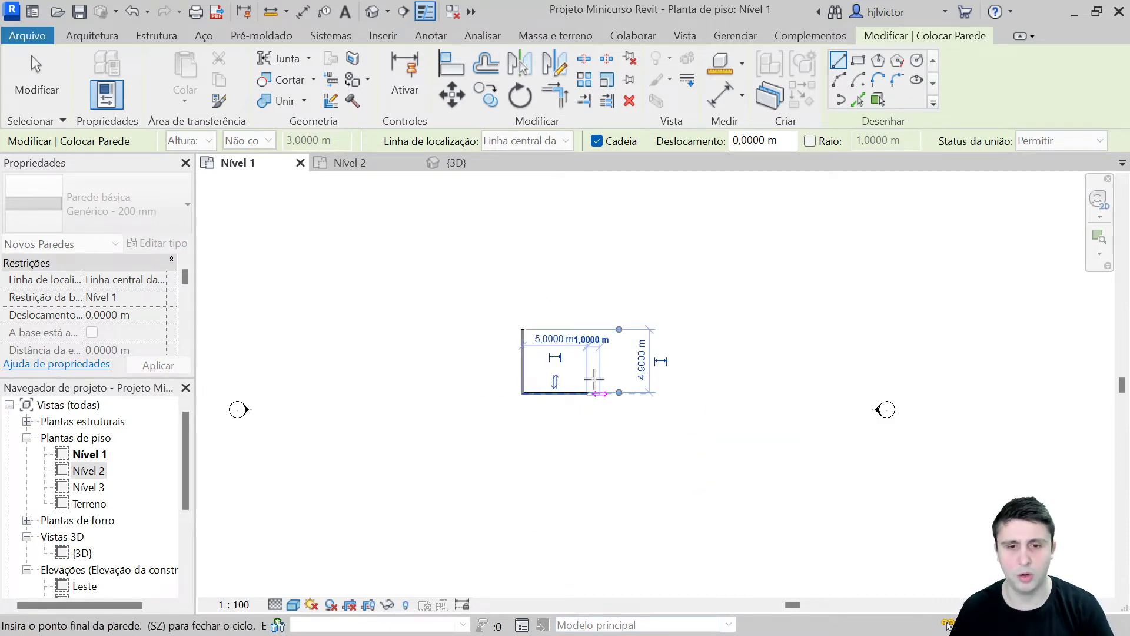
{"action": "scroll", "coordinate": [589, 379], "scroll_direction": "up", "scroll_amount": 1}
{"action": "left_click", "coordinate": [584, 304]}
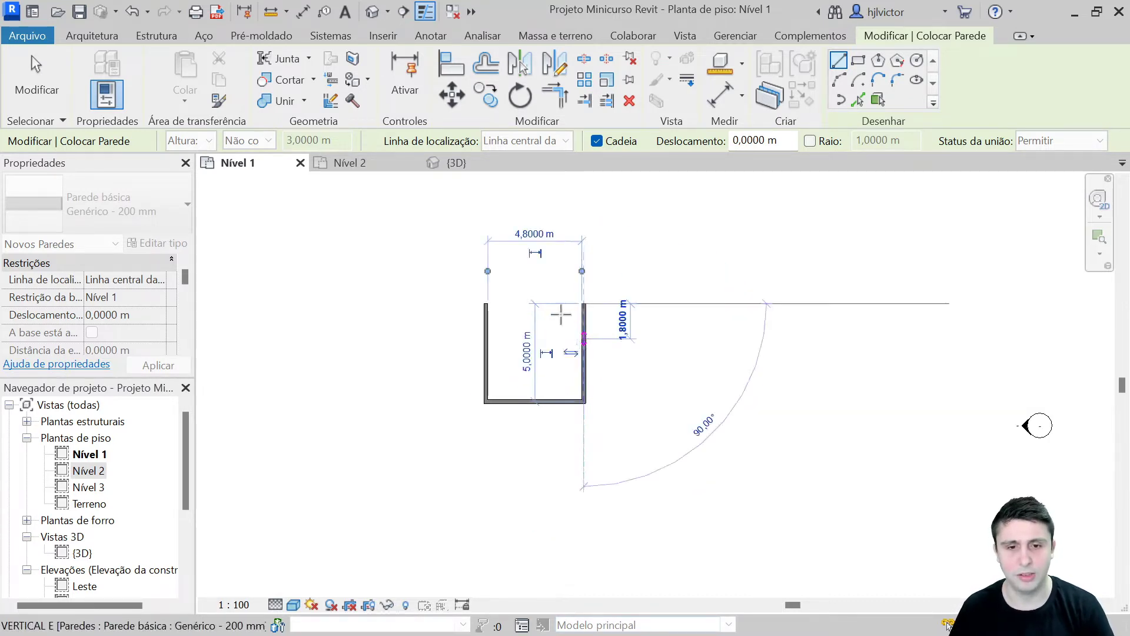
{"action": "scroll", "coordinate": [575, 321], "scroll_direction": "up", "scroll_amount": 1}
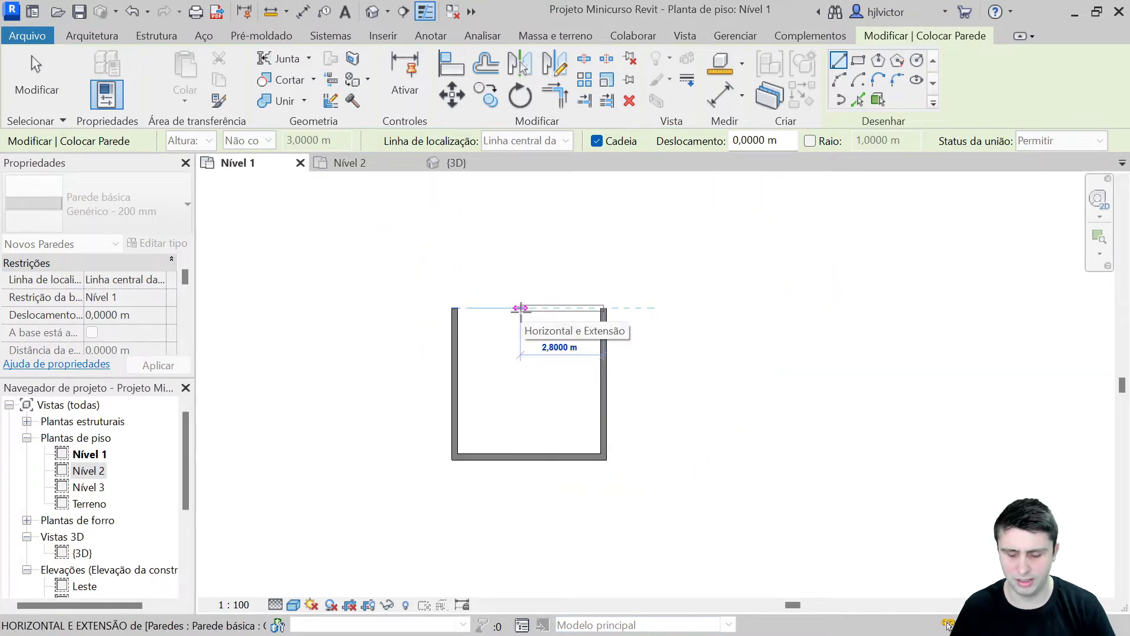
{"action": "left_click", "coordinate": [521, 308]}
{"action": "key", "text": "Escape"}
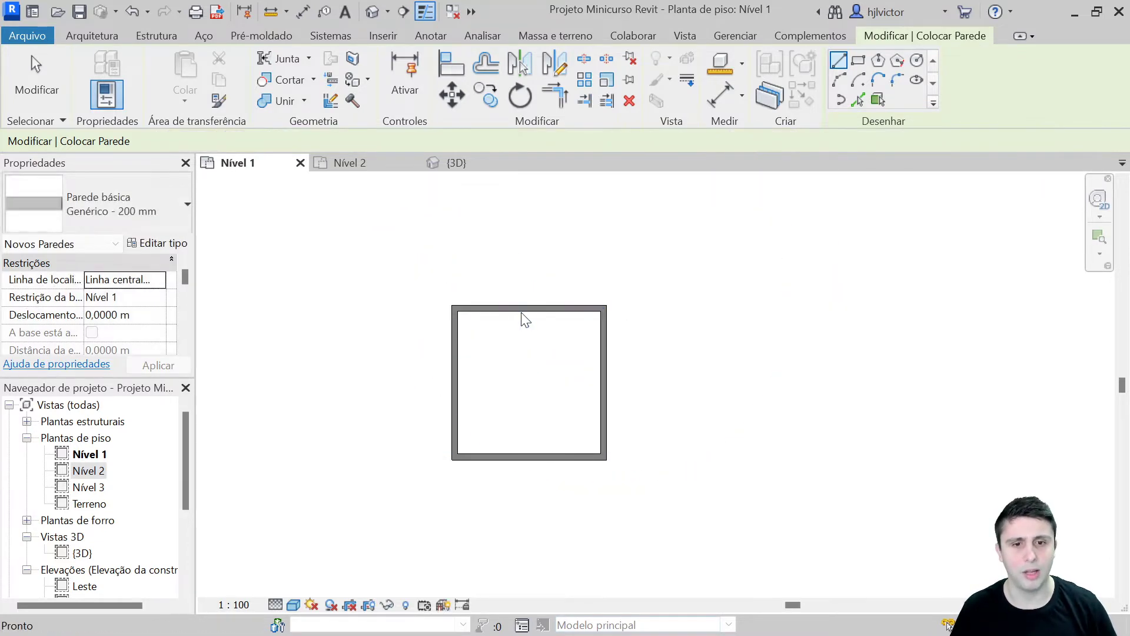
{"action": "key", "text": "Escape"}
{"action": "scroll", "coordinate": [540, 369], "scroll_direction": "up", "scroll_amount": 1}
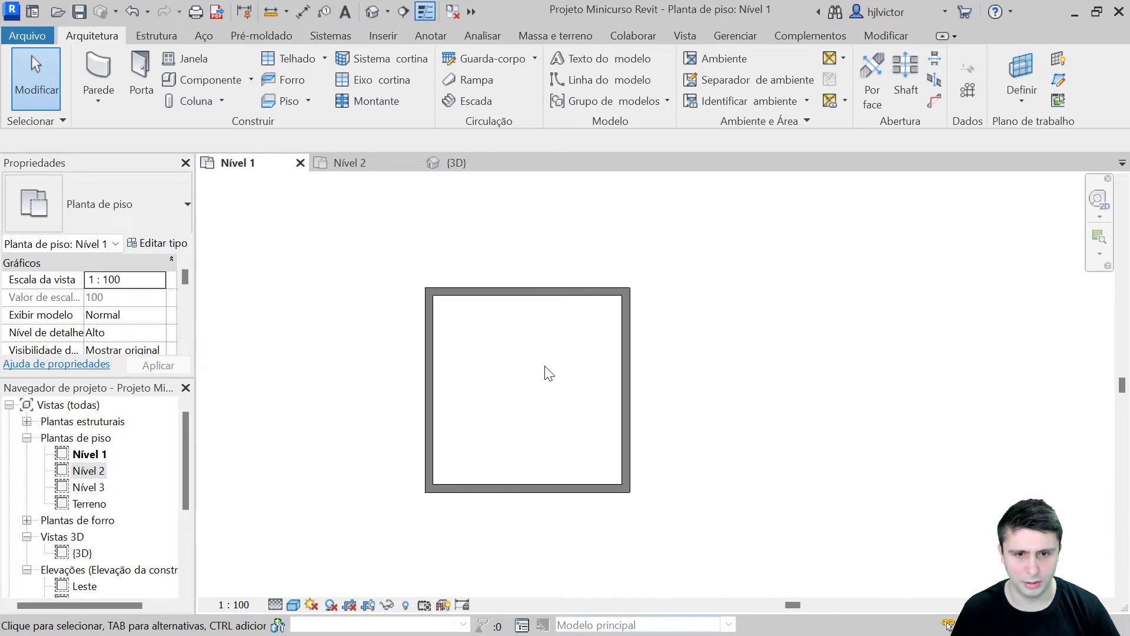
Close the Nível 2 plan and {3D} view tabs.
{"action": "middle_click_drag", "start_coordinate": [540, 368], "coordinate": [563, 344]}
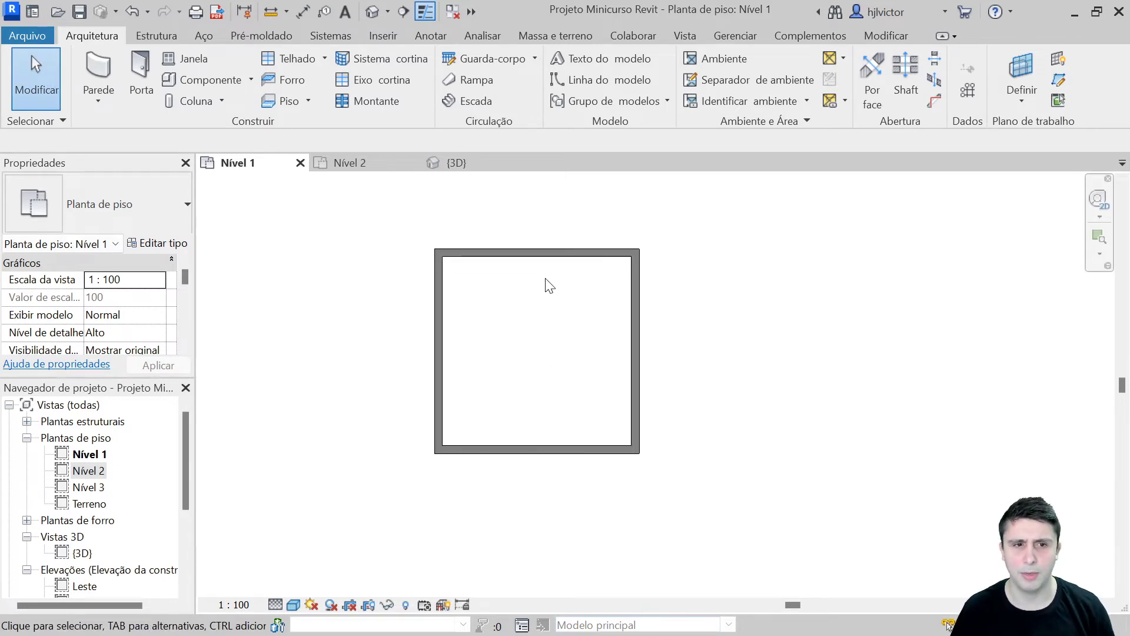
{"action": "mouse_move", "coordinate": [362, 162]}
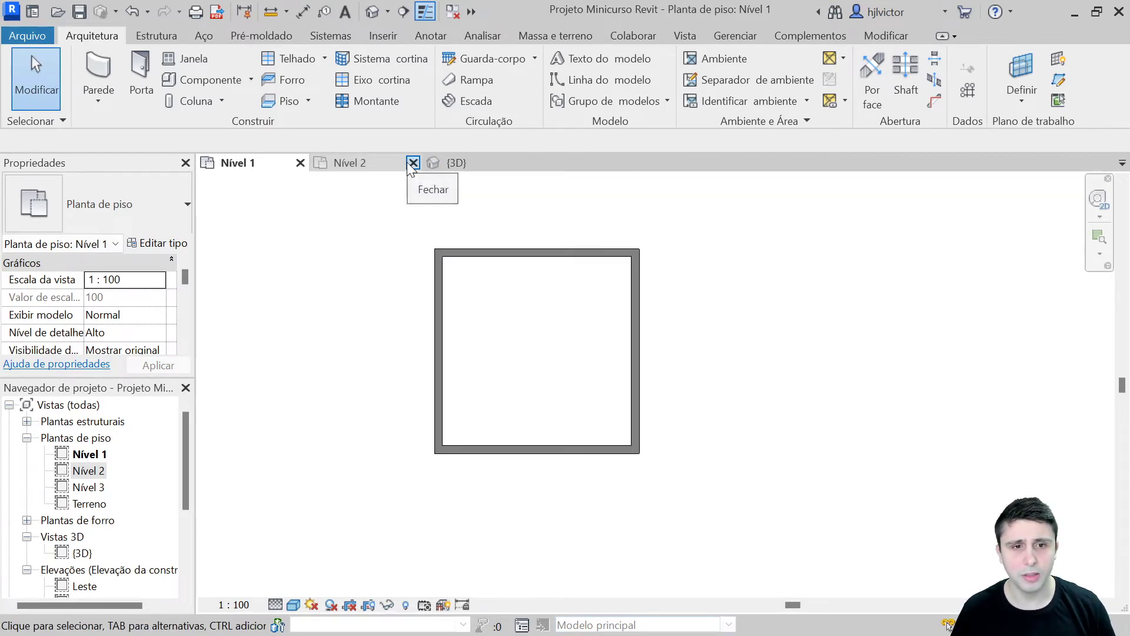
{"action": "left_click", "coordinate": [412, 162]}
{"action": "left_click", "coordinate": [348, 161]}
{"action": "left_click", "coordinate": [412, 164]}
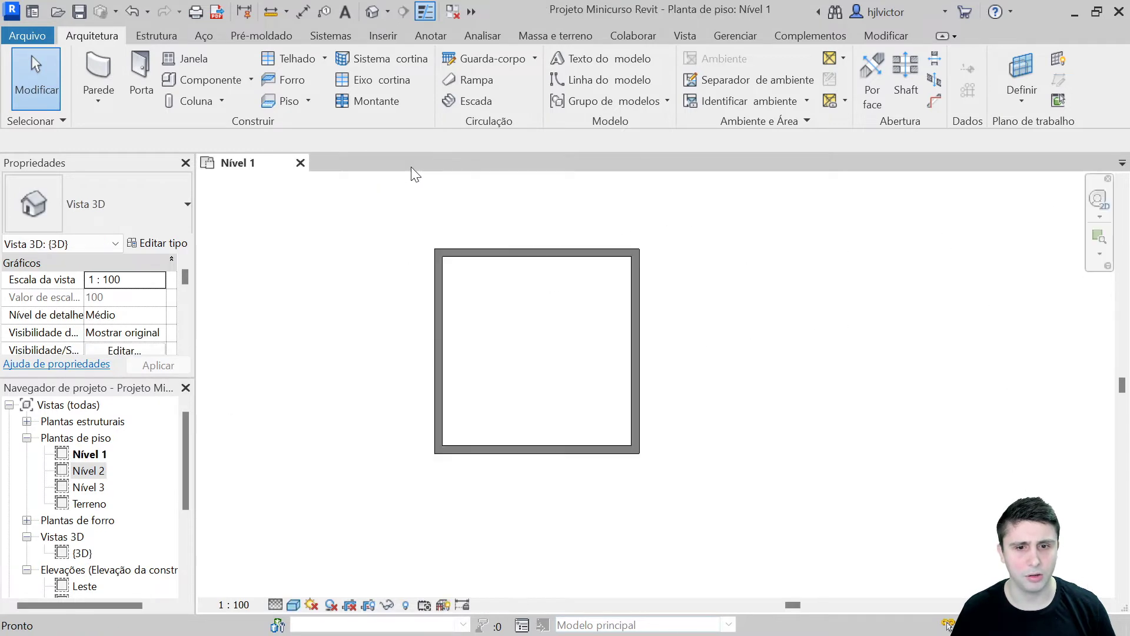
Inspect the walled room in the default 3D view, then return to Nível 1.
{"action": "left_click", "coordinate": [372, 12]}
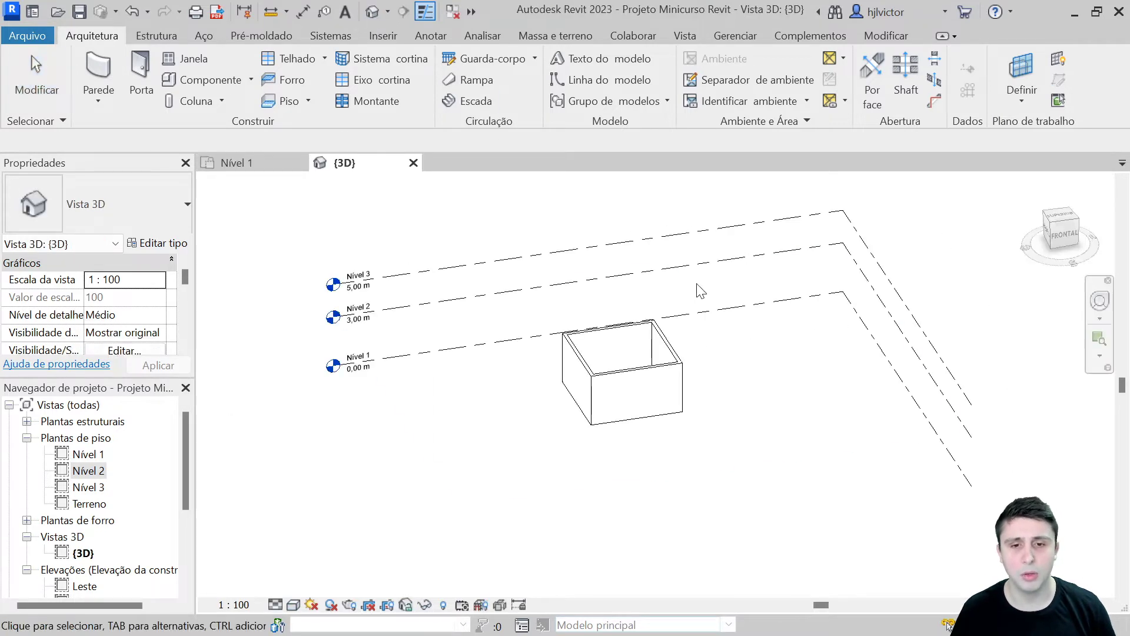
{"action": "middle_click_drag", "start_coordinate": [699, 414], "coordinate": [662, 348], "text": "shift"}
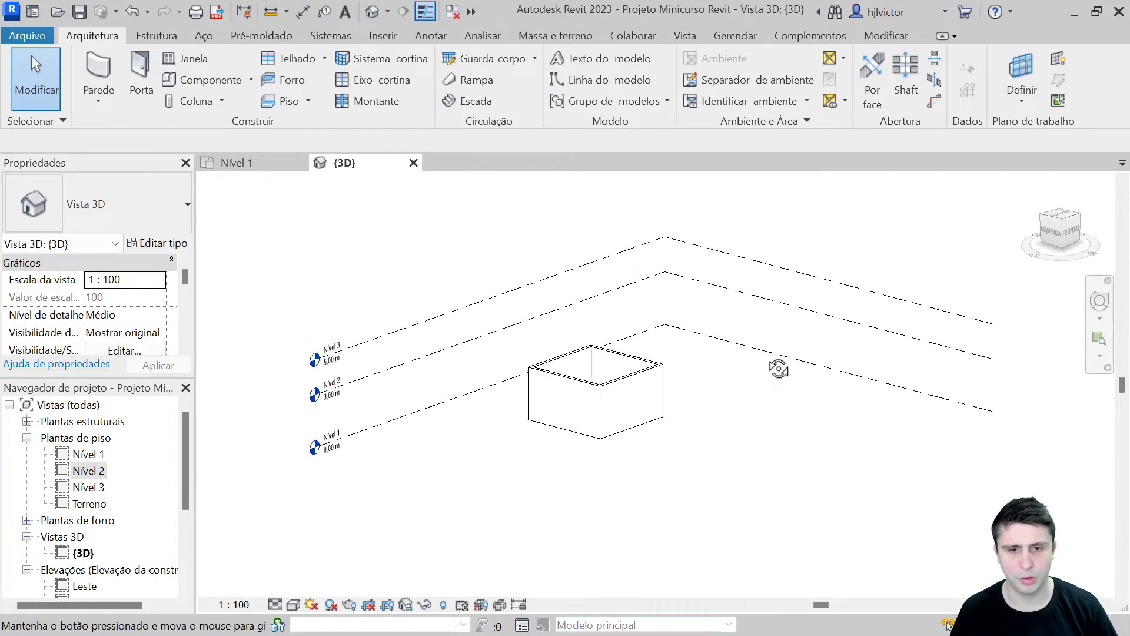
{"action": "scroll", "coordinate": [601, 356], "scroll_direction": "up", "scroll_amount": 3}
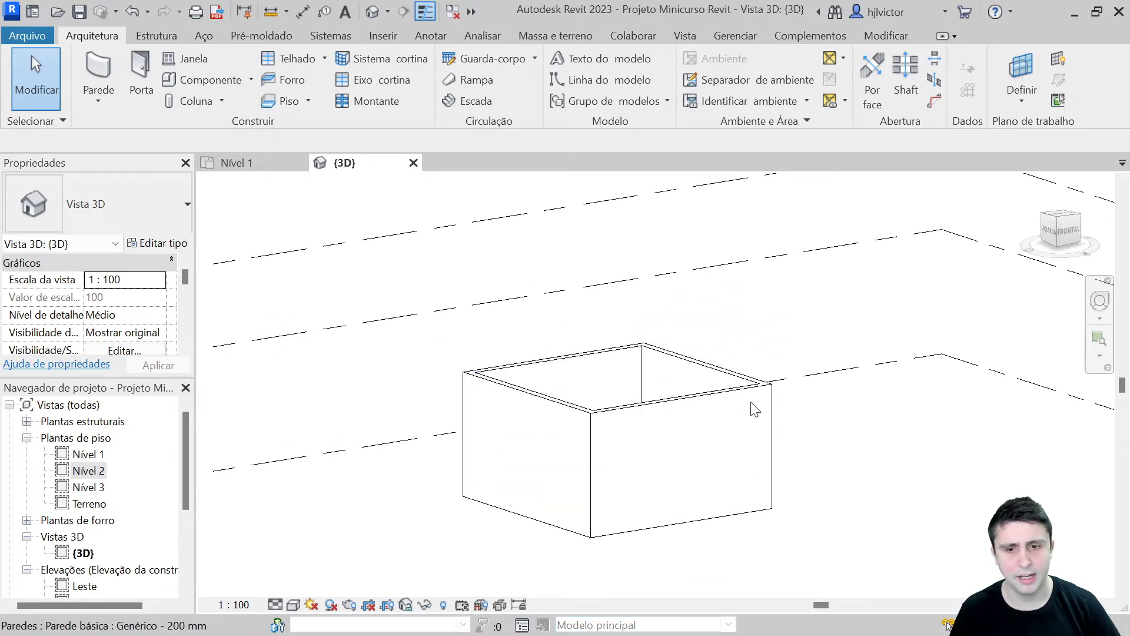
{"action": "left_click", "coordinate": [246, 166]}
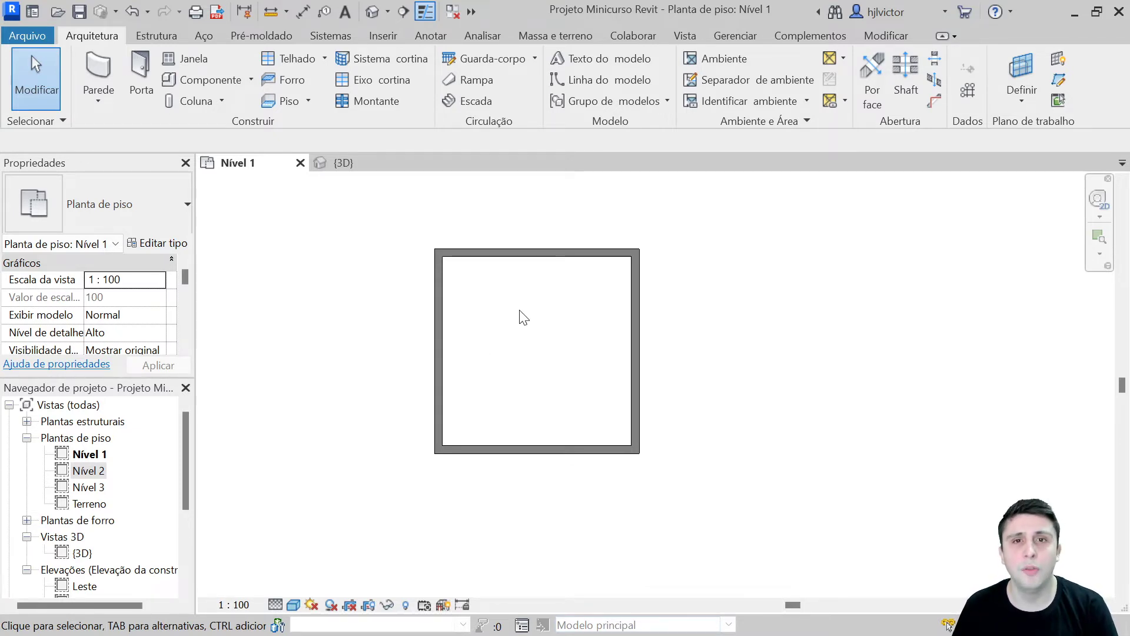
Select the top wall, open its Genérico - 200 mm type properties and duplicate the type.
{"action": "left_click", "coordinate": [503, 257]}
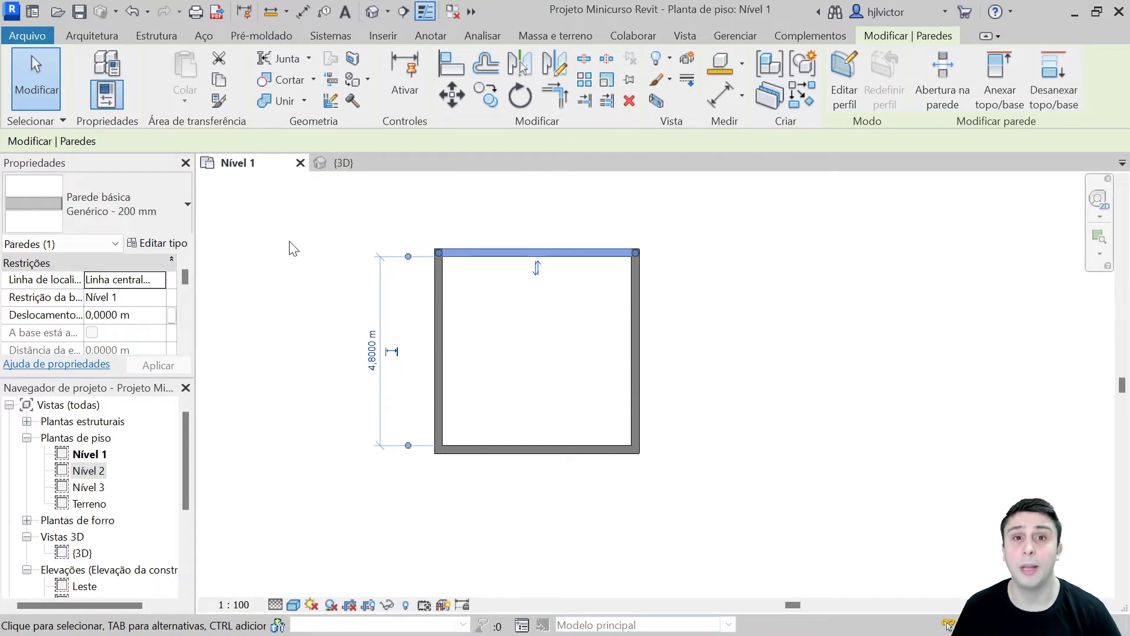
{"action": "left_click", "coordinate": [159, 244]}
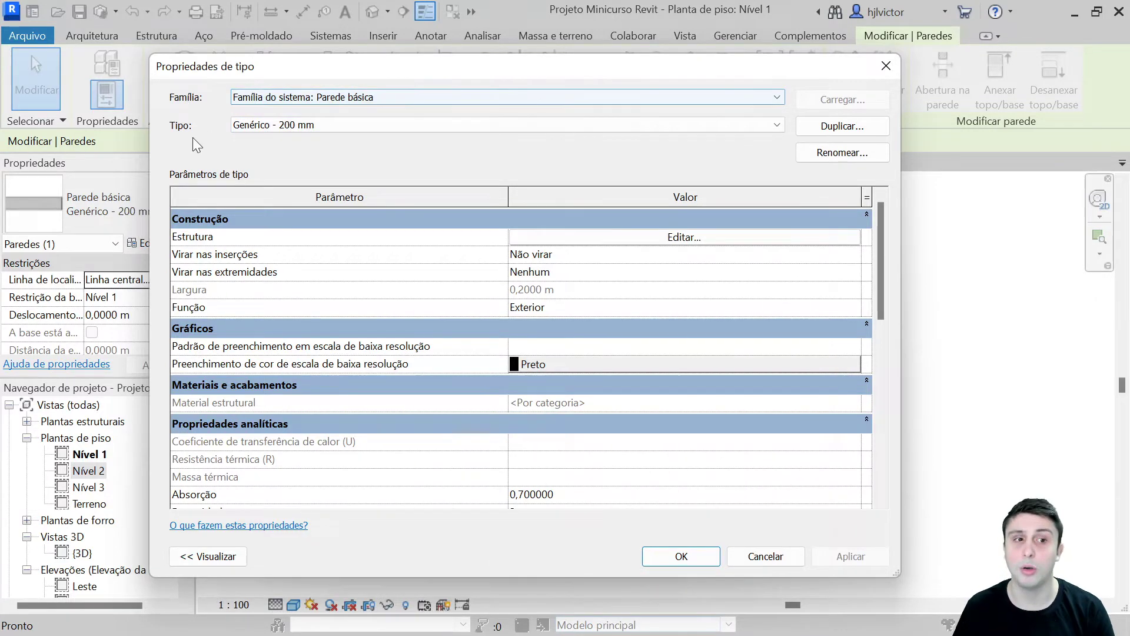
{"action": "left_click", "coordinate": [246, 129]}
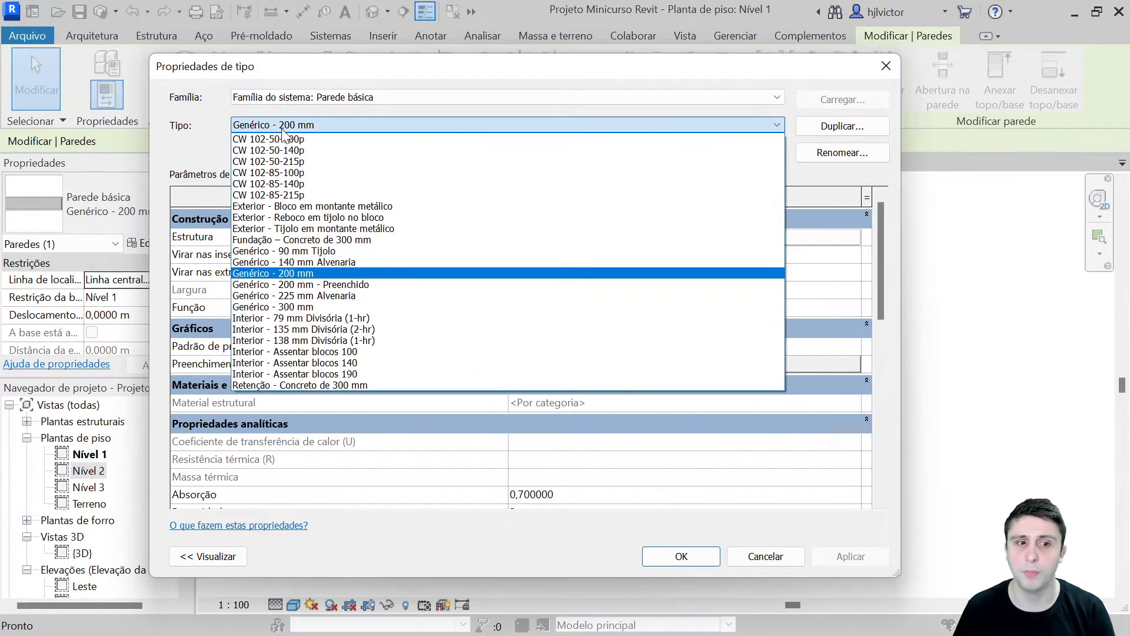
{"action": "left_click", "coordinate": [282, 126]}
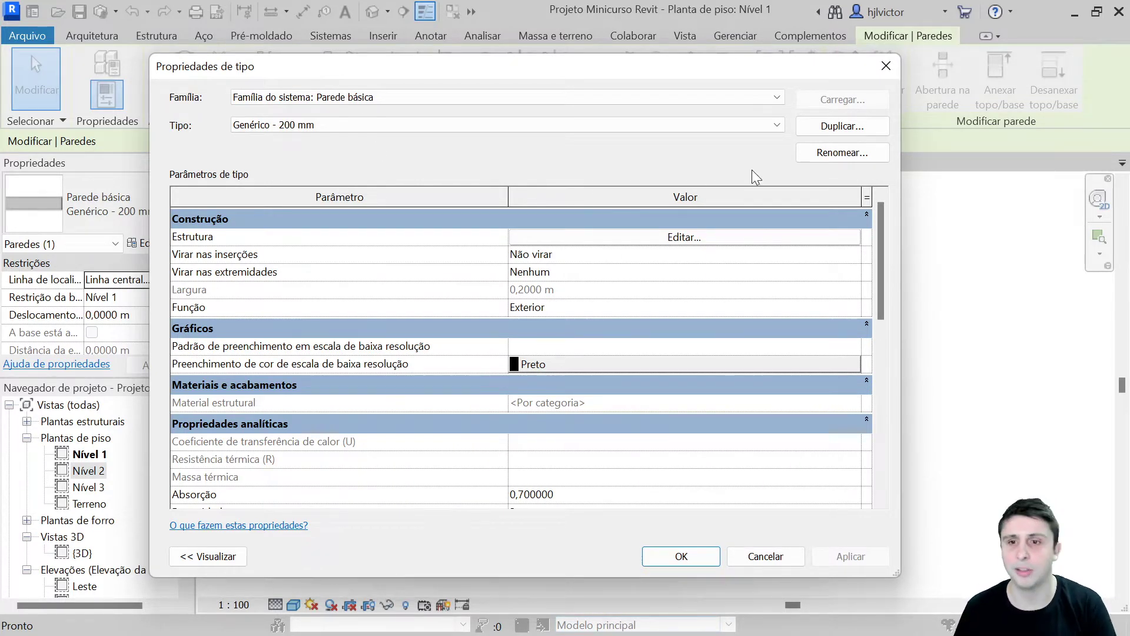
{"action": "left_click", "coordinate": [823, 127]}
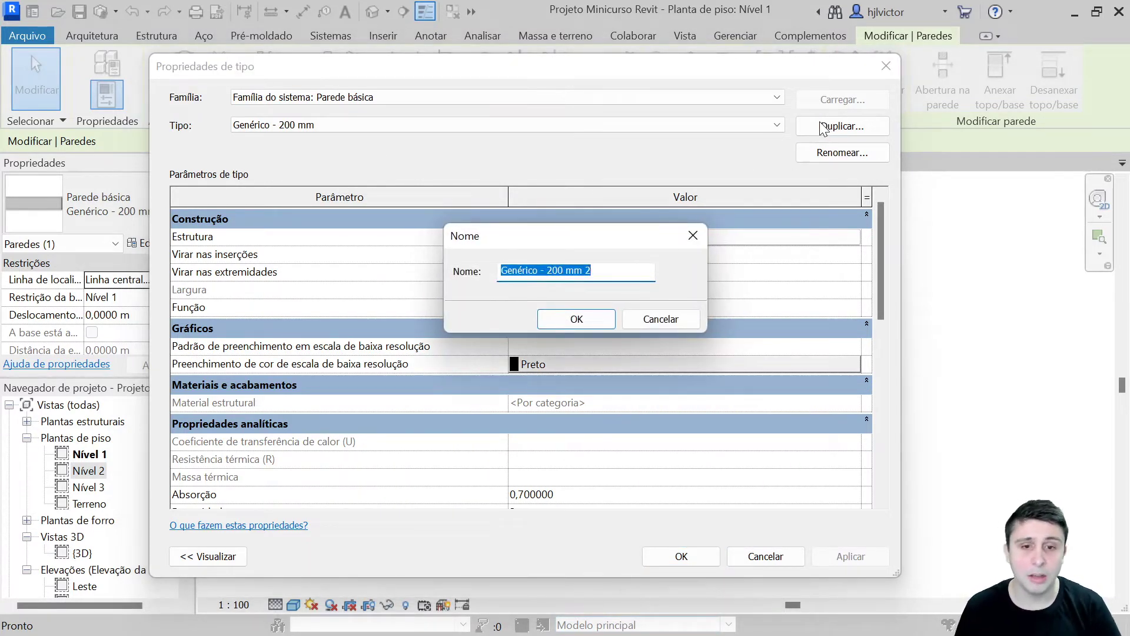
Name the duplicated wall type 'Parede de Alvenaria - 15cm' and confirm.
{"action": "type", "text": "Pare"}
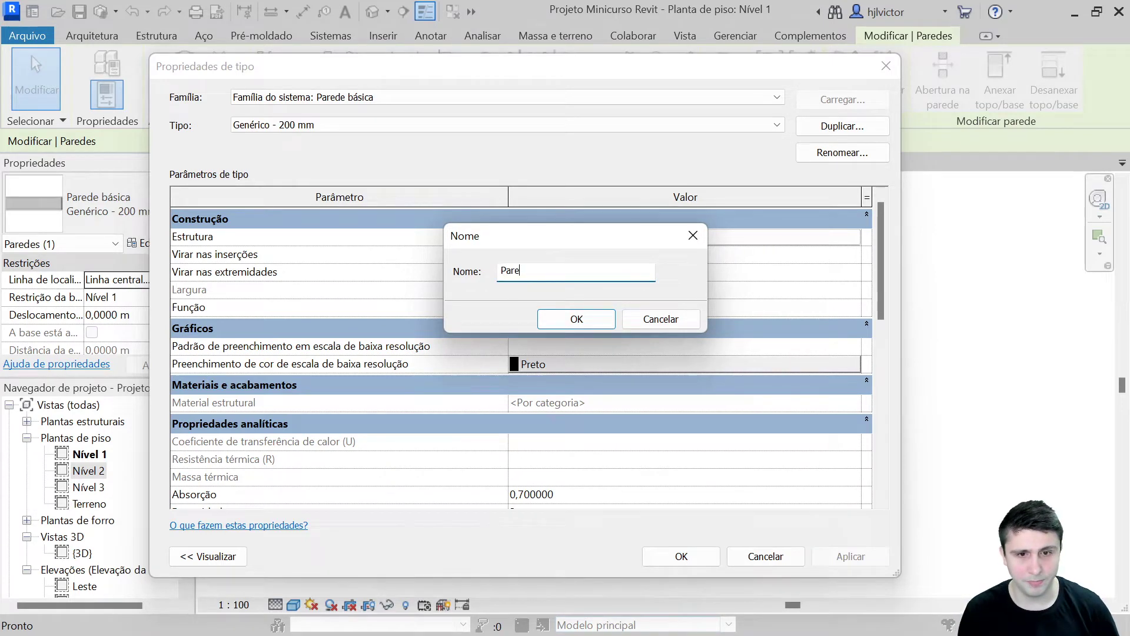
{"action": "type", "text": "de de "}
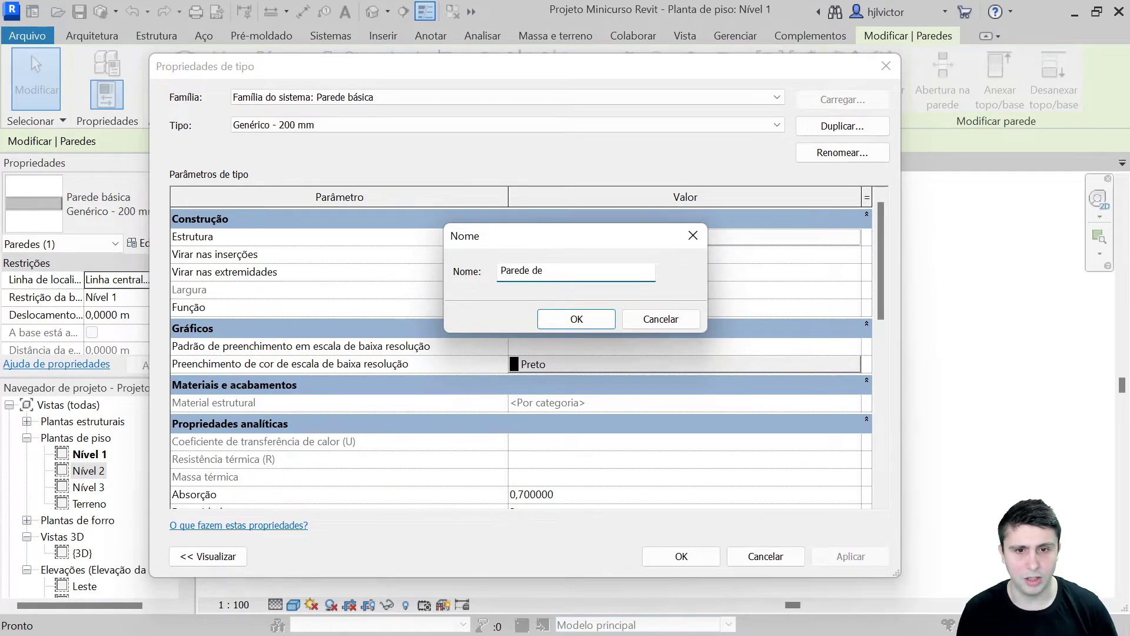
{"action": "type", "text": "Alvenaria "}
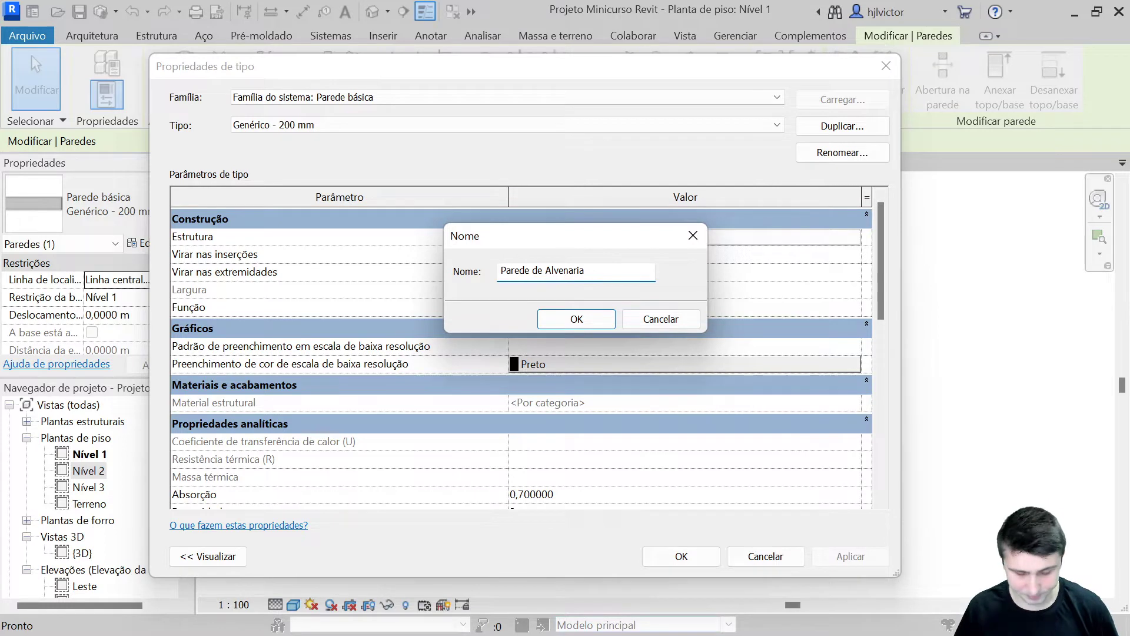
{"action": "type", "text": "- 15cm"}
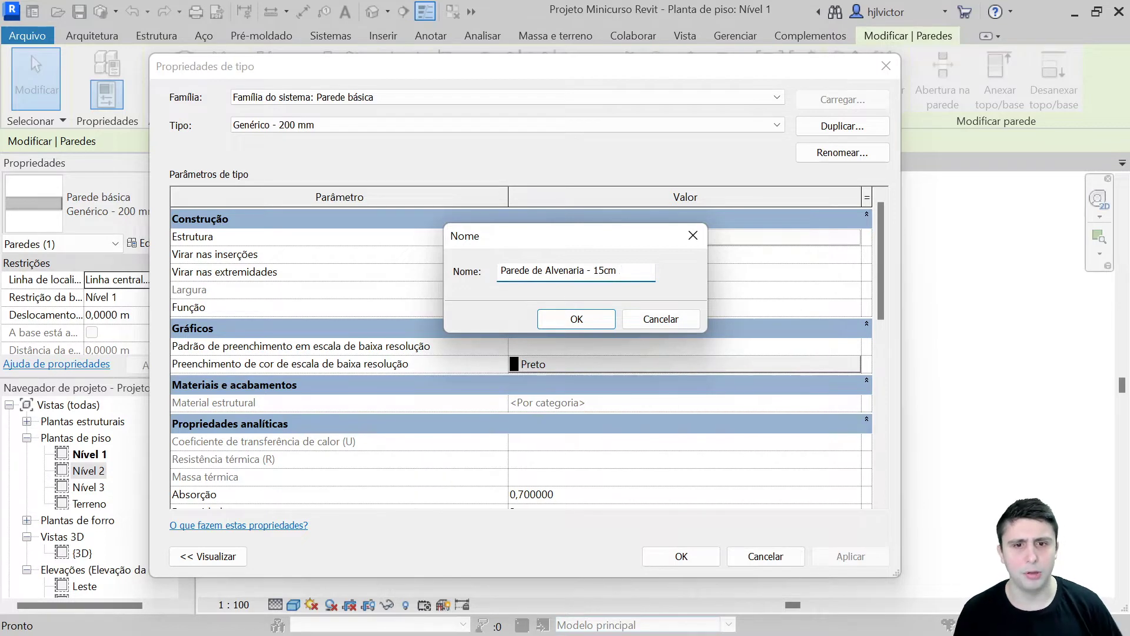
{"action": "left_click", "coordinate": [575, 319]}
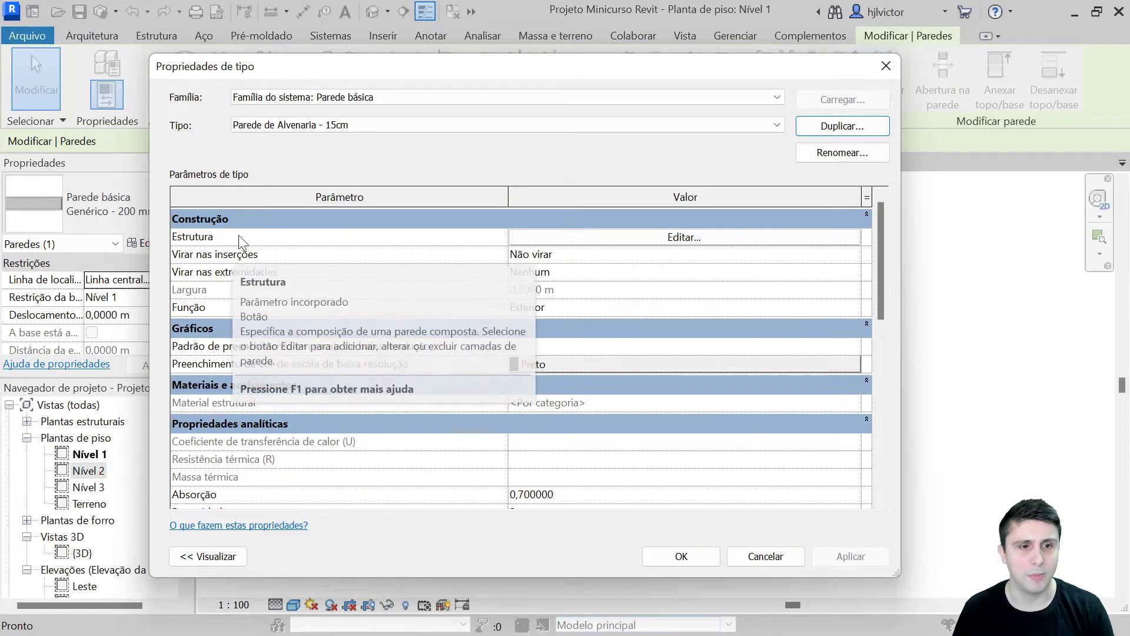
{"action": "left_click", "coordinate": [627, 242]}
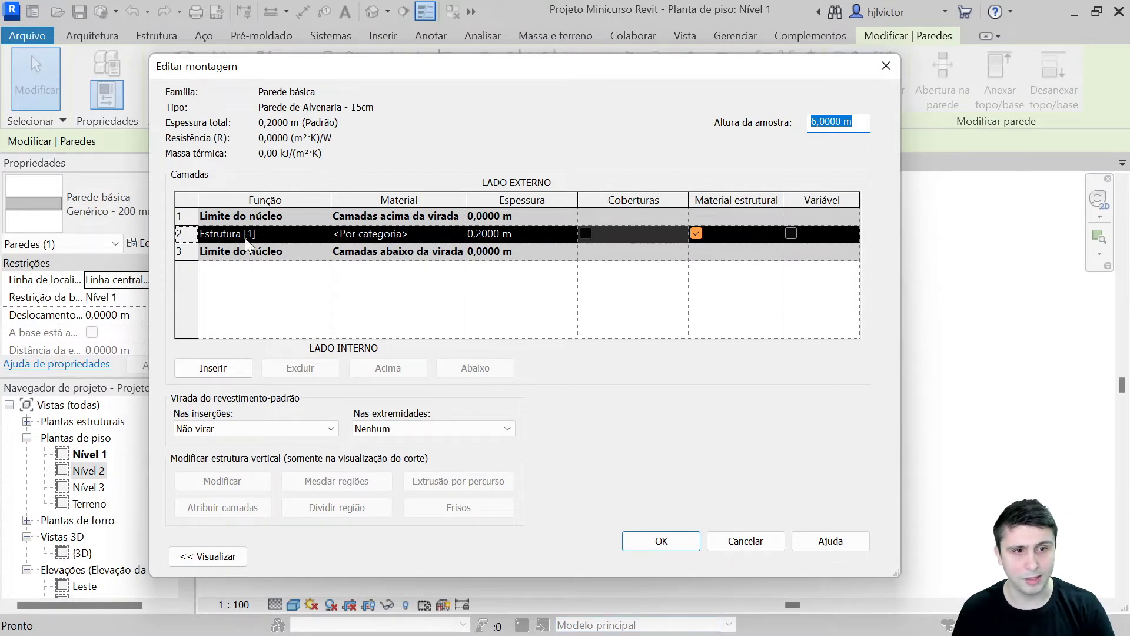
Set the structural layer thickness to 0,15 m, giving a 0,1500 m total wall.
{"action": "left_click", "coordinate": [468, 241]}
{"action": "left_click", "coordinate": [482, 234]}
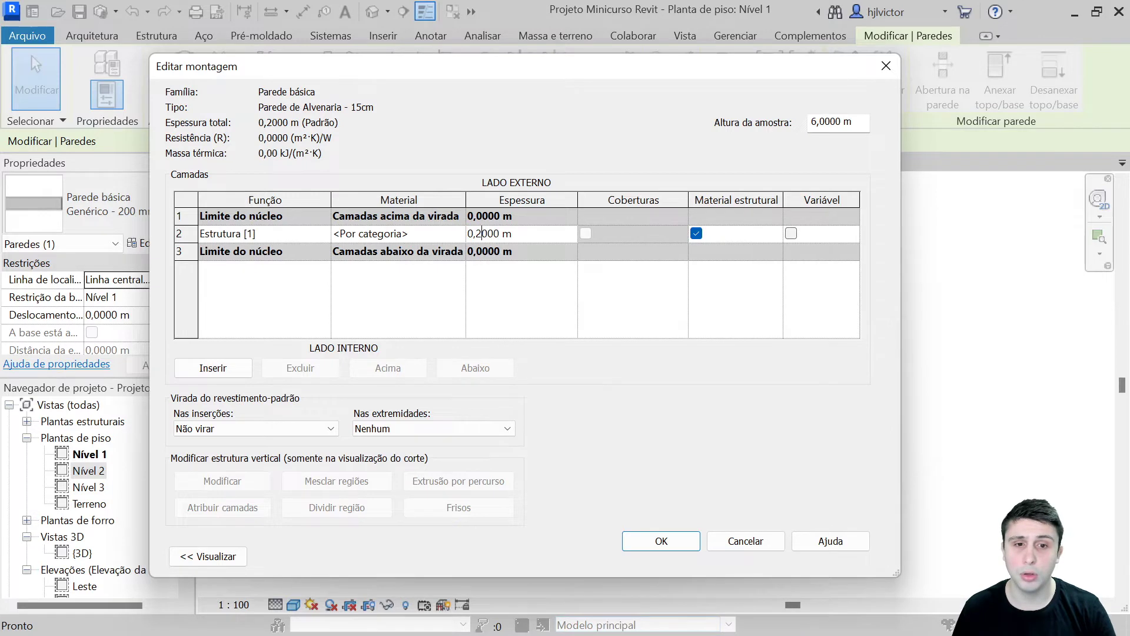
{"action": "key", "text": "BackSpace"}
{"action": "type", "text": "15"}
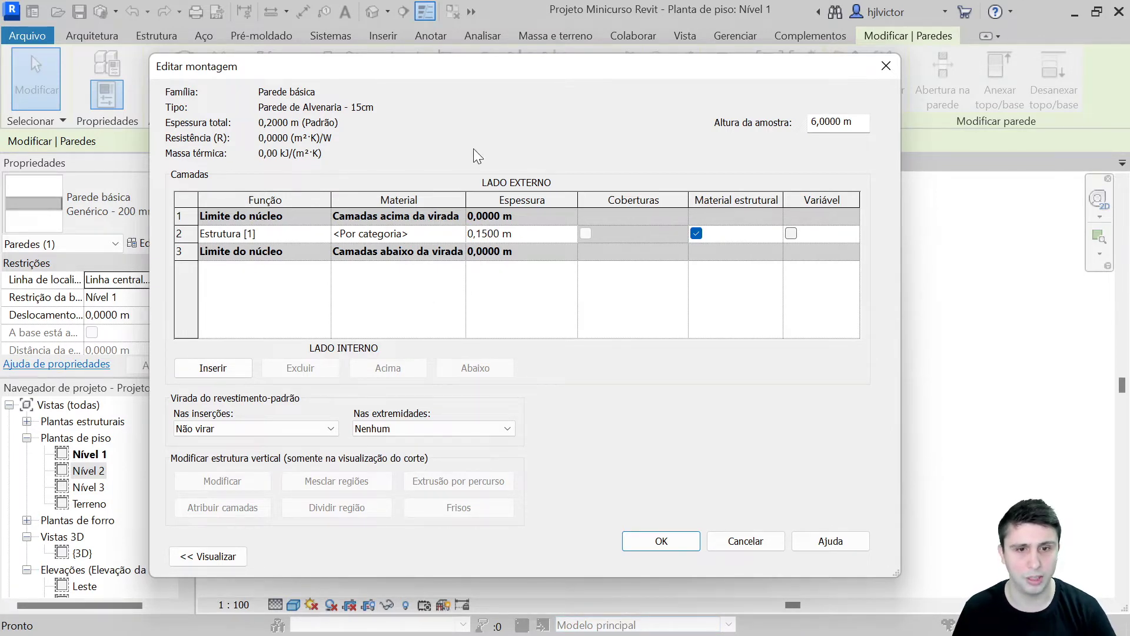
{"action": "key", "text": "Tab"}
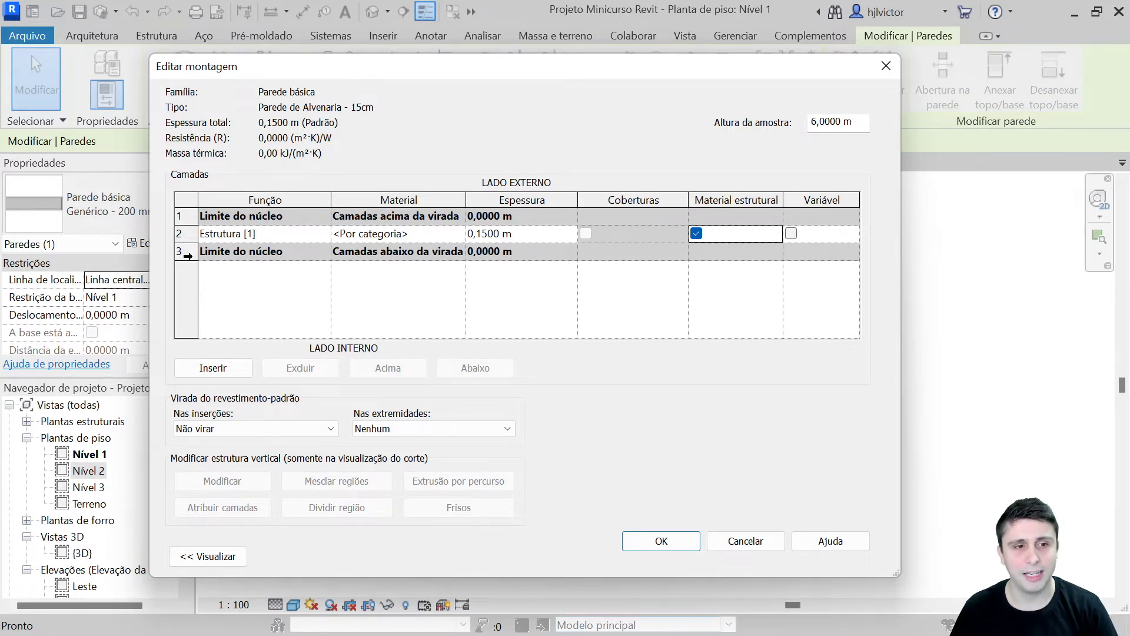
Insert two new layers outside the interior core boundary.
{"action": "left_click", "coordinate": [183, 254]}
{"action": "left_click", "coordinate": [213, 368]}
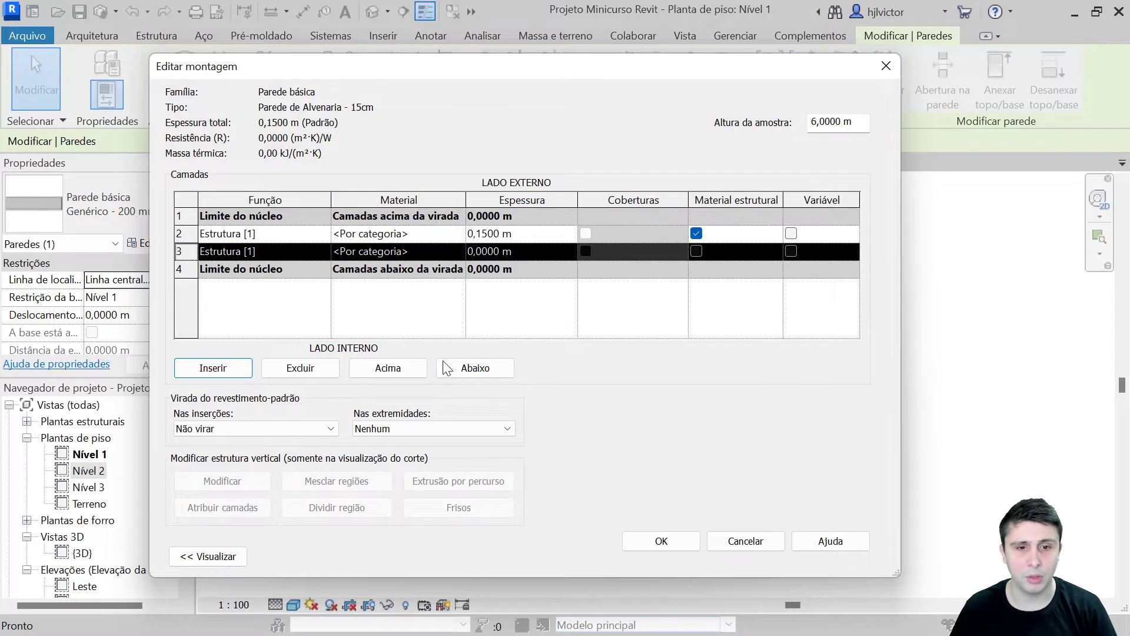
{"action": "left_click", "coordinate": [456, 370]}
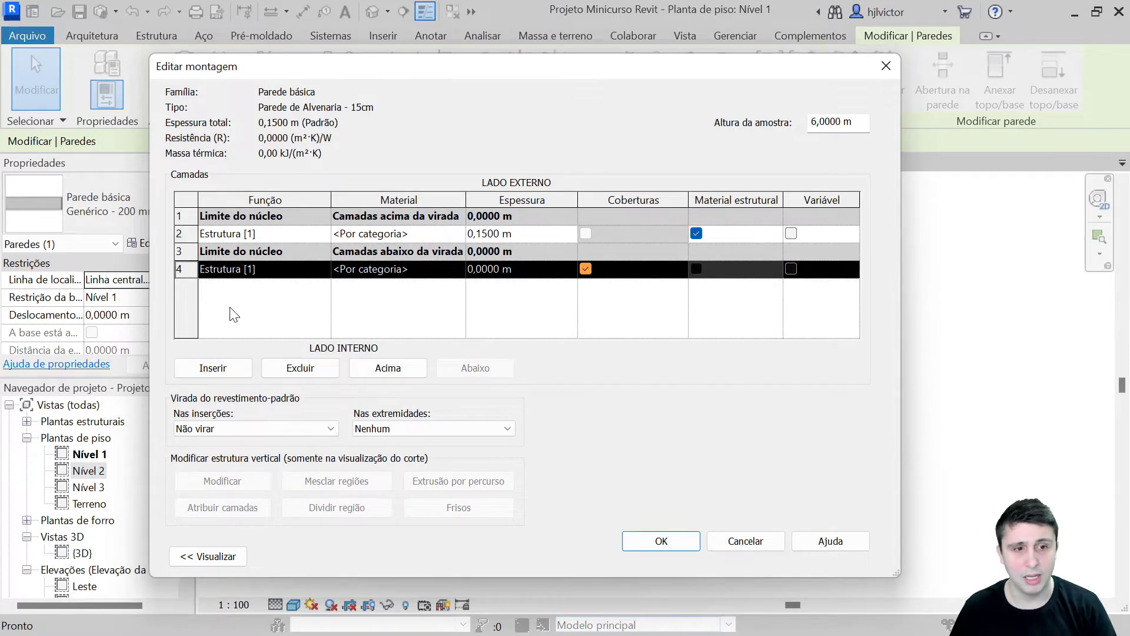
{"action": "left_click", "coordinate": [215, 366]}
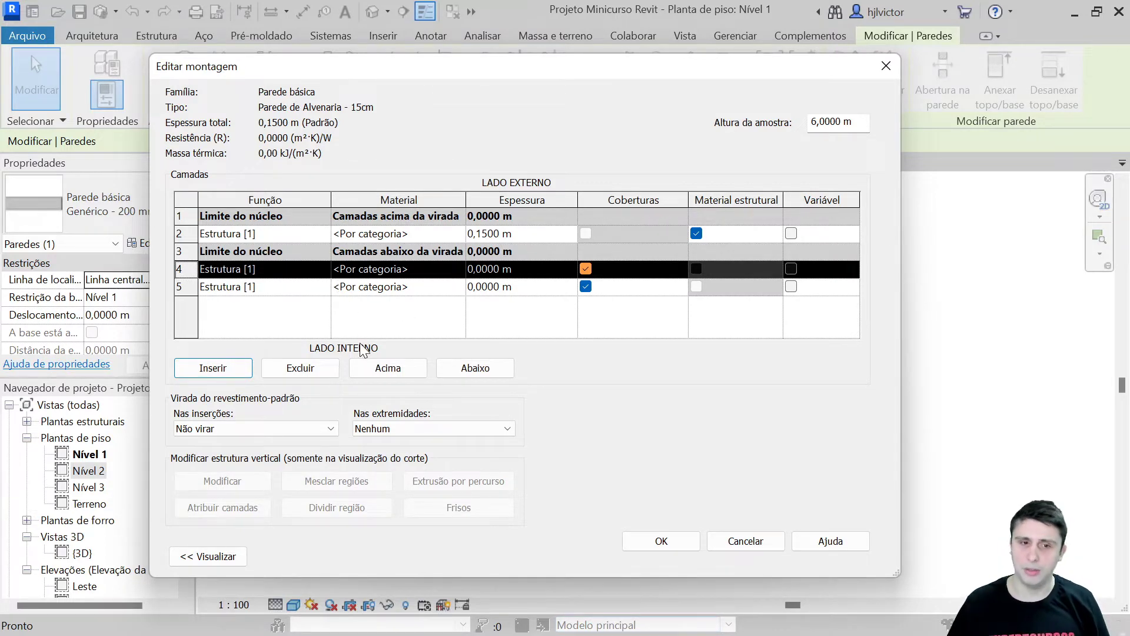
{"action": "left_click", "coordinate": [363, 233]}
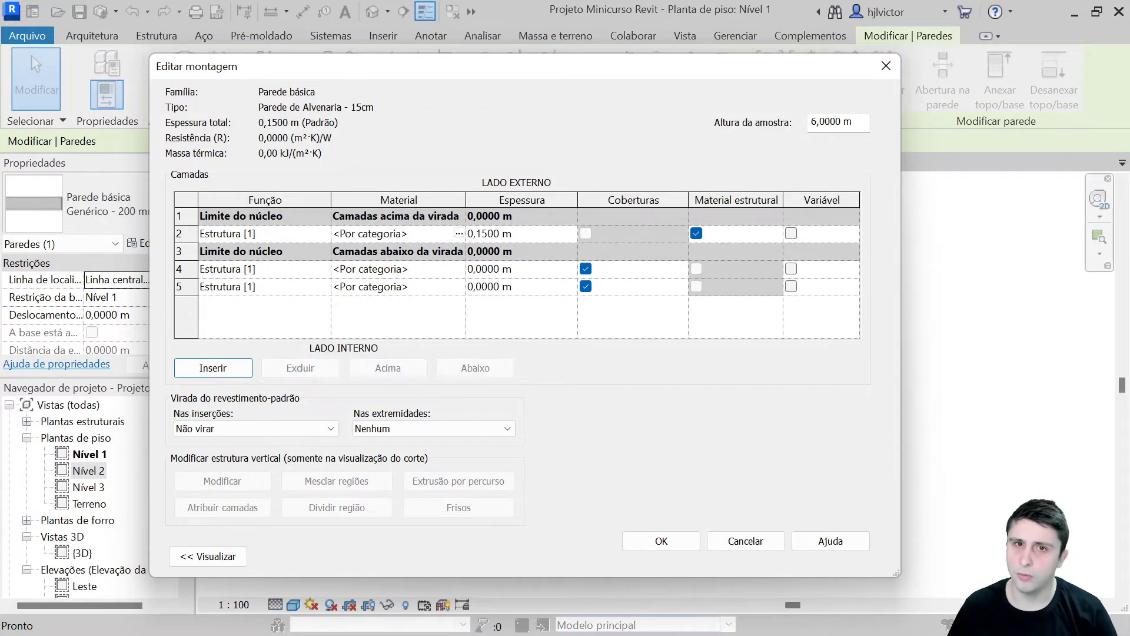
{"action": "left_click", "coordinate": [377, 287]}
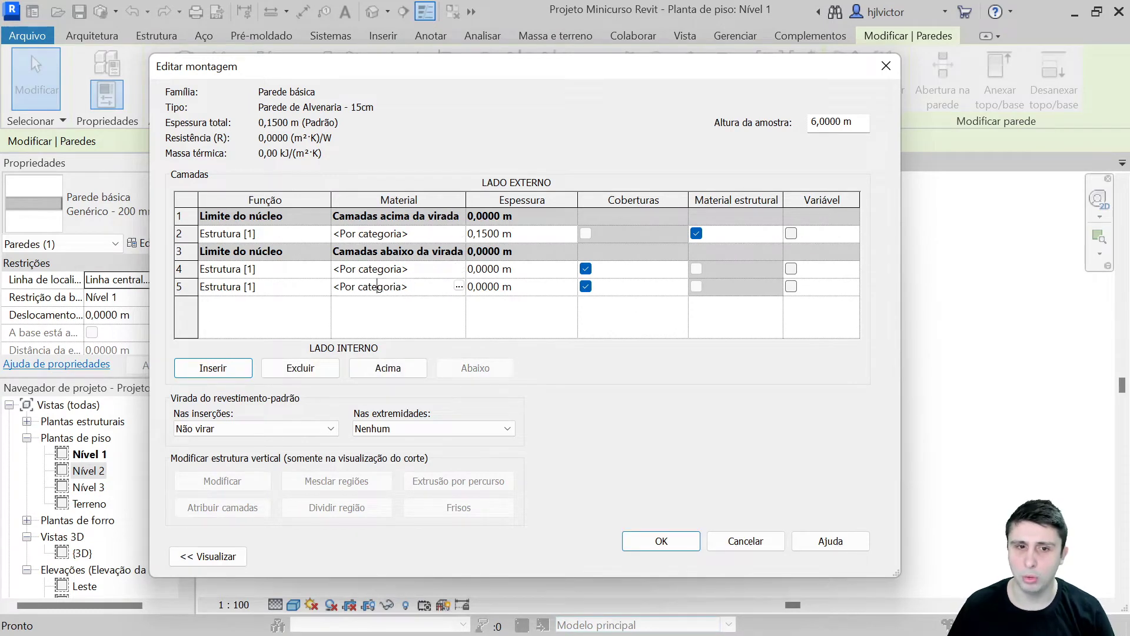
Insert two new layers outside the exterior core boundary.
{"action": "left_click", "coordinate": [180, 215]}
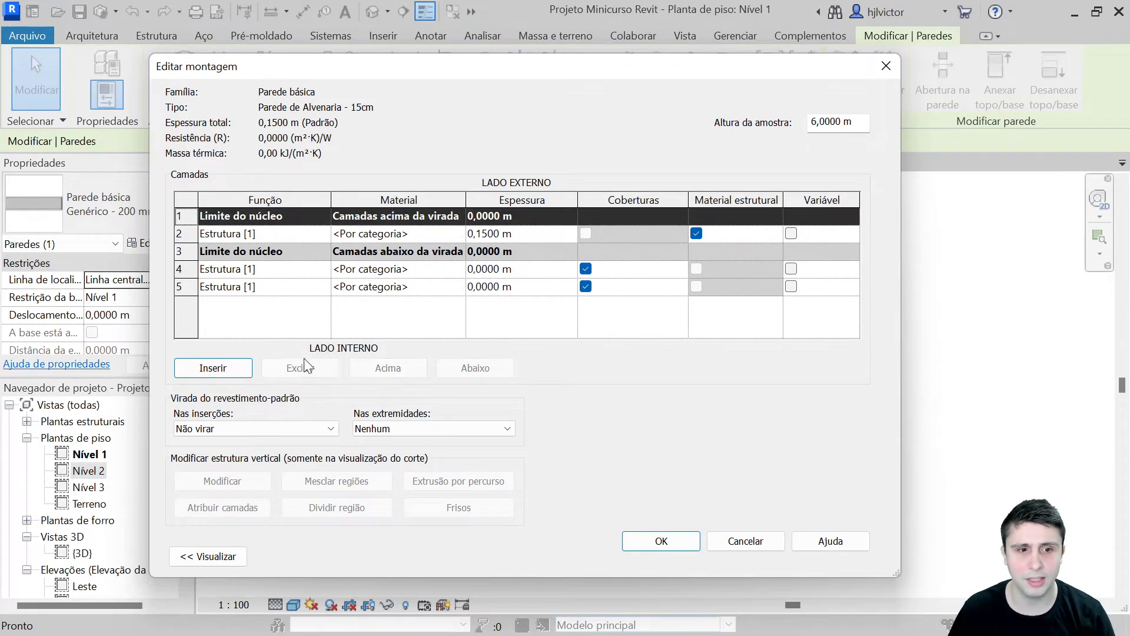
{"action": "left_click", "coordinate": [218, 367]}
{"action": "left_click", "coordinate": [218, 368]}
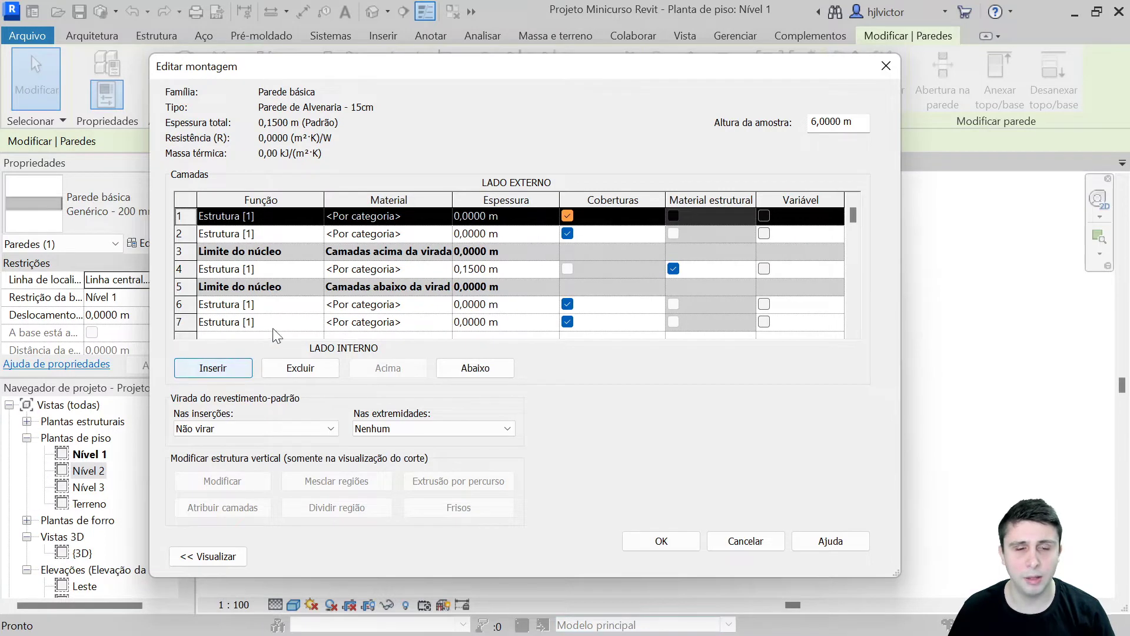
{"action": "left_click", "coordinate": [369, 233]}
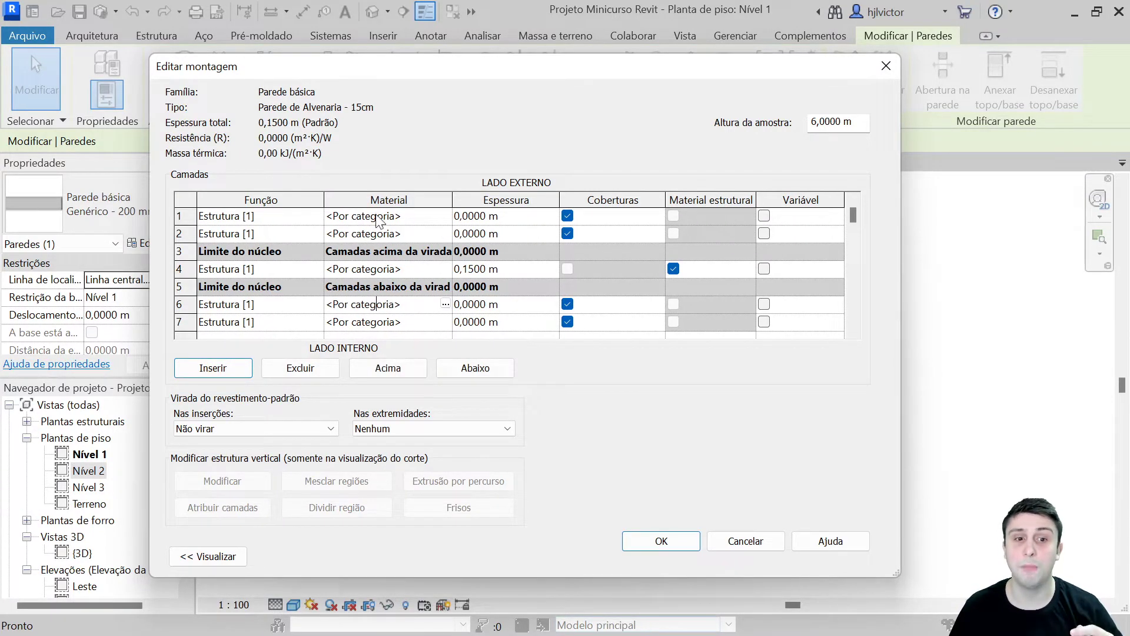
{"action": "left_click", "coordinate": [365, 321]}
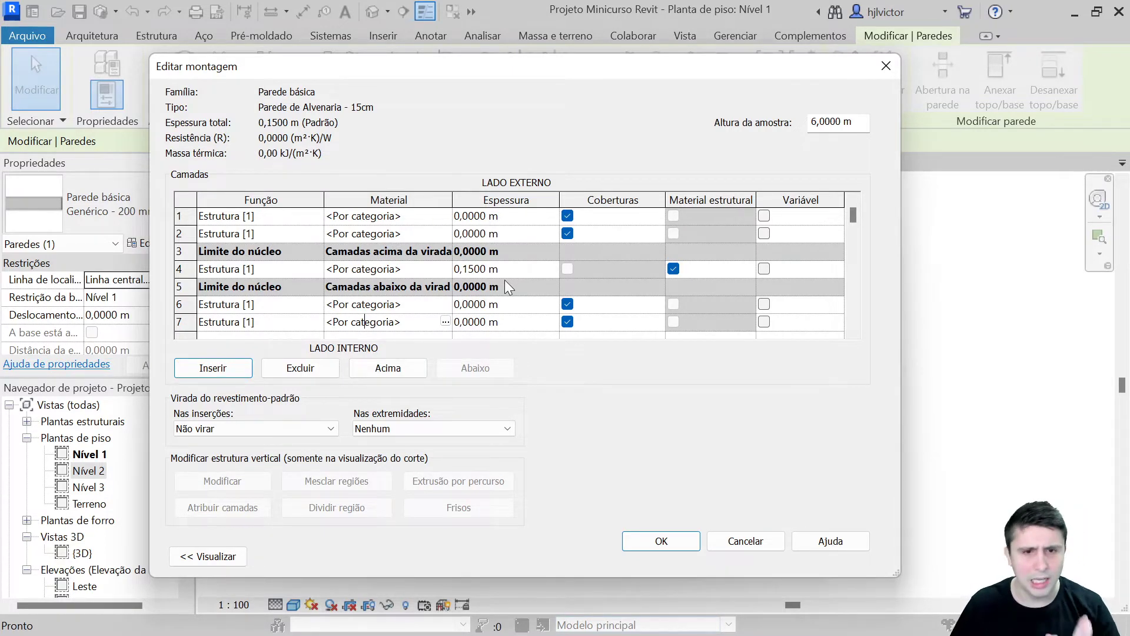
{"action": "left_click", "coordinate": [468, 271]}
{"action": "type", "text": "1"}
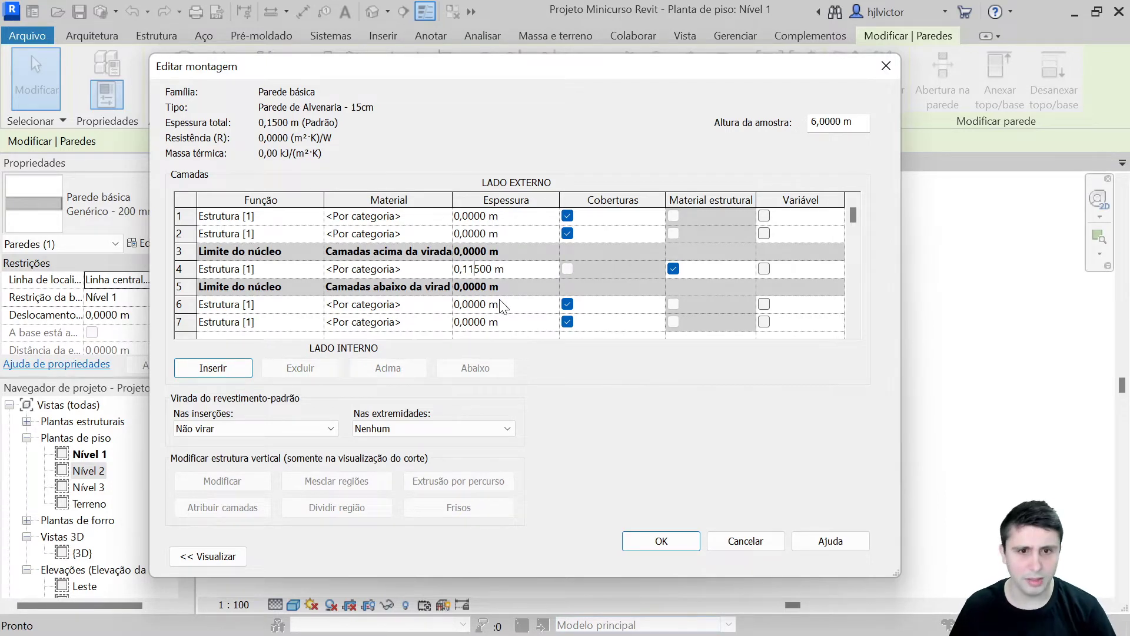
Set the core to 0,1150 m and layers 2 and 6 to 0,0100 m.
{"action": "left_click", "coordinate": [464, 233]}
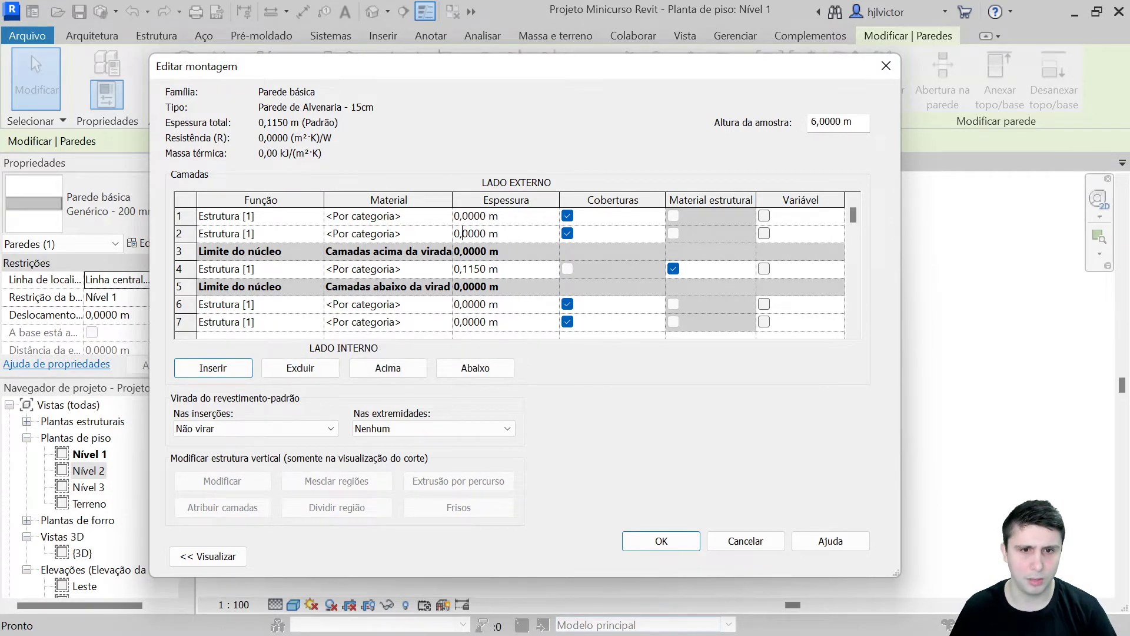
{"action": "type", "text": "1"}
{"action": "left_click", "coordinate": [474, 304]}
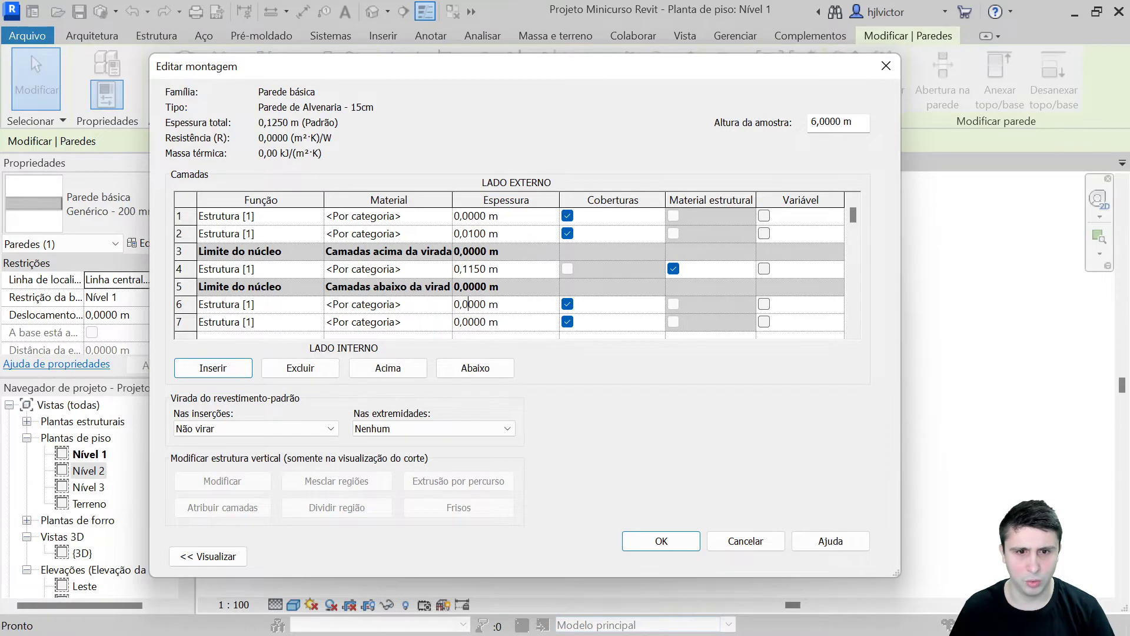
{"action": "type", "text": "1"}
{"action": "key", "text": "Tab"}
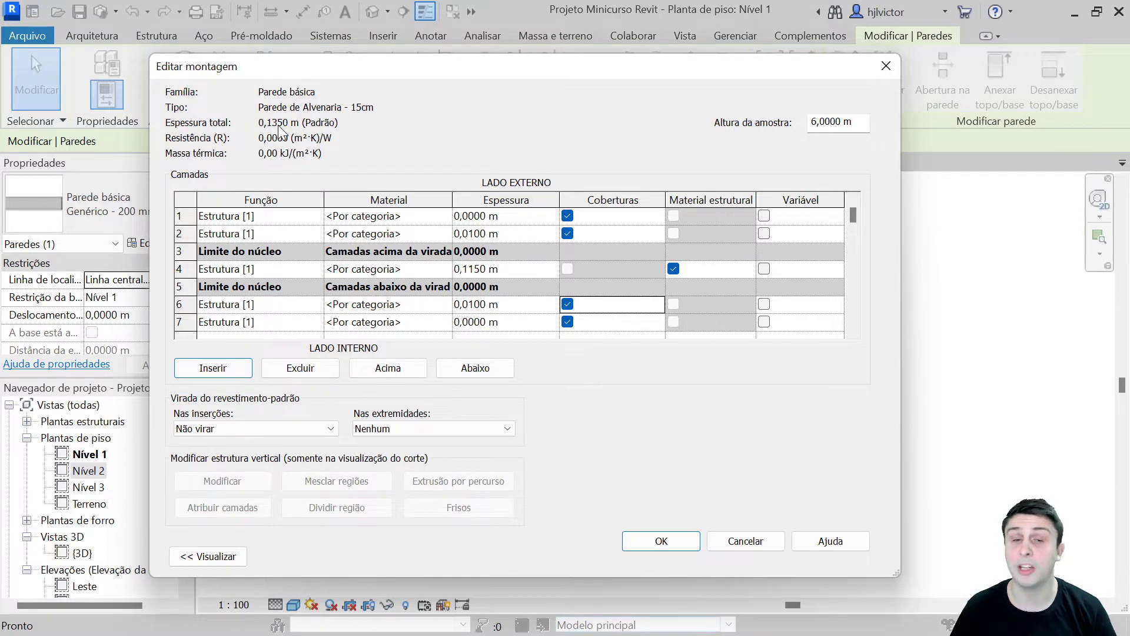
Set the outermost and innermost layers 1 and 7 to 0,0075 m.
{"action": "left_click", "coordinate": [470, 216]}
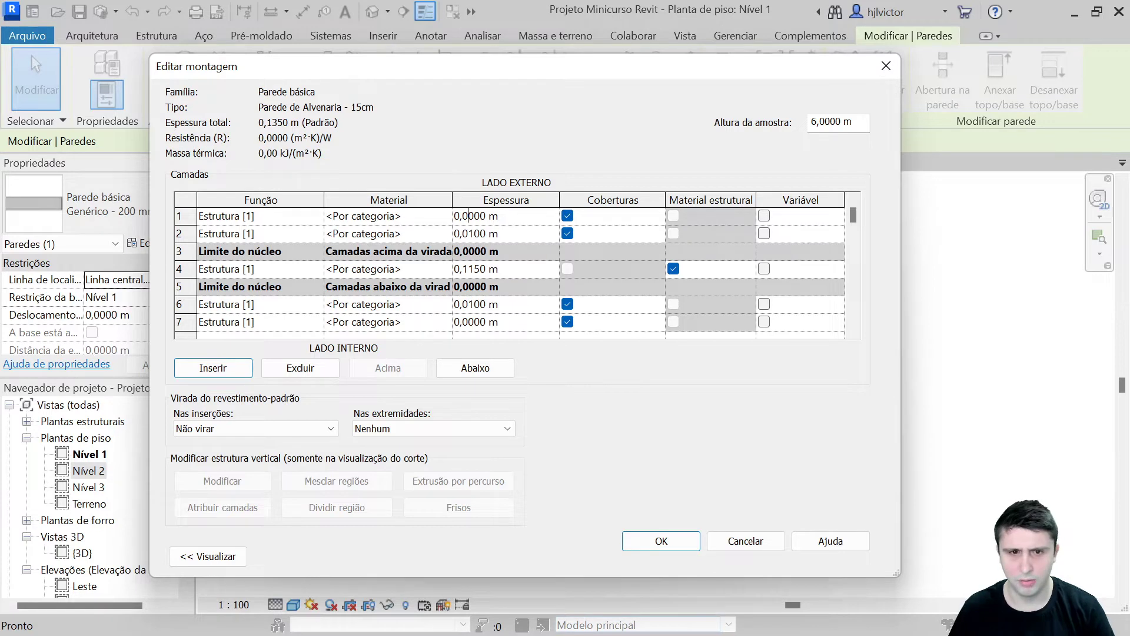
{"action": "type", "text": "75"}
{"action": "key", "text": "Tab"}
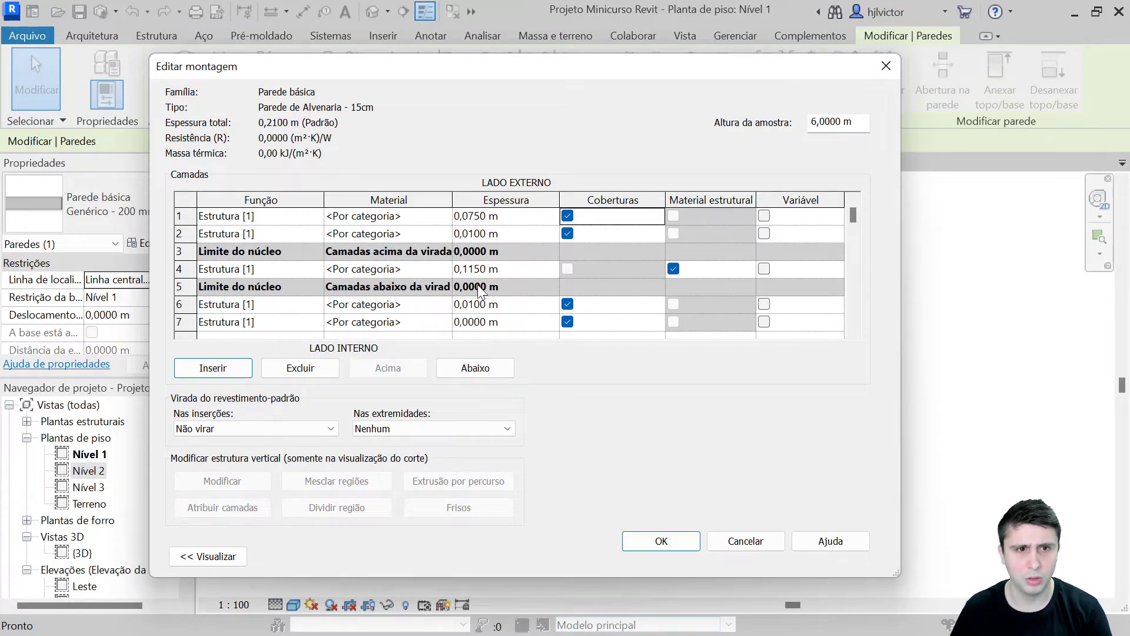
{"action": "left_click", "coordinate": [471, 216]}
{"action": "type", "text": "0"}
{"action": "key", "text": "Tab"}
{"action": "left_click", "coordinate": [470, 322]}
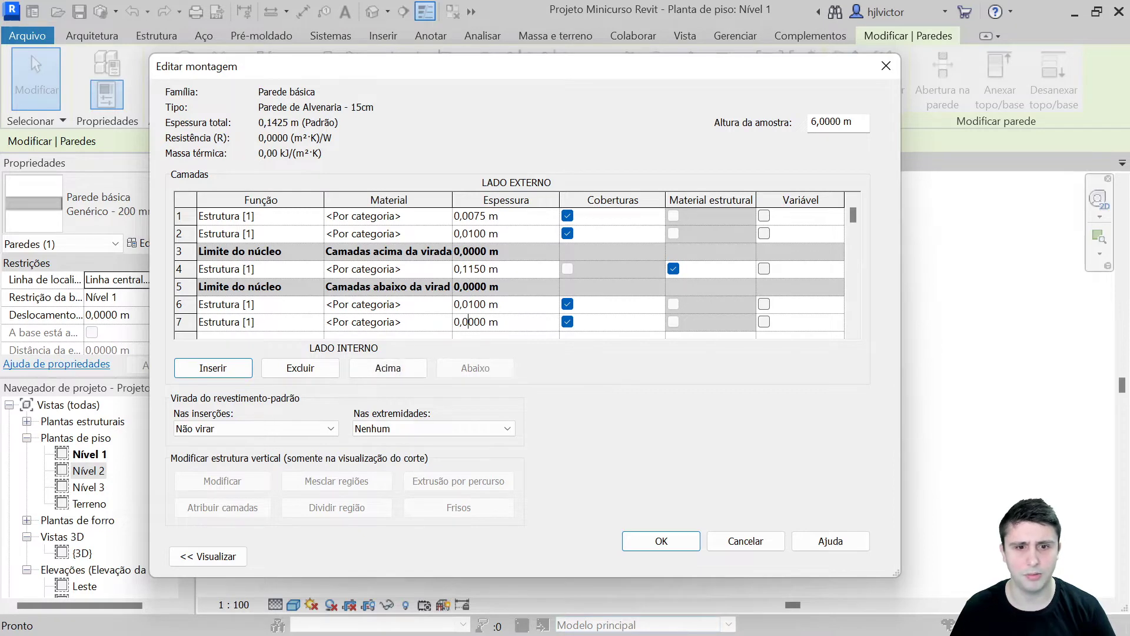
{"action": "type", "text": "75"}
{"action": "key", "text": "Tab"}
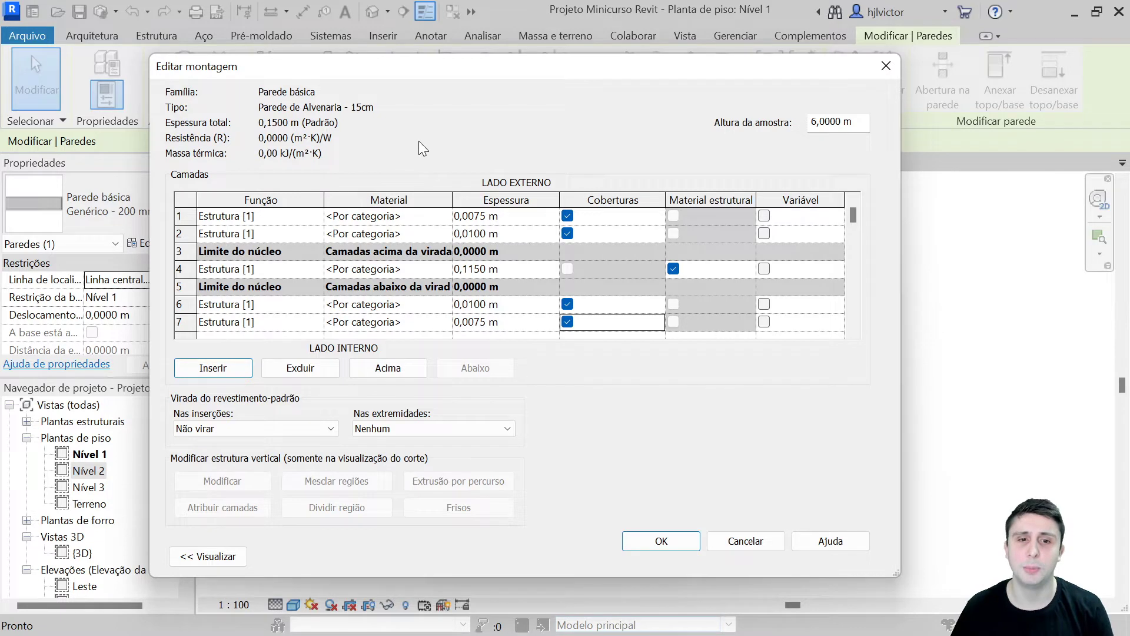
{"action": "key", "text": "alt"}
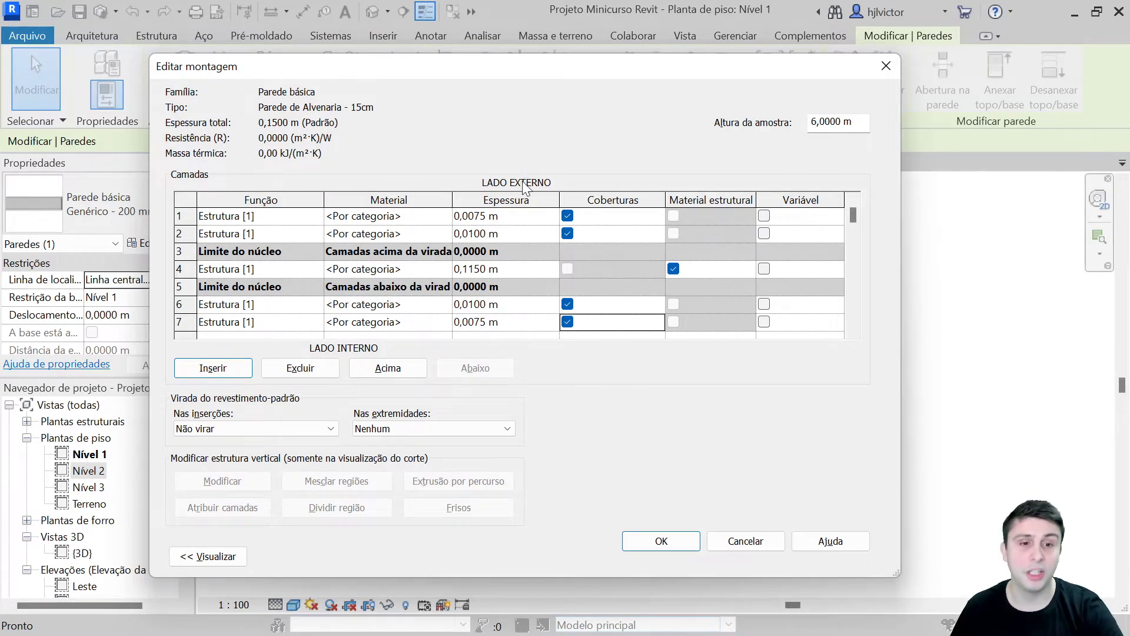
{"action": "left_click", "coordinate": [386, 269]}
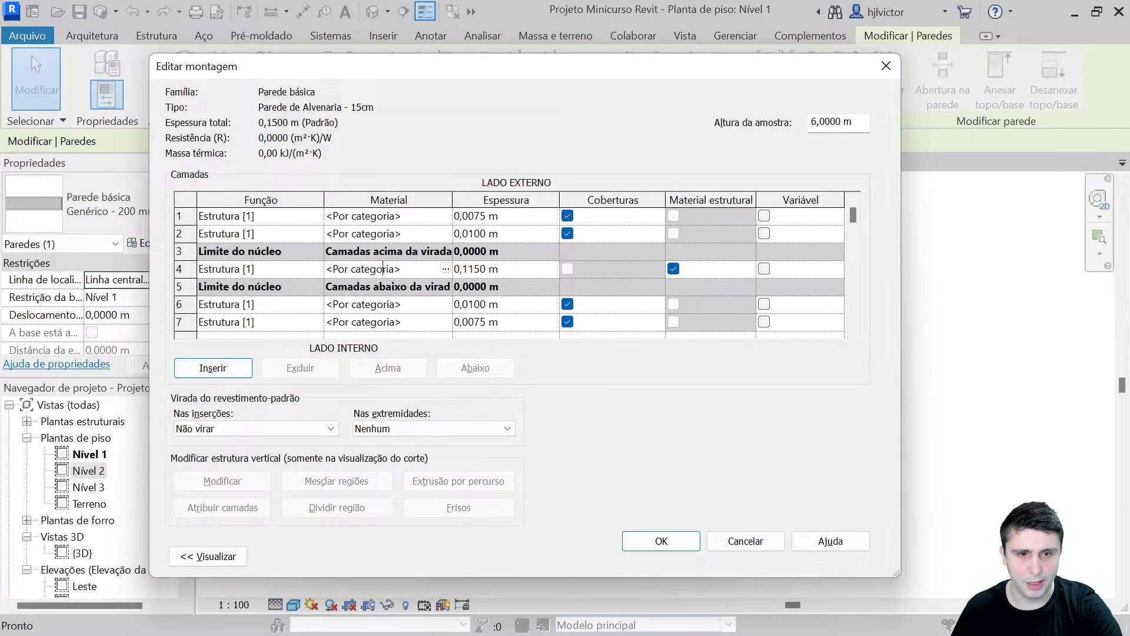
Search 'tijolo' in the Material Browser and assign Tijolo, Comum to the 11.5 cm core.
{"action": "left_click", "coordinate": [444, 269]}
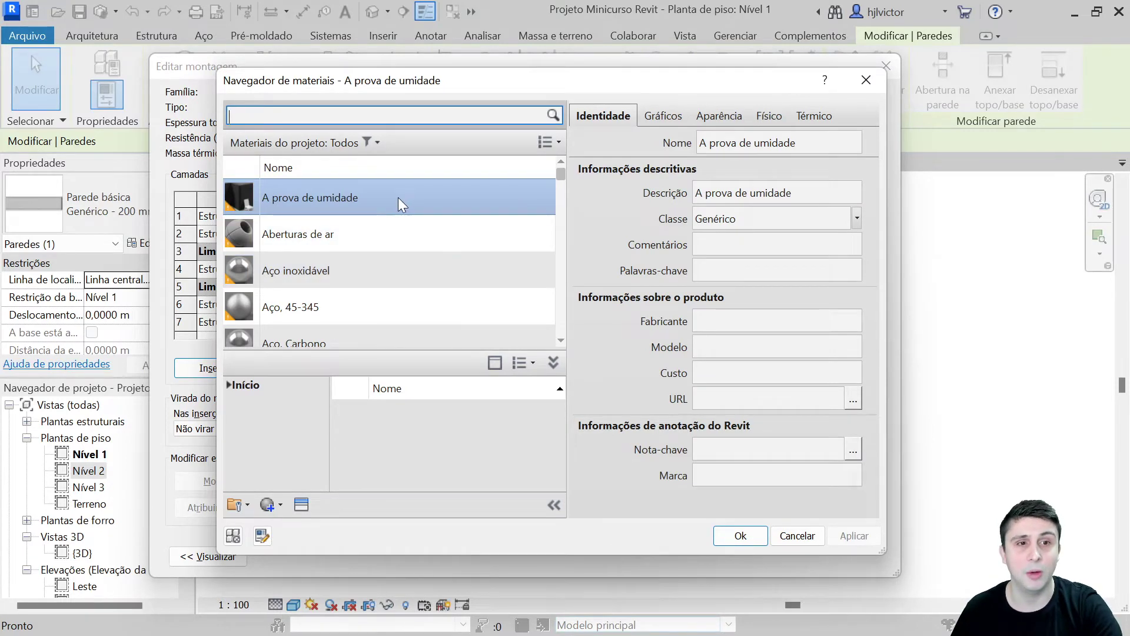
{"action": "scroll", "coordinate": [422, 227], "scroll_direction": "down", "scroll_amount": 3}
{"action": "scroll", "coordinate": [414, 235], "scroll_direction": "down", "scroll_amount": 3}
{"action": "scroll", "coordinate": [412, 242], "scroll_direction": "down", "scroll_amount": 3}
{"action": "scroll", "coordinate": [406, 233], "scroll_direction": "down", "scroll_amount": 3}
{"action": "scroll", "coordinate": [393, 217], "scroll_direction": "up", "scroll_amount": 1}
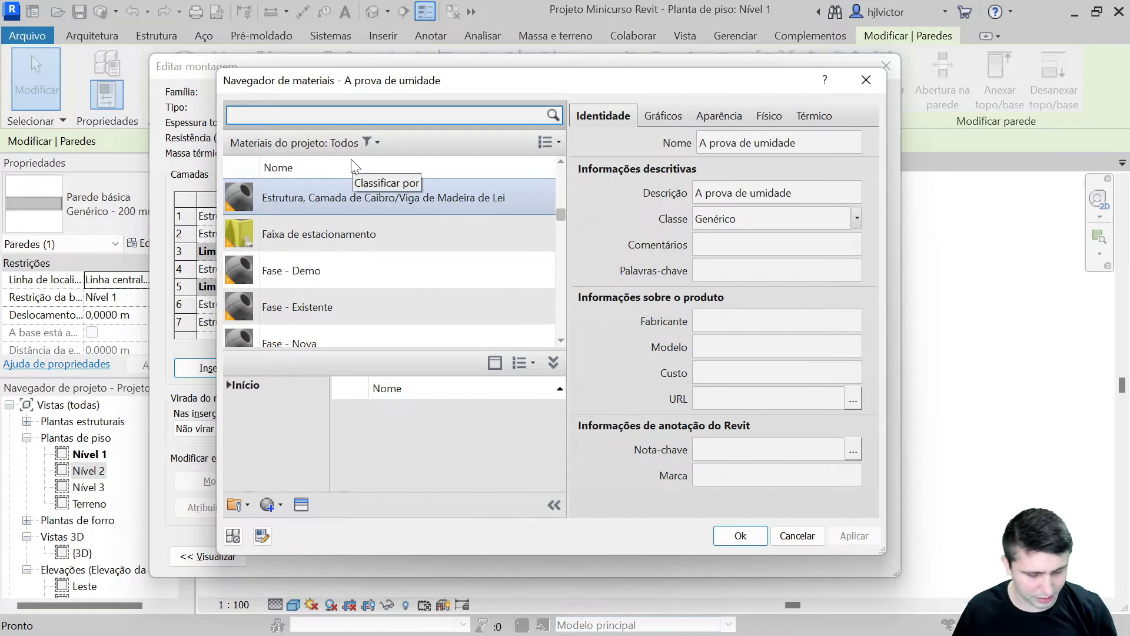
{"action": "type", "text": "tijolo"}
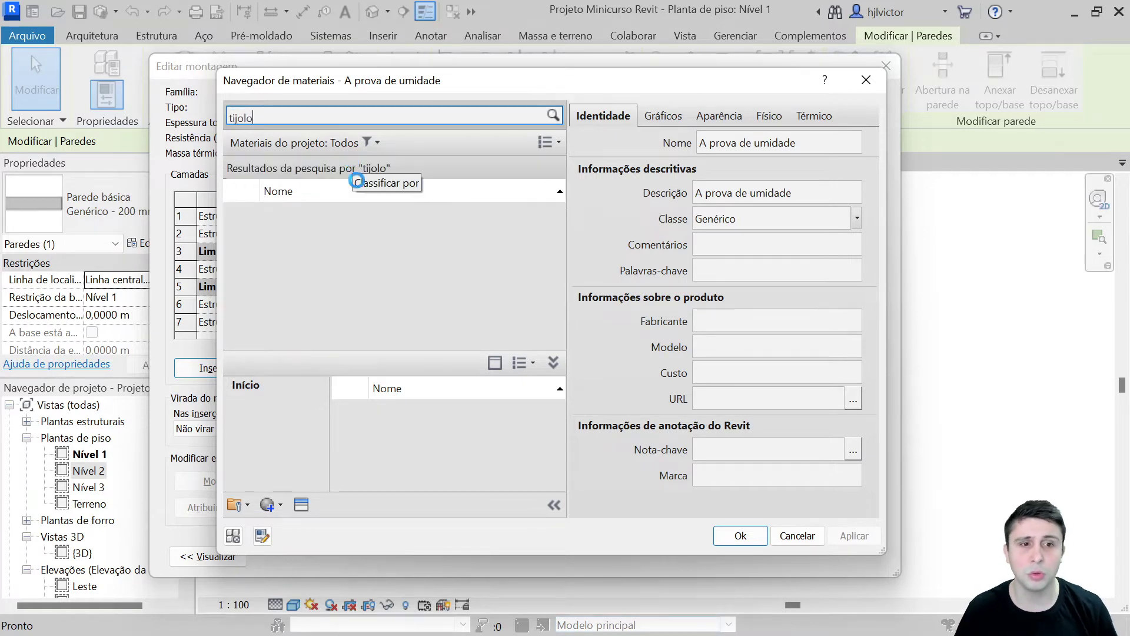
{"action": "left_click", "coordinate": [323, 225]}
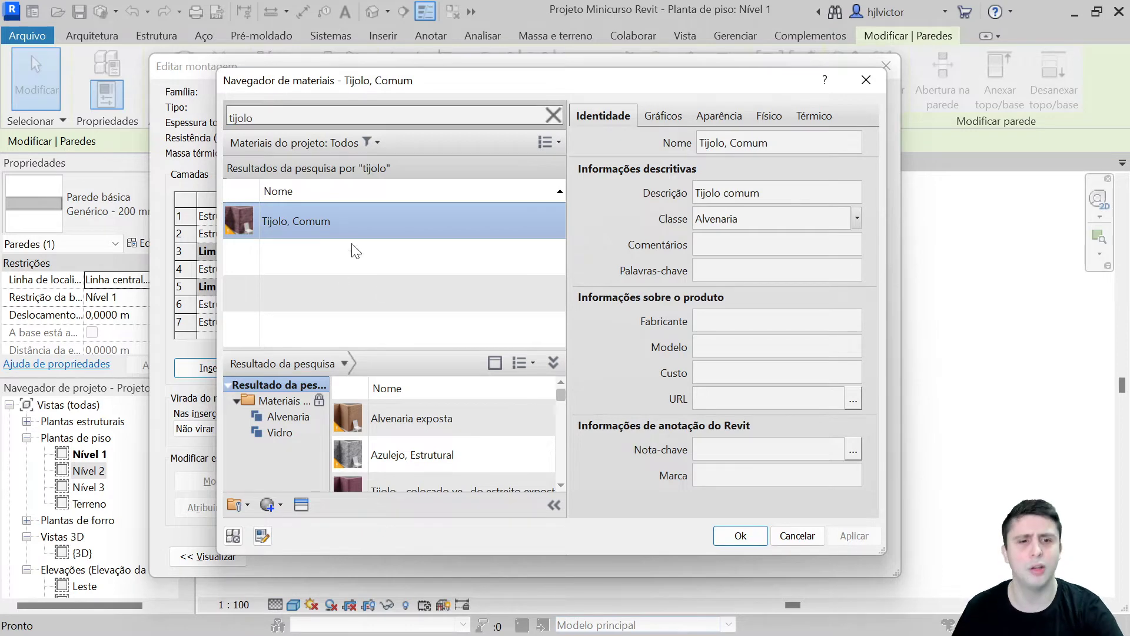
{"action": "left_click", "coordinate": [726, 119]}
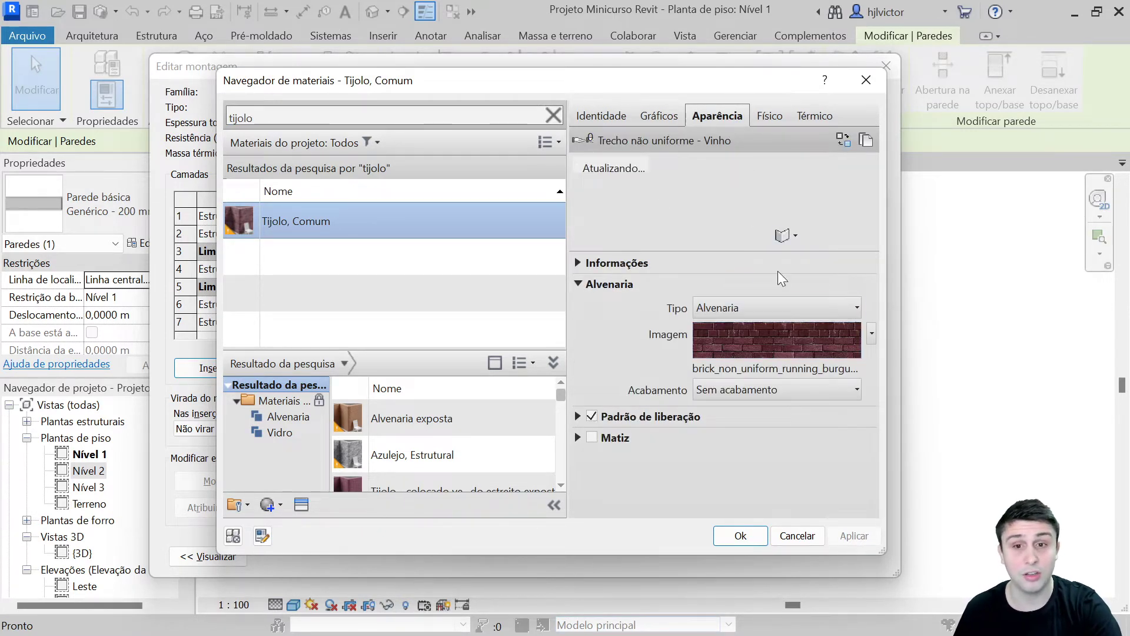
{"action": "left_click", "coordinate": [611, 122]}
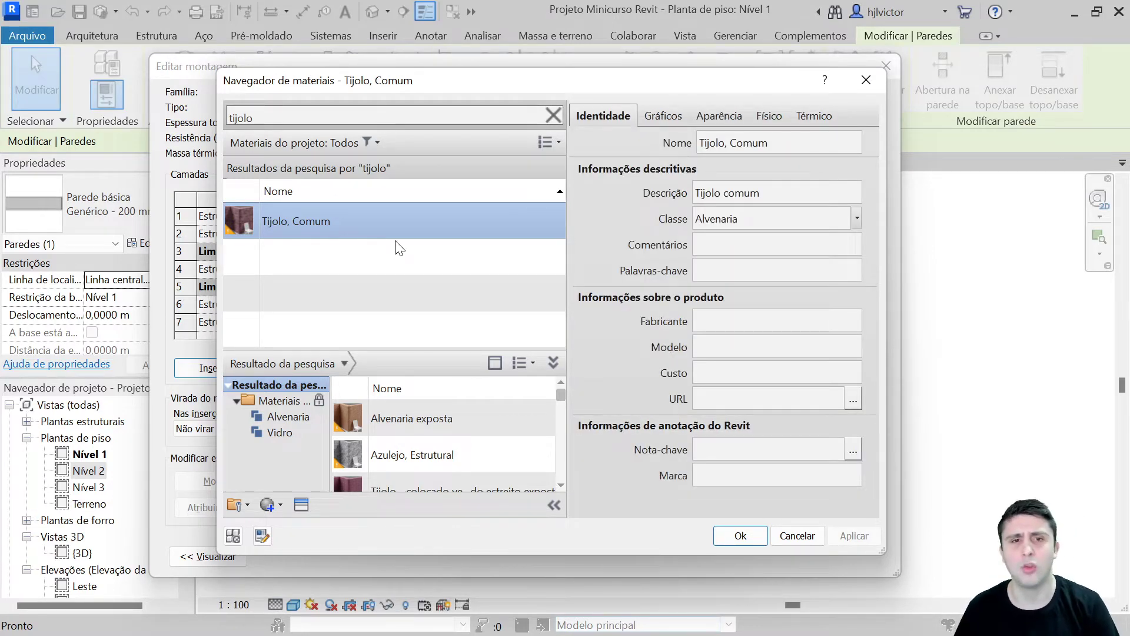
{"action": "left_click", "coordinate": [698, 122]}
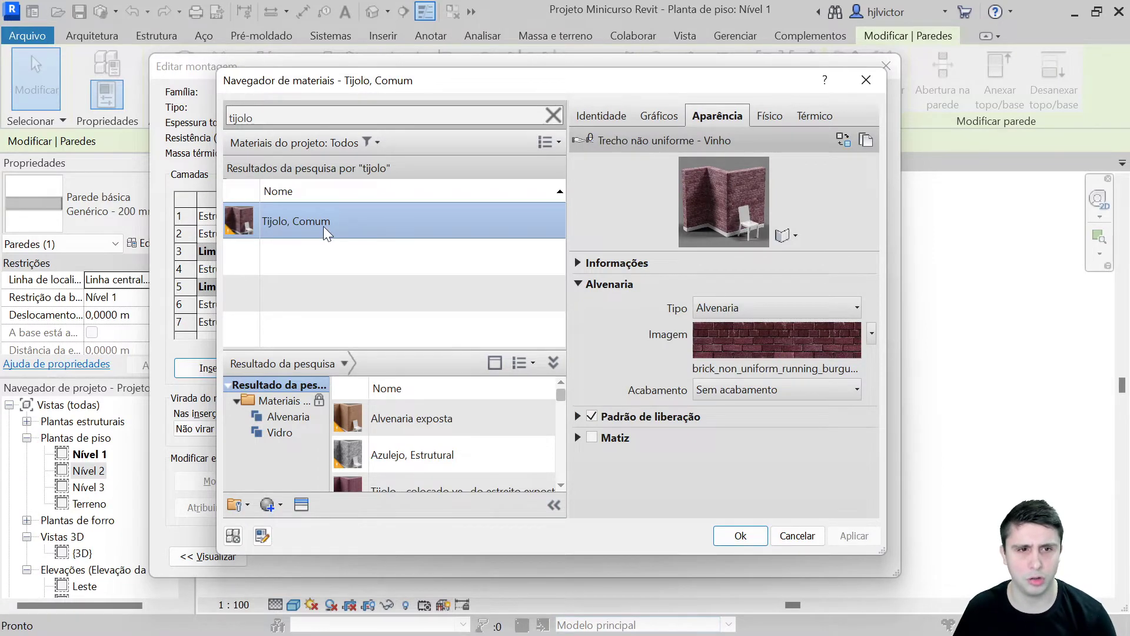
{"action": "left_click", "coordinate": [741, 537]}
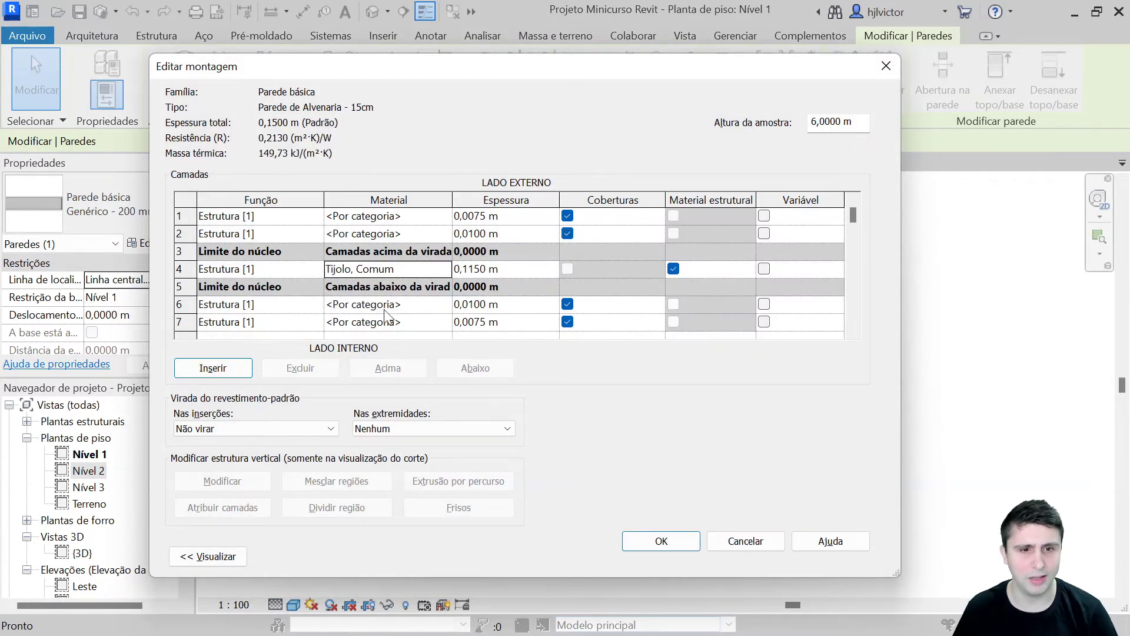
Search the Material Browser and assign Concreto, Faixa de areia/cimento to layer 2.
{"action": "left_click", "coordinate": [391, 236]}
{"action": "left_click", "coordinate": [445, 234]}
{"action": "type", "text": "reboco"}
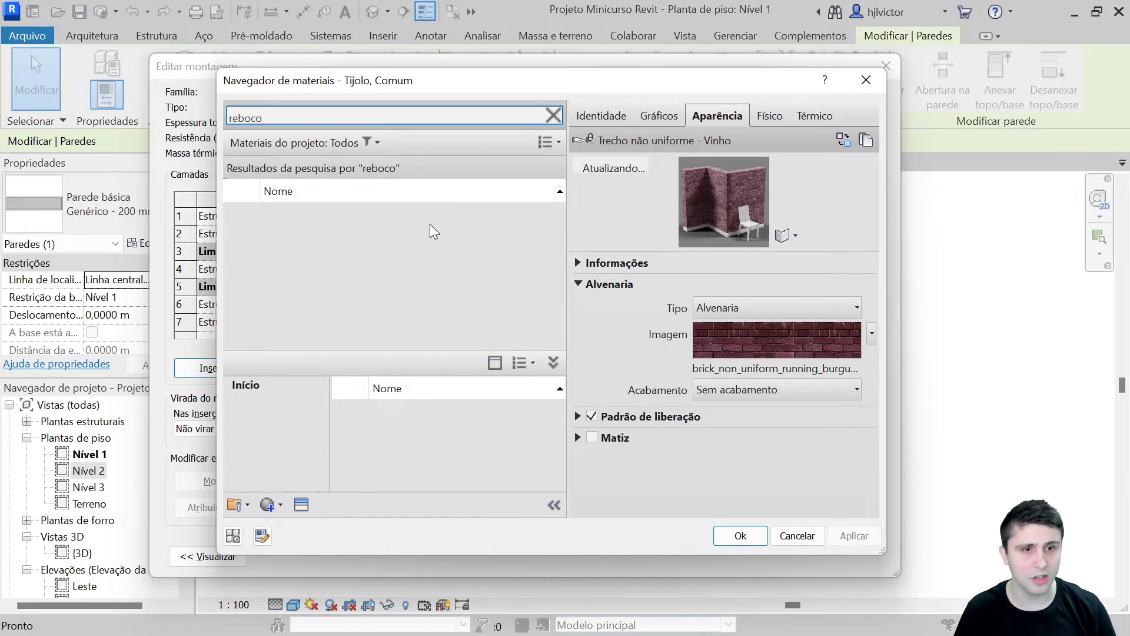
{"action": "double_click", "coordinate": [245, 118]}
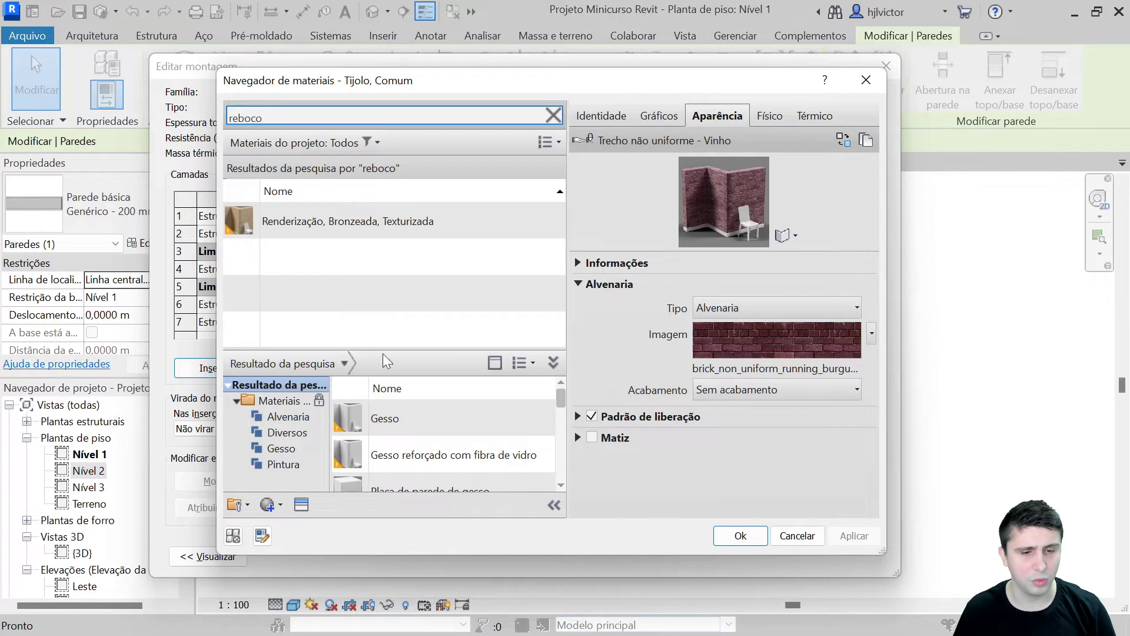
{"action": "scroll", "coordinate": [412, 412], "scroll_direction": "down", "scroll_amount": 3}
{"action": "scroll", "coordinate": [412, 412], "scroll_direction": "up", "scroll_amount": 3}
{"action": "double_click", "coordinate": [245, 117]}
{"action": "type", "text": "concret"}
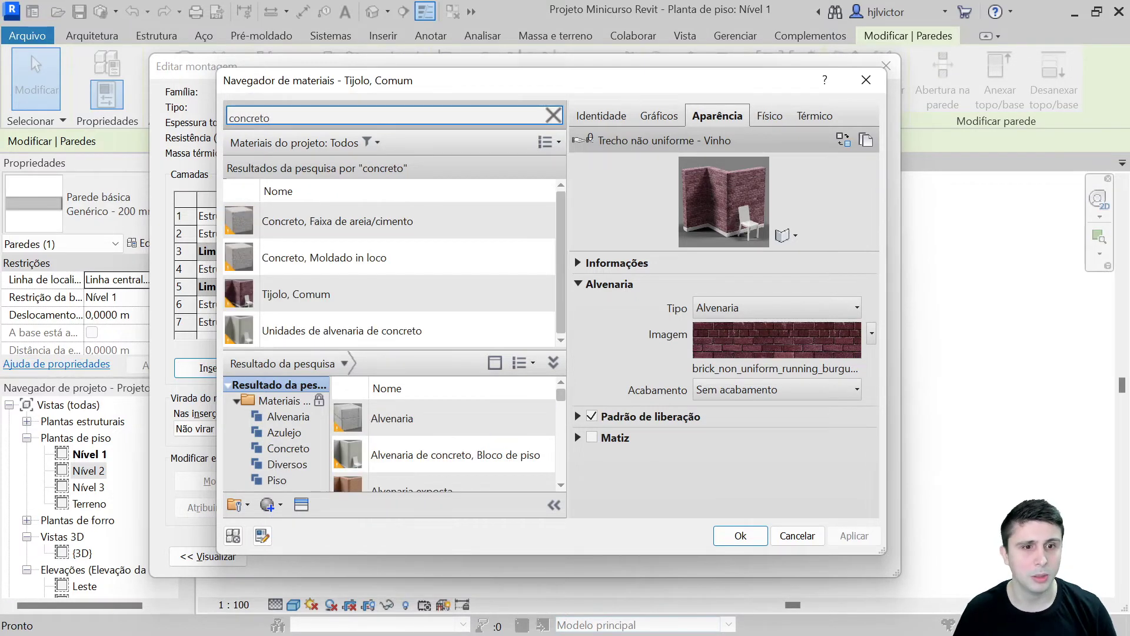
{"action": "left_click", "coordinate": [448, 222]}
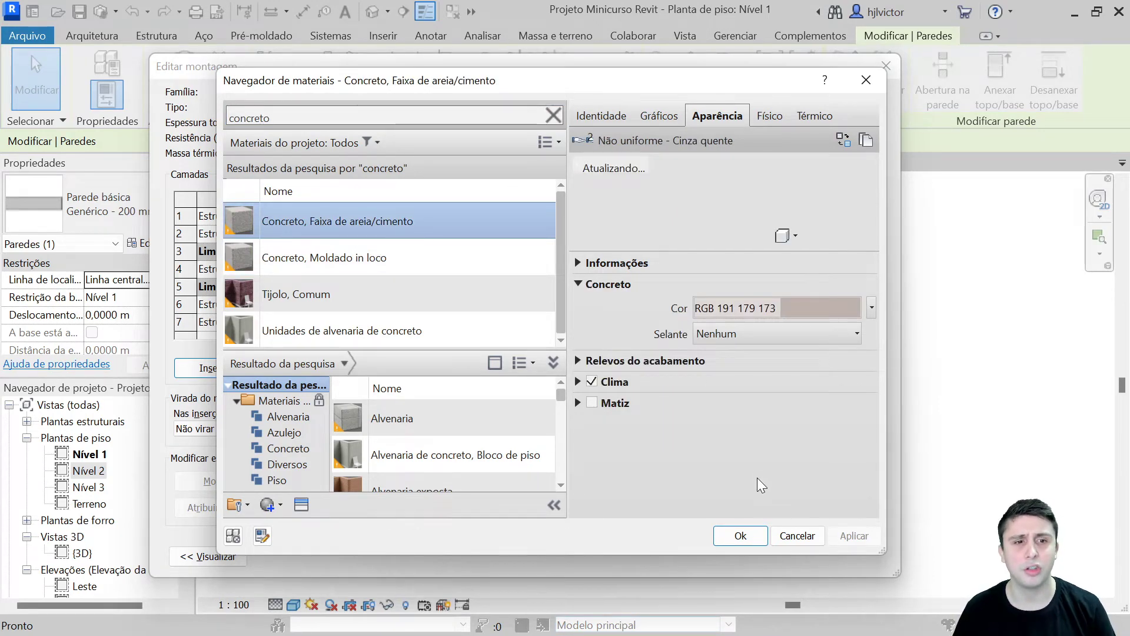
{"action": "left_click", "coordinate": [752, 545]}
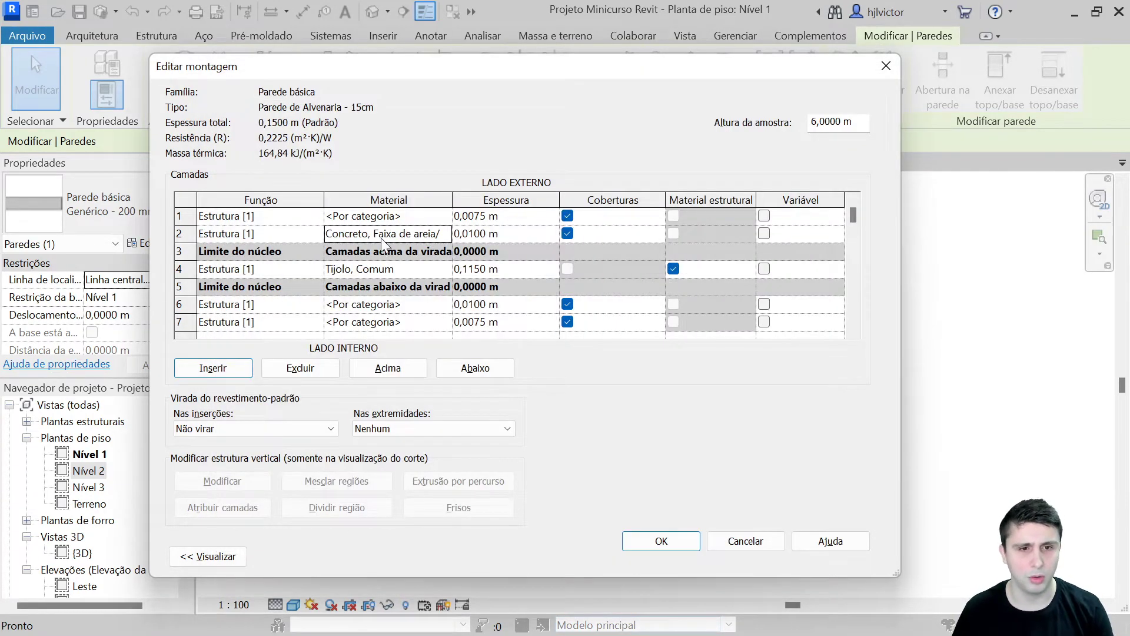
Assign Concreto, Faixa de areia/cimento to layer 6 as well.
{"action": "left_click", "coordinate": [372, 305]}
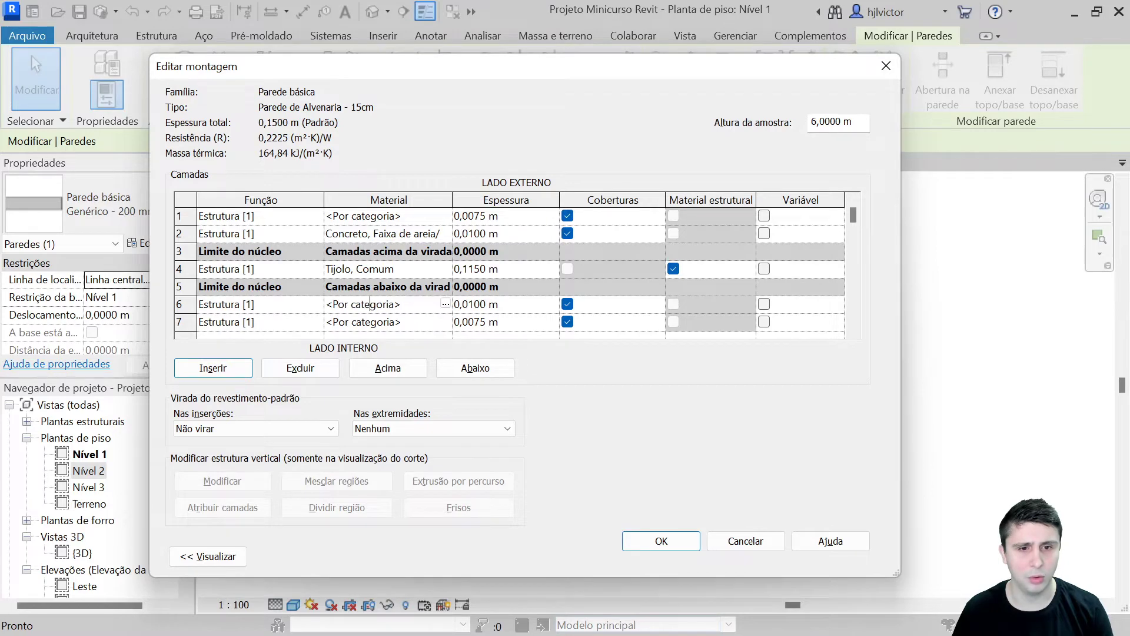
{"action": "left_click", "coordinate": [446, 305]}
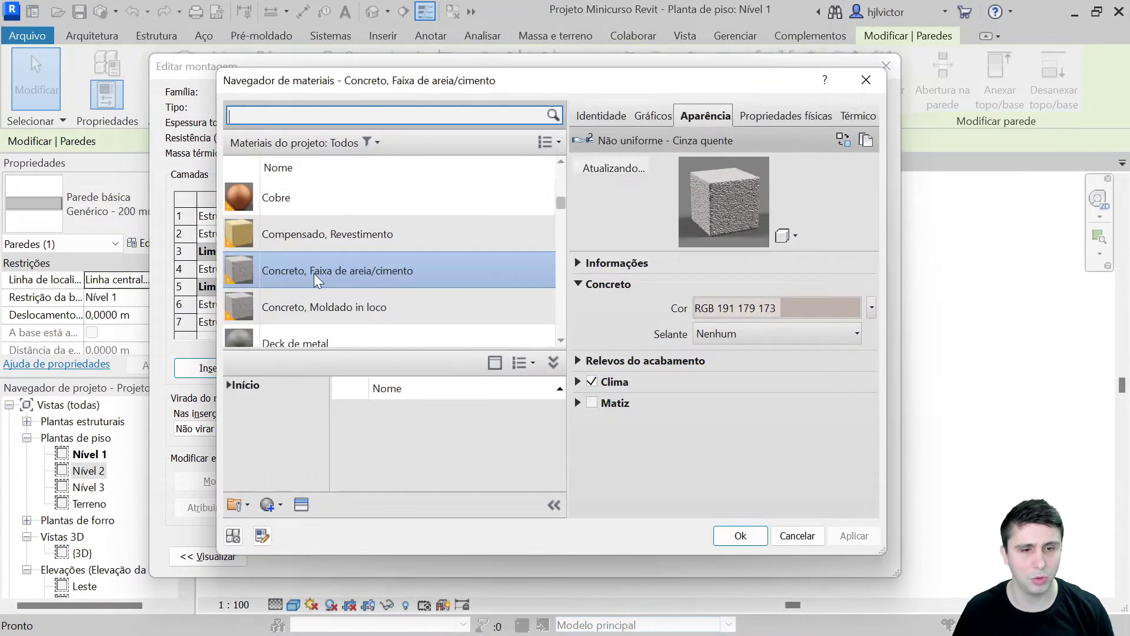
{"action": "left_click", "coordinate": [744, 536]}
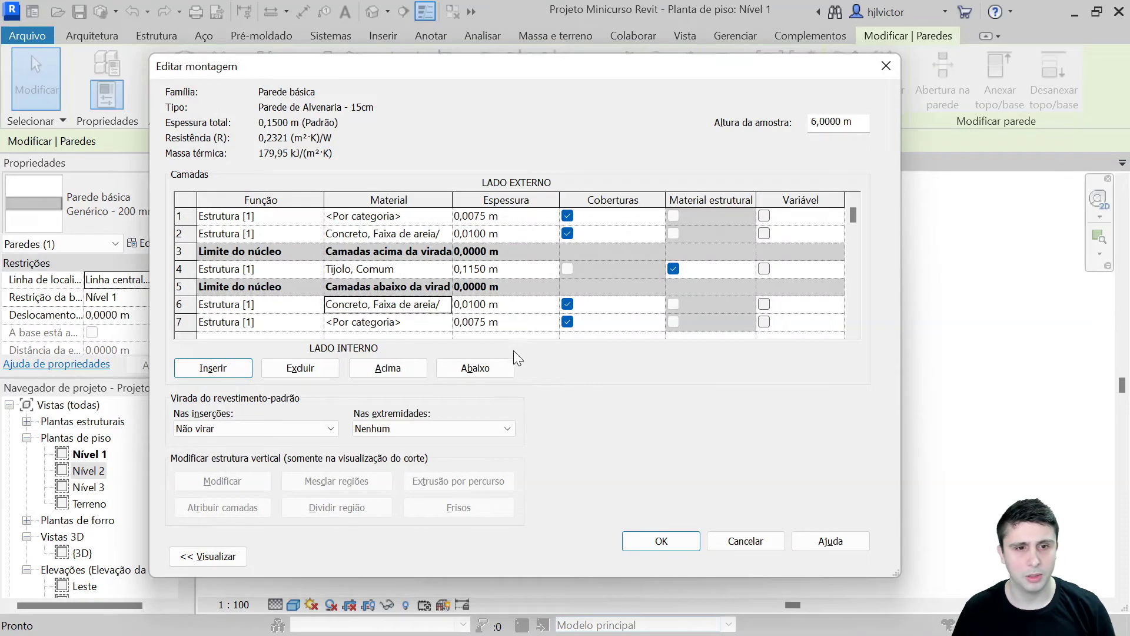
{"action": "left_click", "coordinate": [390, 217]}
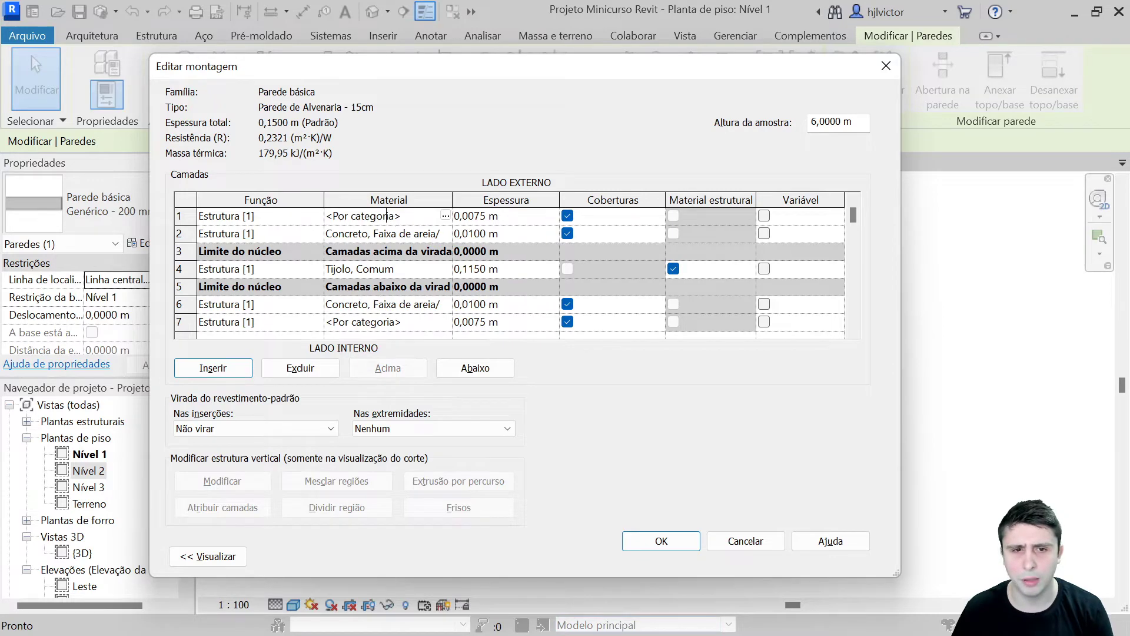
Search 'pintura', add Pintura from the library and assign it to layer 1.
{"action": "left_click", "coordinate": [446, 216]}
{"action": "type", "text": "pintura"}
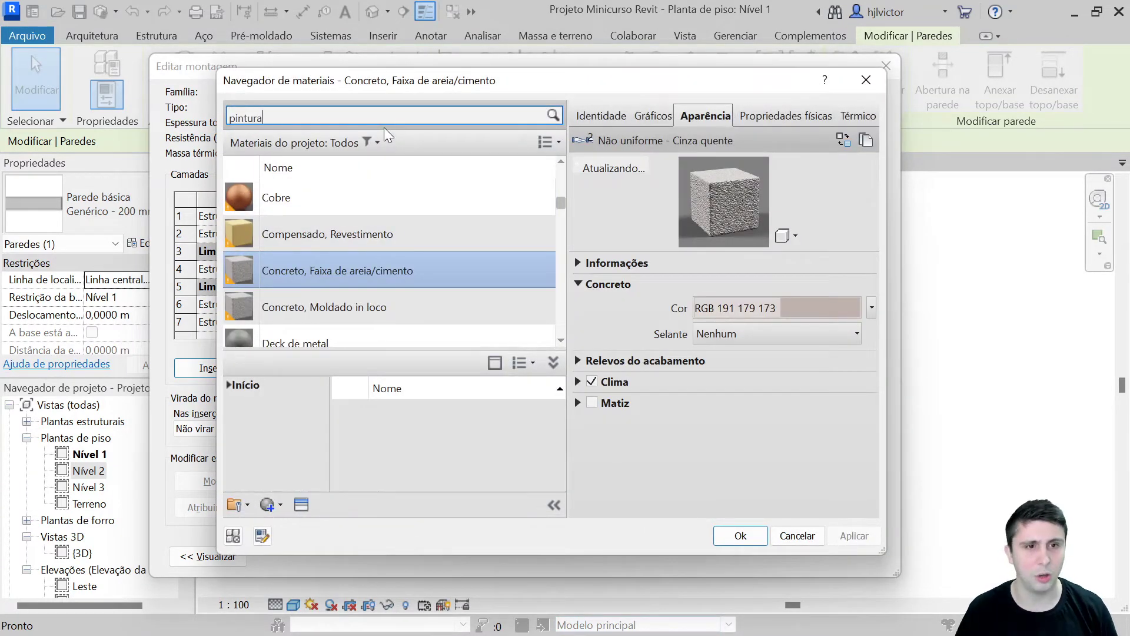
{"action": "key", "text": "Return"}
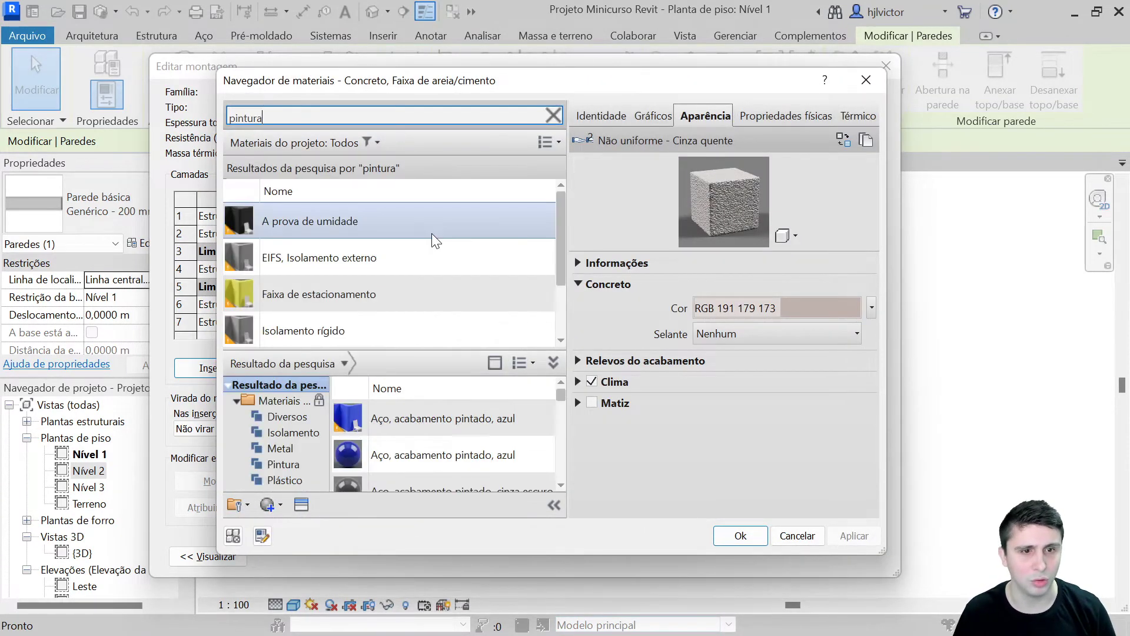
{"action": "scroll", "coordinate": [410, 262], "scroll_direction": "down", "scroll_amount": 1}
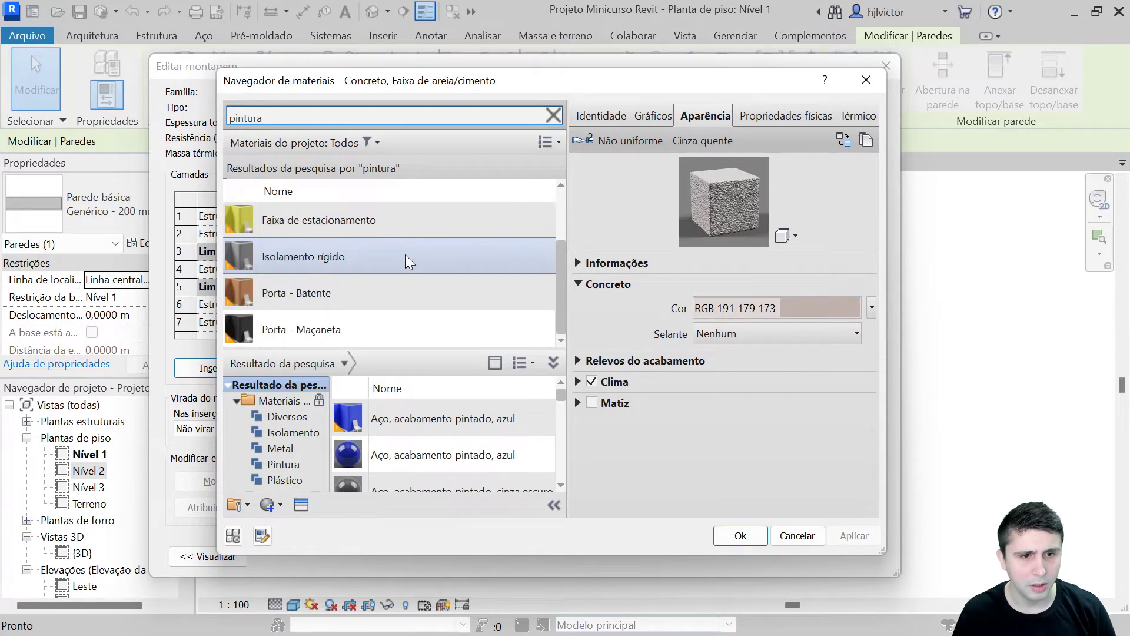
{"action": "scroll", "coordinate": [468, 426], "scroll_direction": "down", "scroll_amount": 1}
{"action": "scroll", "coordinate": [472, 434], "scroll_direction": "down", "scroll_amount": 2}
{"action": "scroll", "coordinate": [471, 436], "scroll_direction": "down", "scroll_amount": 2}
{"action": "scroll", "coordinate": [468, 453], "scroll_direction": "down", "scroll_amount": 2}
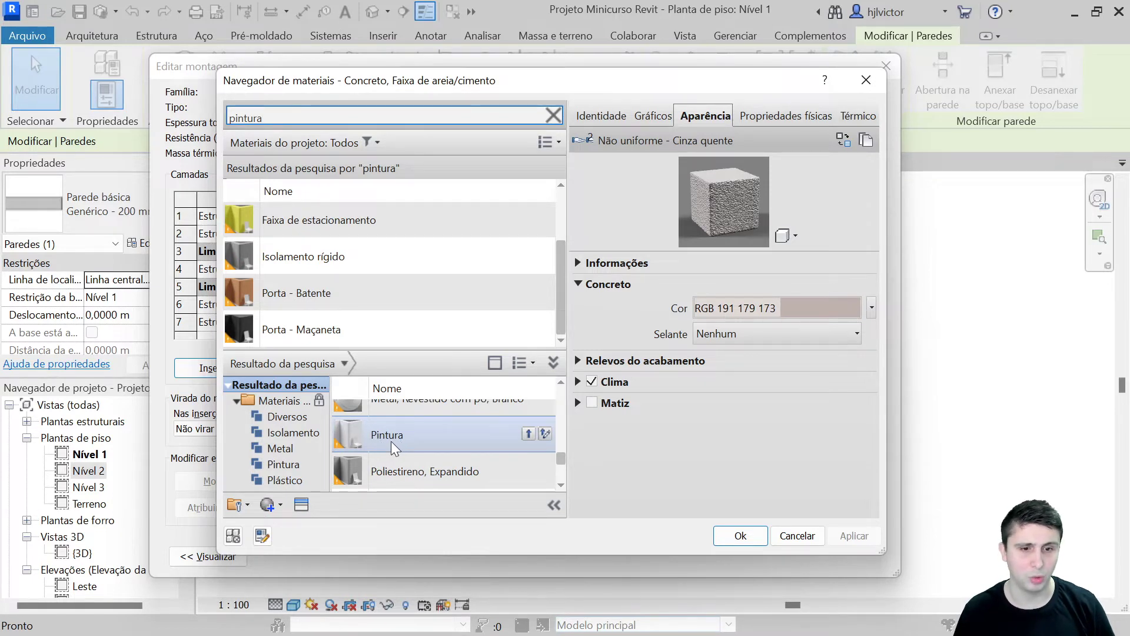
{"action": "left_click", "coordinate": [528, 434]}
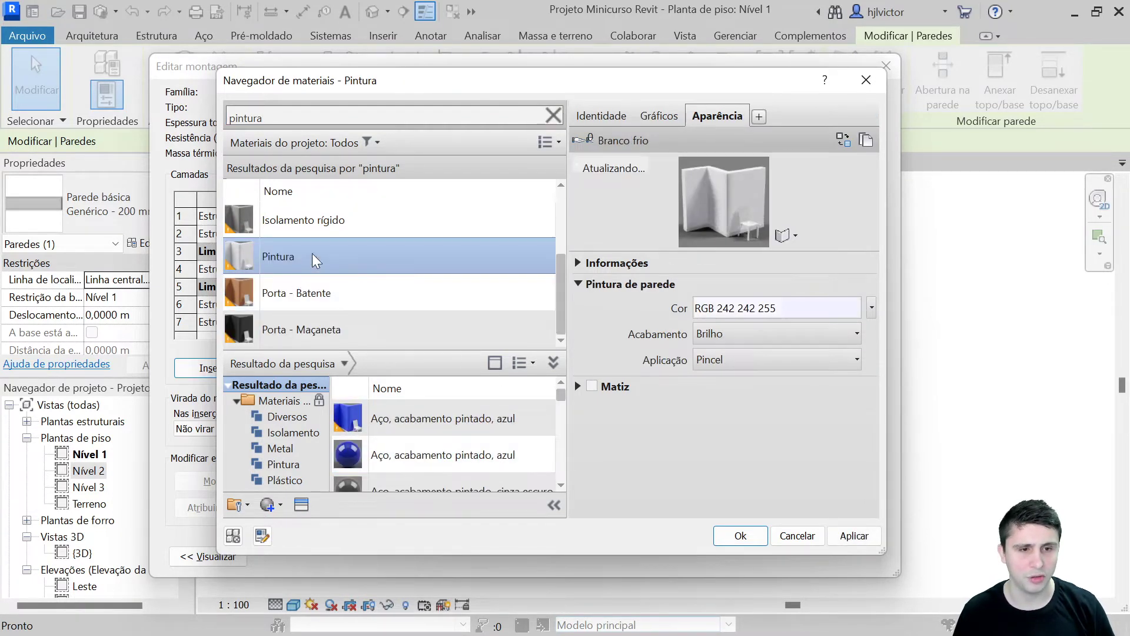
{"action": "left_click", "coordinate": [743, 536]}
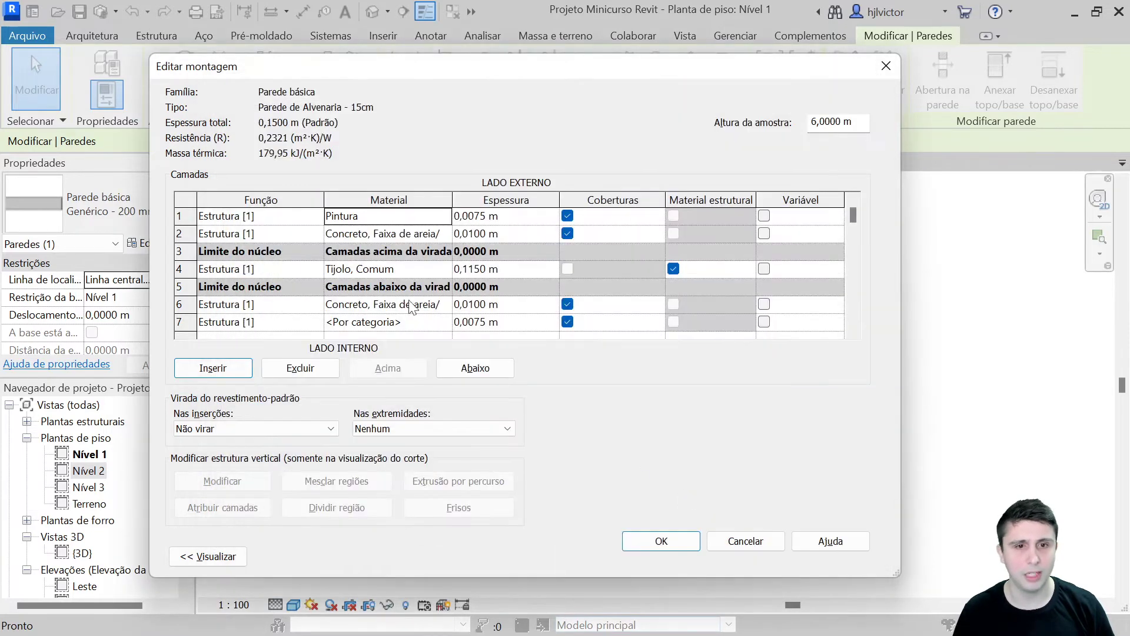
Assign Pintura to layer 7 and confirm the wall layer assembly.
{"action": "left_click", "coordinate": [371, 321]}
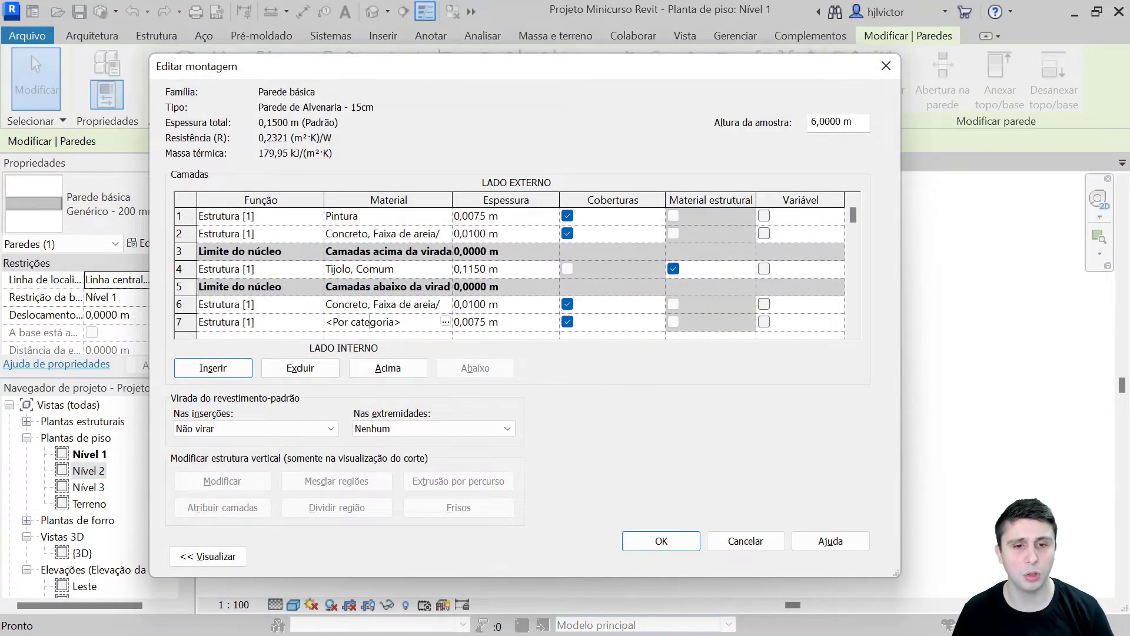
{"action": "left_click", "coordinate": [445, 323]}
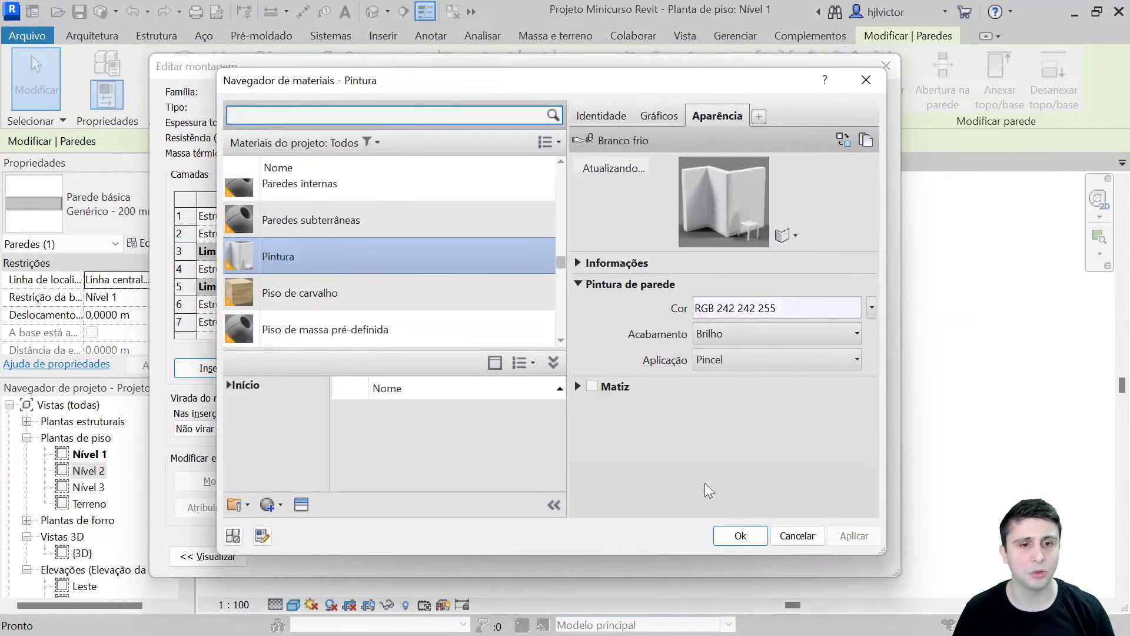
{"action": "left_click", "coordinate": [743, 536]}
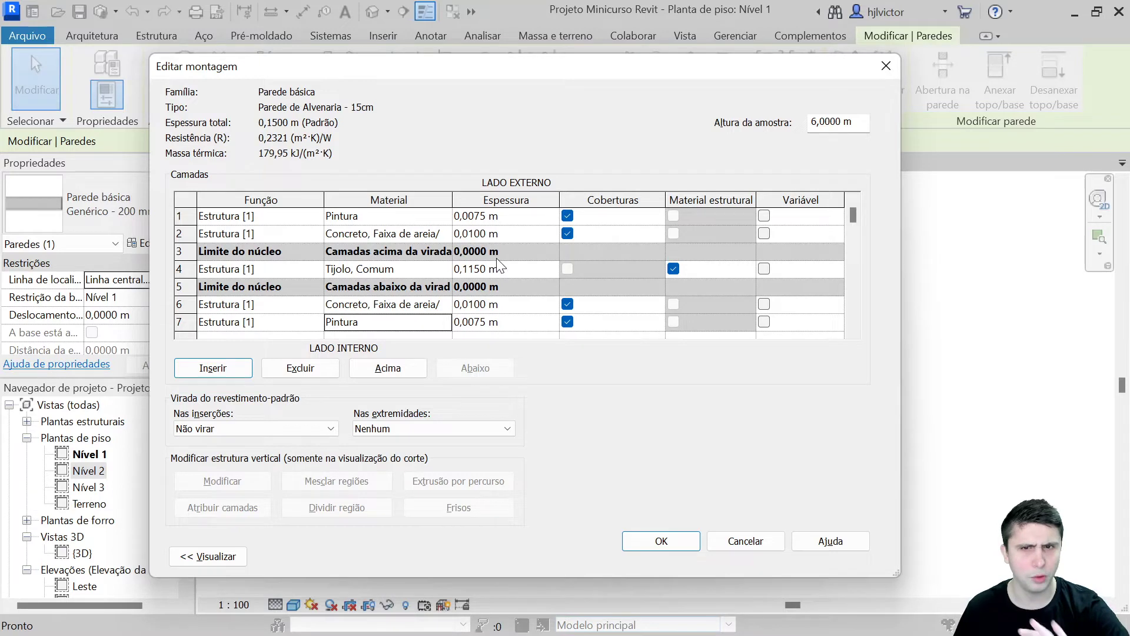
{"action": "left_click", "coordinate": [675, 543]}
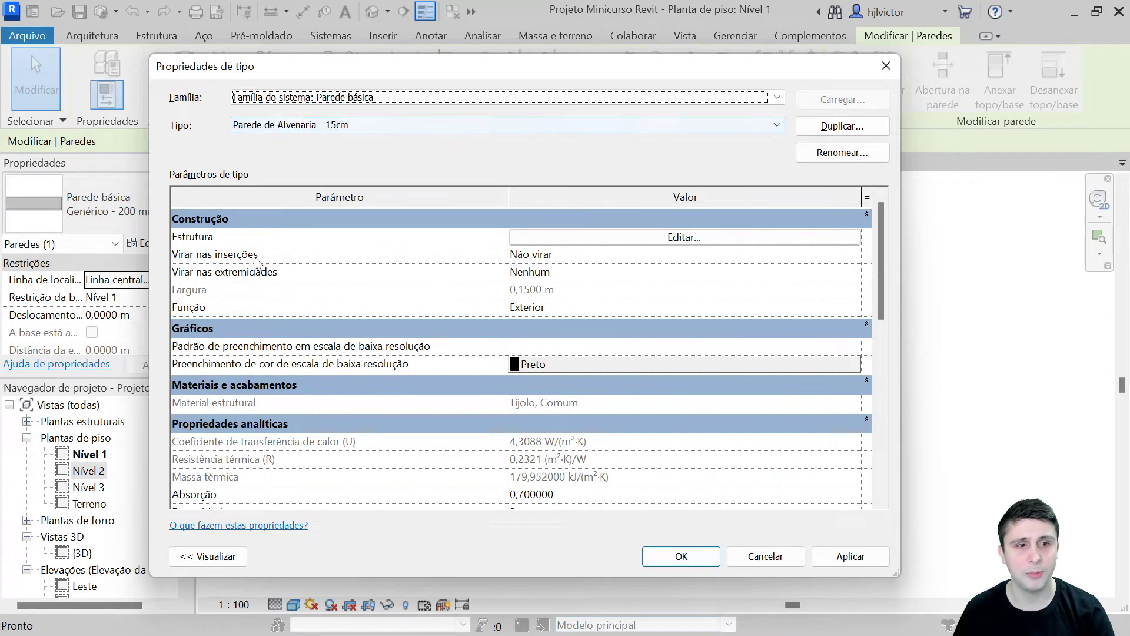
Apply the new layer structure to the wall type and close Type Properties.
{"action": "left_click", "coordinate": [839, 558]}
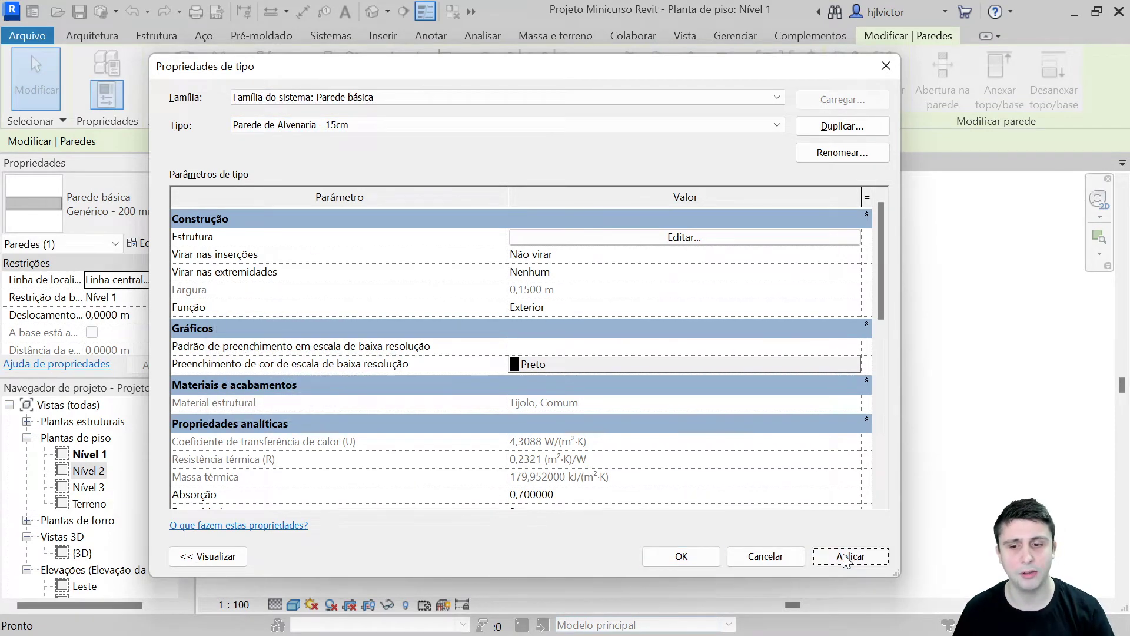
{"action": "left_click", "coordinate": [684, 558]}
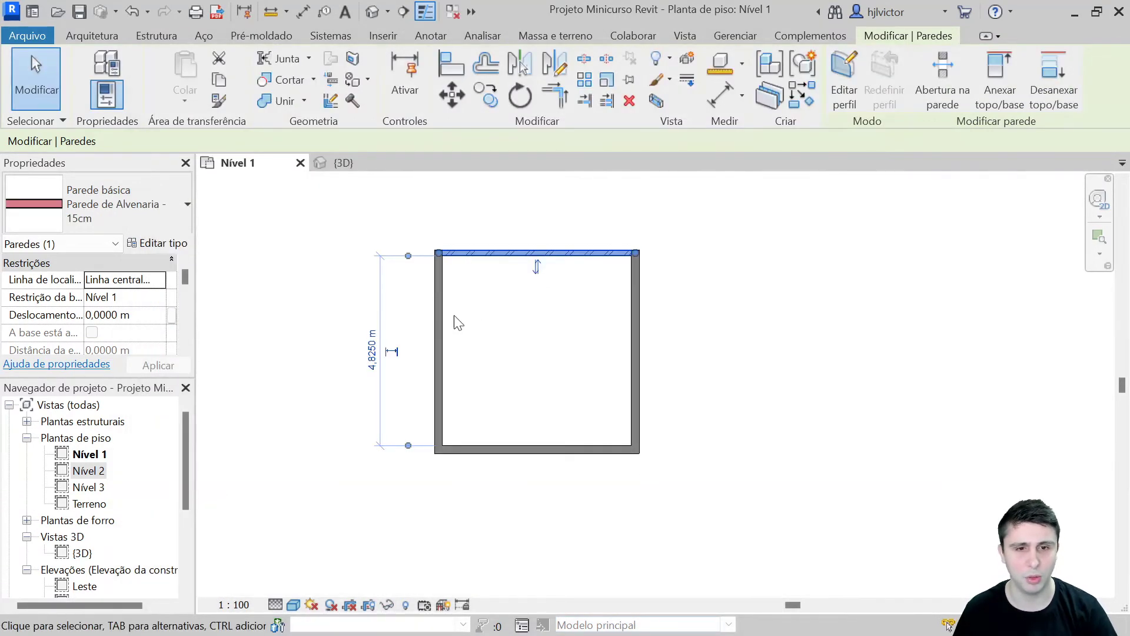
{"action": "left_click", "coordinate": [330, 292]}
Zoom in and confirm the top wall now uses Parede de Alvenaria - 15cm.
{"action": "scroll", "coordinate": [583, 303], "scroll_direction": "up", "scroll_amount": 1}
{"action": "scroll", "coordinate": [536, 311], "scroll_direction": "up", "scroll_amount": 1}
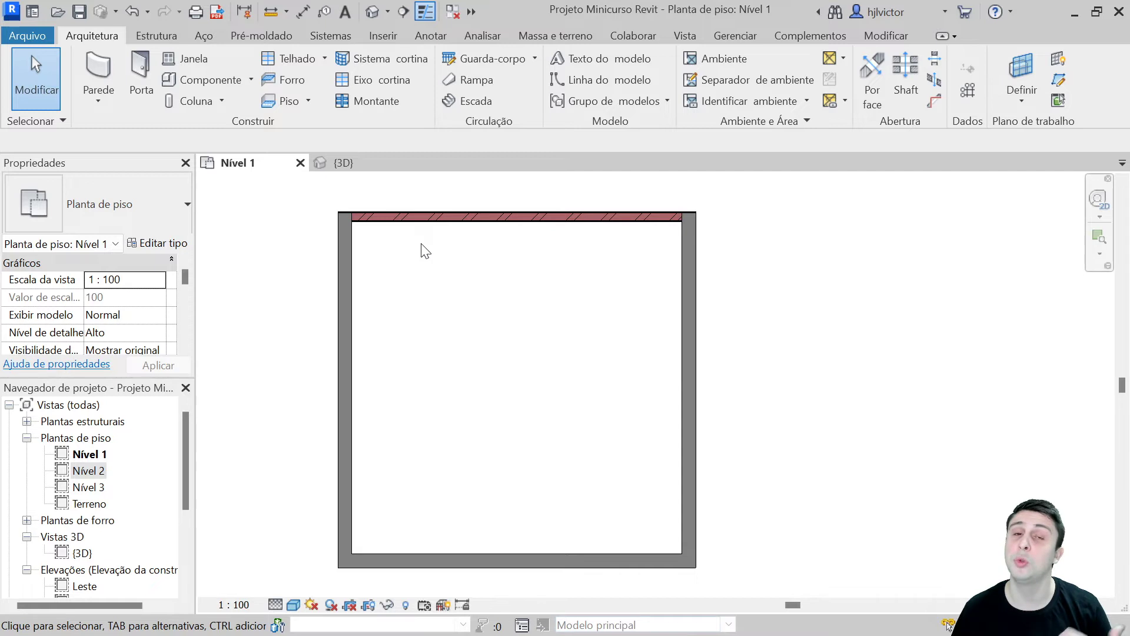
{"action": "left_click", "coordinate": [434, 217]}
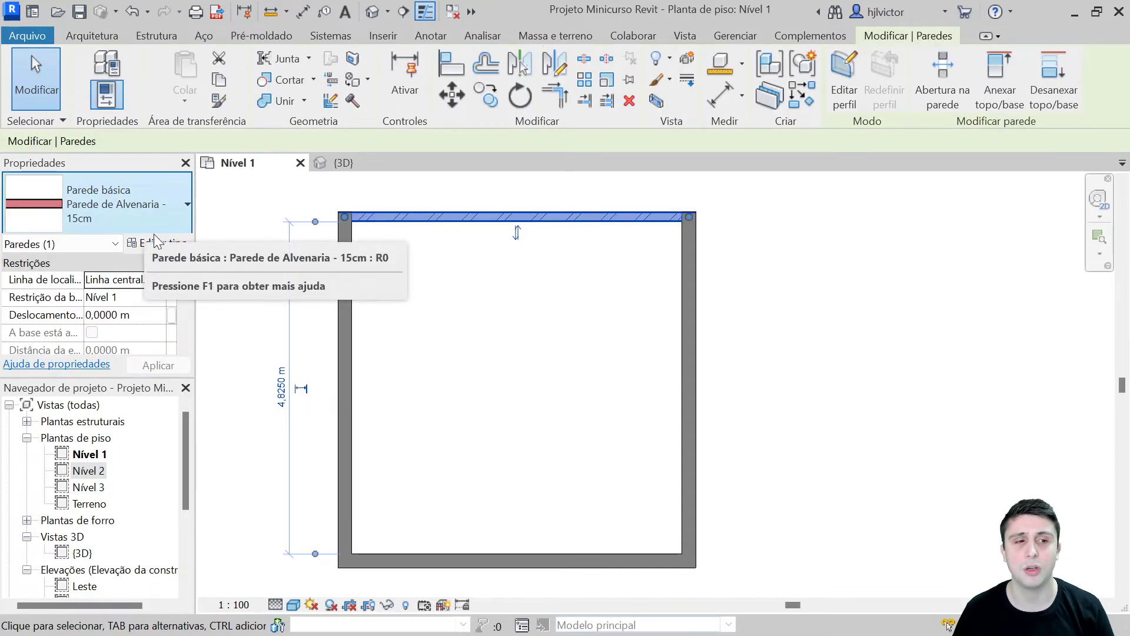
{"action": "key", "text": "Escape"}
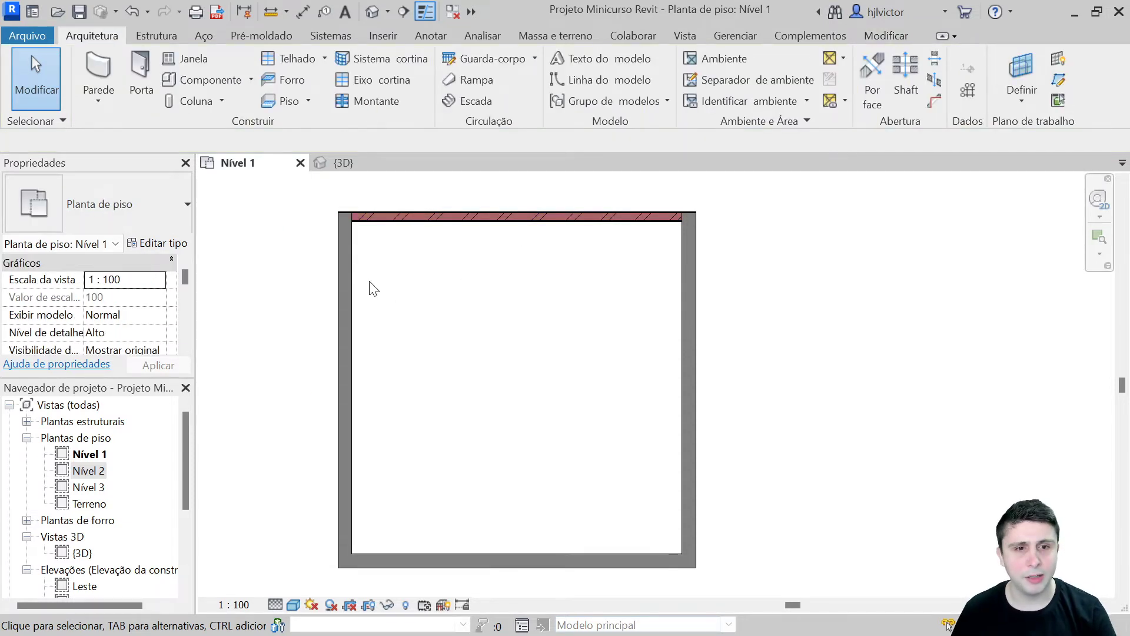
{"action": "left_click", "coordinate": [345, 271]}
Switch the left wall to Parede básica: Parede de Alvenaria - 15cm.
{"action": "left_click", "coordinate": [136, 207]}
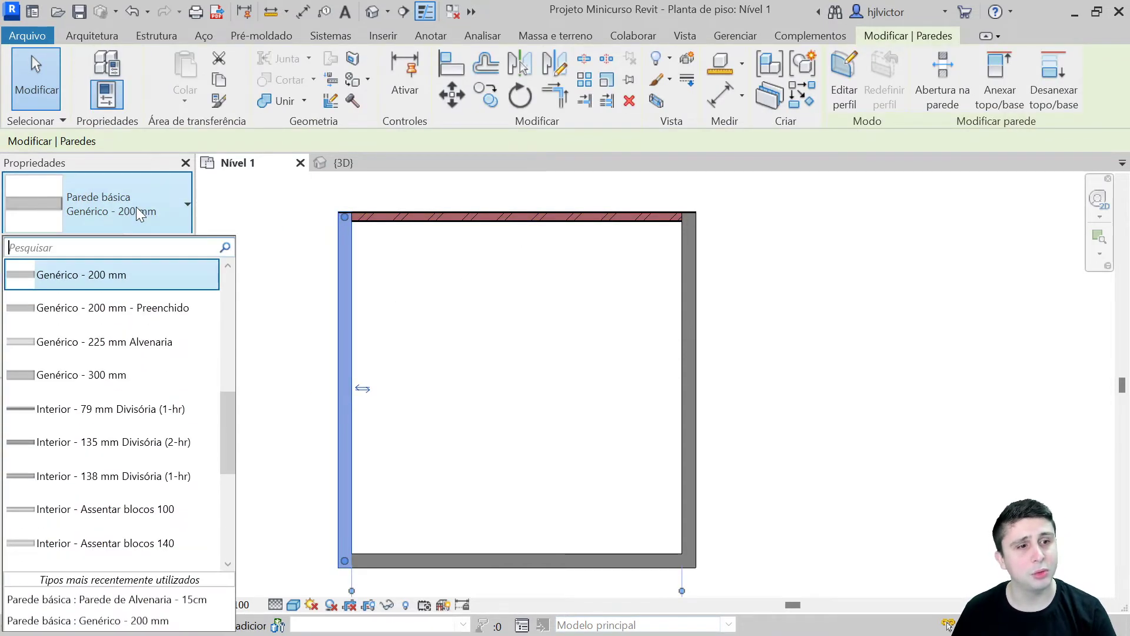
{"action": "scroll", "coordinate": [114, 362], "scroll_direction": "up", "scroll_amount": 2}
{"action": "scroll", "coordinate": [154, 400], "scroll_direction": "up", "scroll_amount": 1}
{"action": "scroll", "coordinate": [153, 401], "scroll_direction": "down", "scroll_amount": 1}
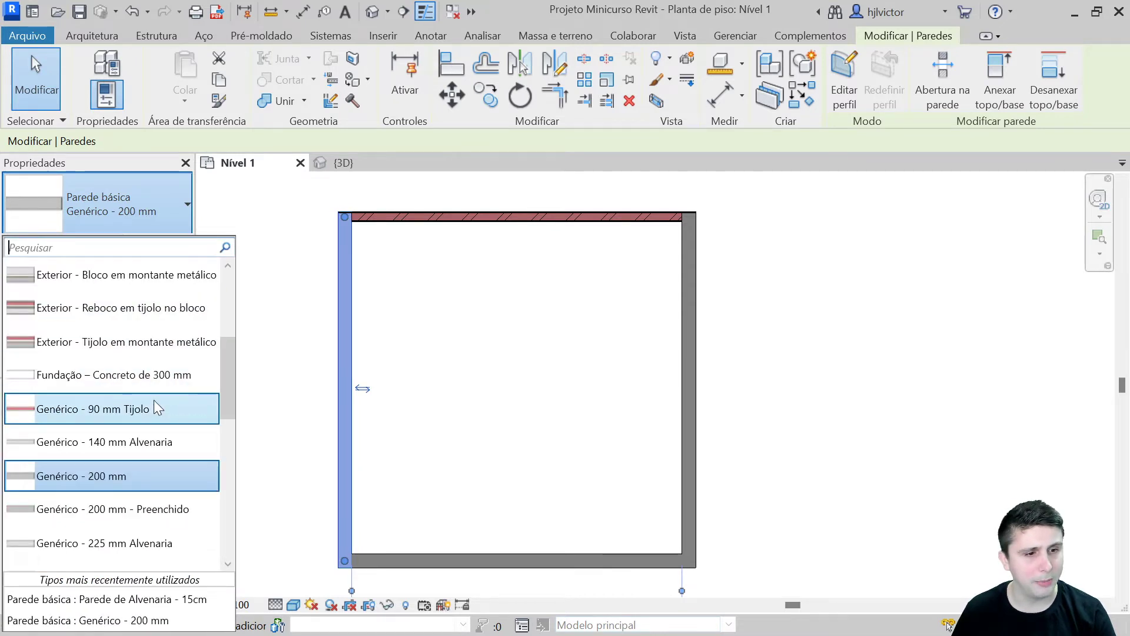
{"action": "scroll", "coordinate": [159, 417], "scroll_direction": "down", "scroll_amount": 3}
{"action": "scroll", "coordinate": [153, 415], "scroll_direction": "down", "scroll_amount": 2}
{"action": "scroll", "coordinate": [147, 416], "scroll_direction": "down", "scroll_amount": 1}
{"action": "scroll", "coordinate": [149, 416], "scroll_direction": "up", "scroll_amount": 1}
{"action": "left_click", "coordinate": [121, 374]}
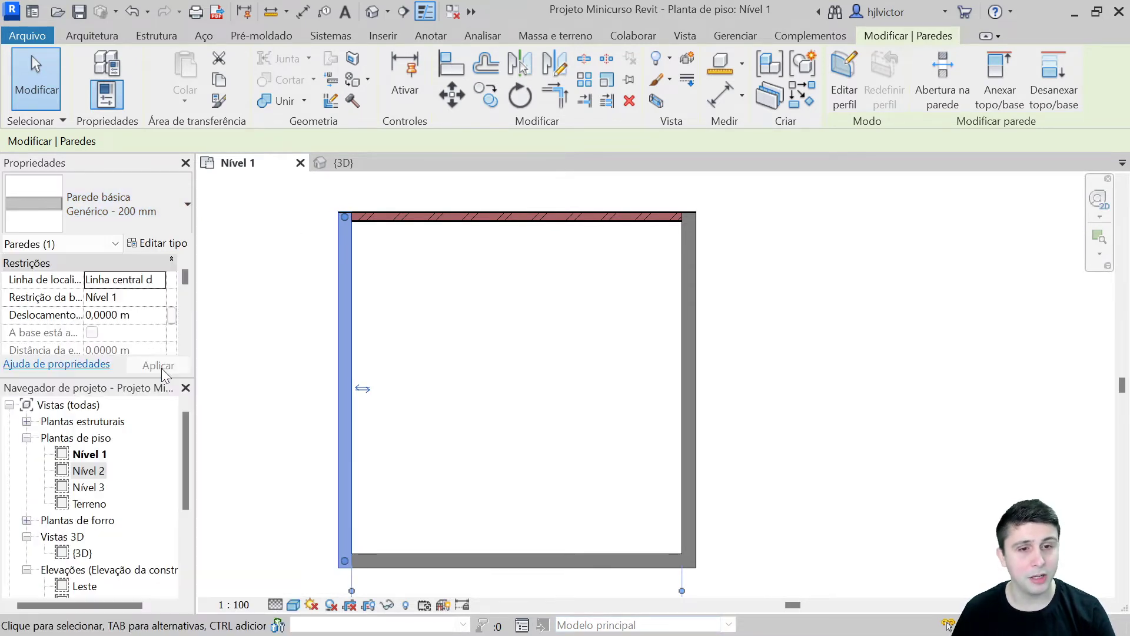
{"action": "left_click", "coordinate": [513, 347]}
Change the right wall to Parede de Alvenaria - 15cm as well.
{"action": "left_click", "coordinate": [689, 300]}
{"action": "left_click", "coordinate": [117, 217]}
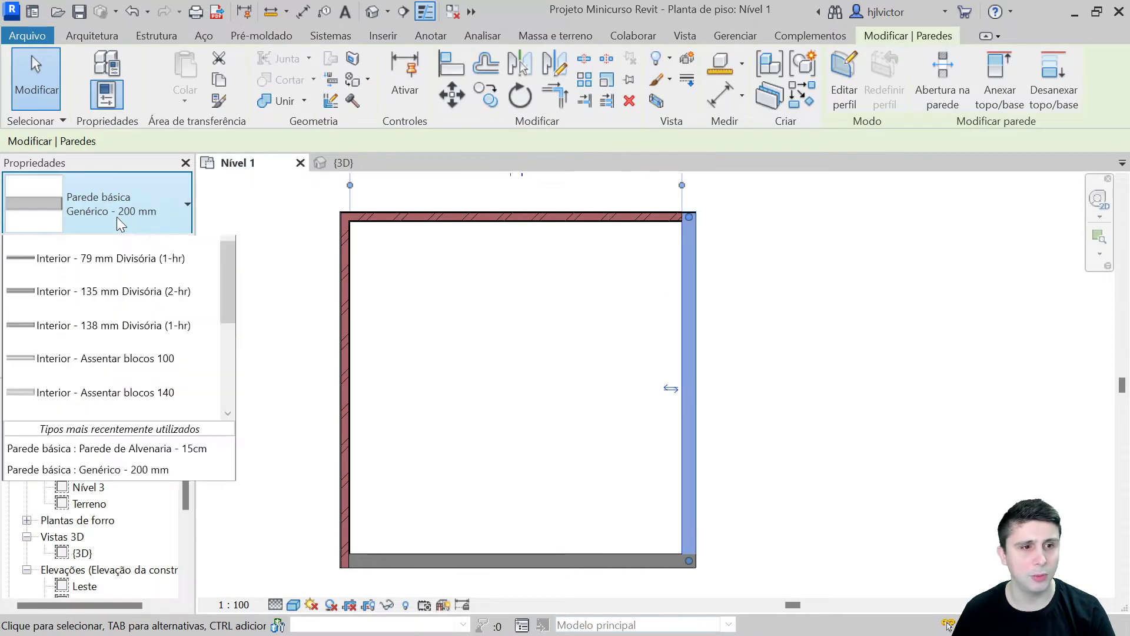
{"action": "scroll", "coordinate": [117, 347], "scroll_direction": "up", "scroll_amount": 2}
{"action": "scroll", "coordinate": [119, 363], "scroll_direction": "up", "scroll_amount": 1}
{"action": "scroll", "coordinate": [114, 376], "scroll_direction": "down", "scroll_amount": 3}
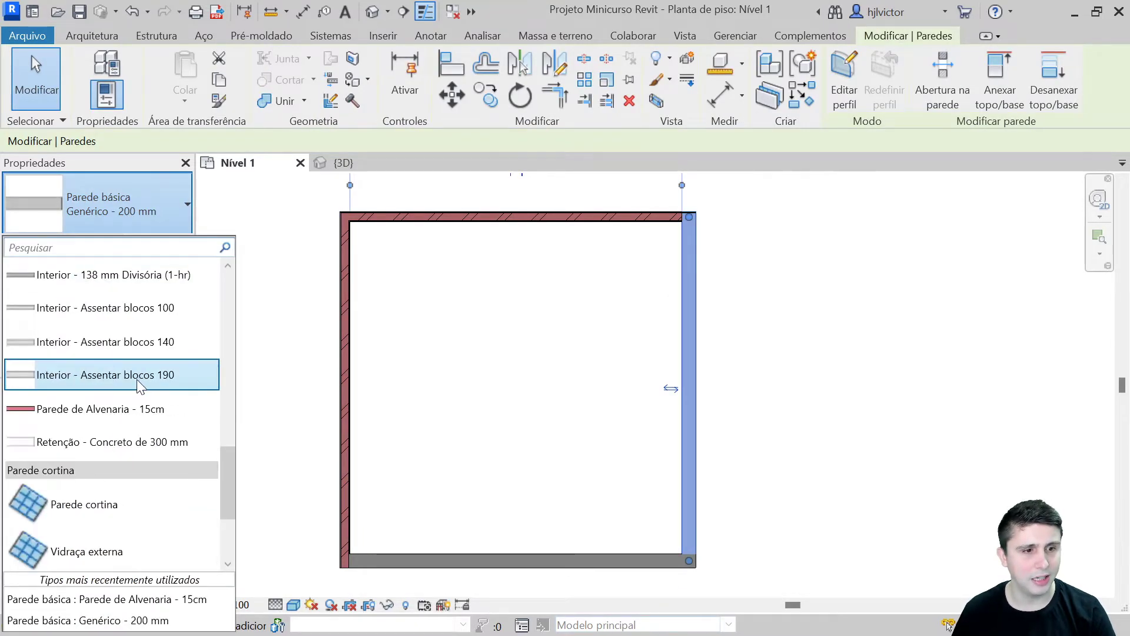
{"action": "left_click", "coordinate": [104, 406]}
Give the bottom wall the Parede de Alvenaria - 15cm type and deselect it.
{"action": "left_click", "coordinate": [517, 559]}
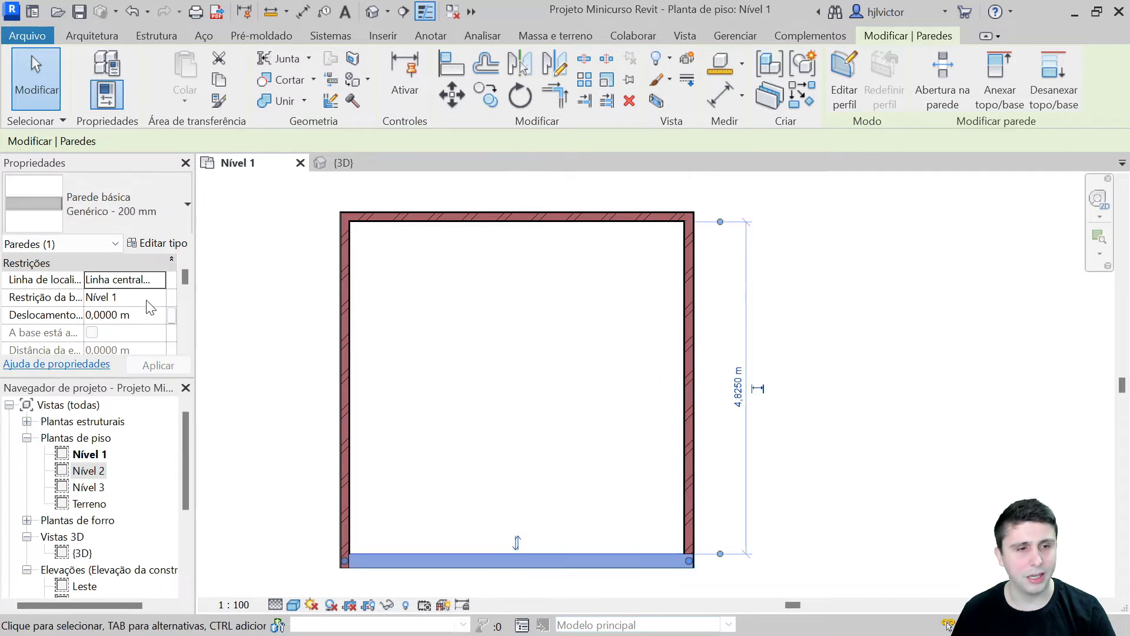
{"action": "left_click", "coordinate": [148, 231]}
{"action": "scroll", "coordinate": [151, 375], "scroll_direction": "down", "scroll_amount": 3}
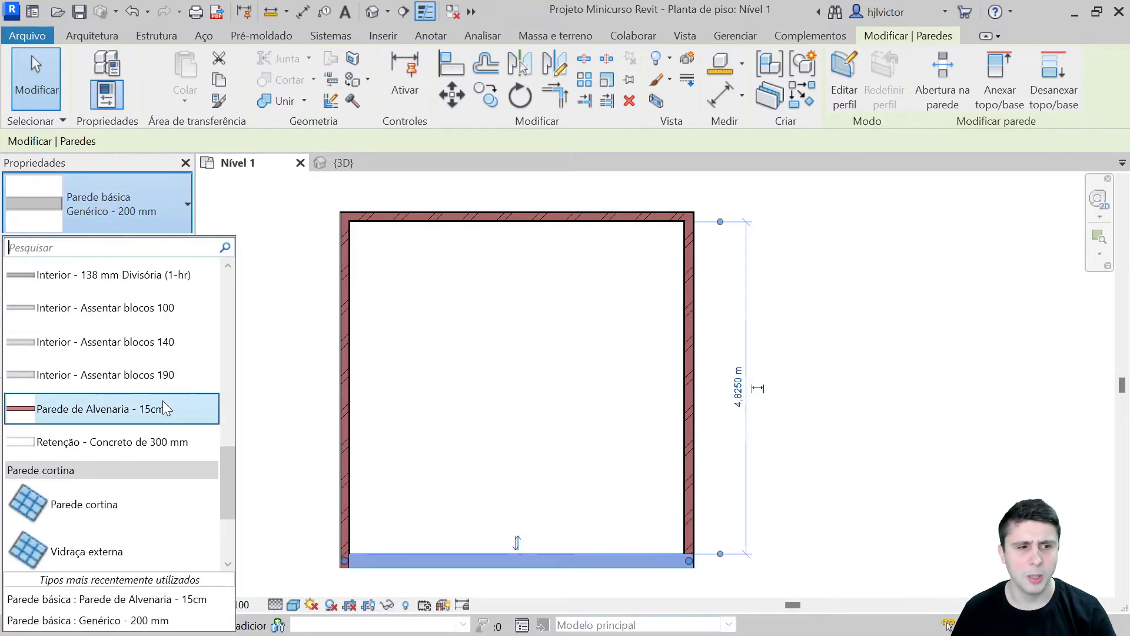
{"action": "left_click", "coordinate": [133, 419]}
{"action": "left_click", "coordinate": [546, 410]}
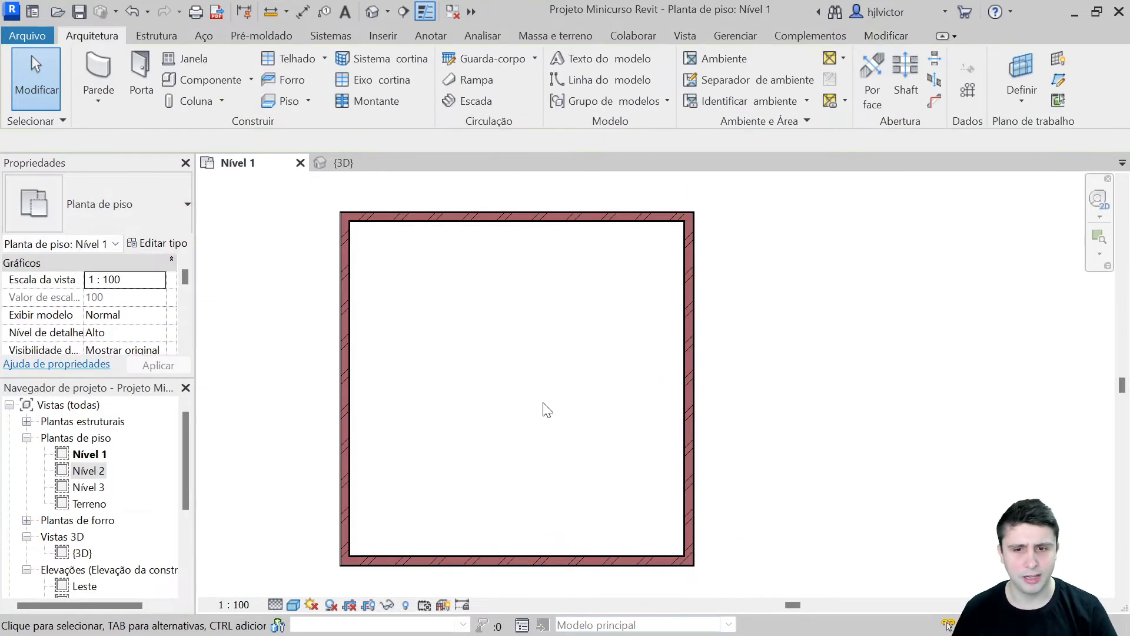
Preview the plan in Wireframe and then Realistic visual styles.
{"action": "middle_click_drag", "start_coordinate": [548, 429], "coordinate": [553, 398]}
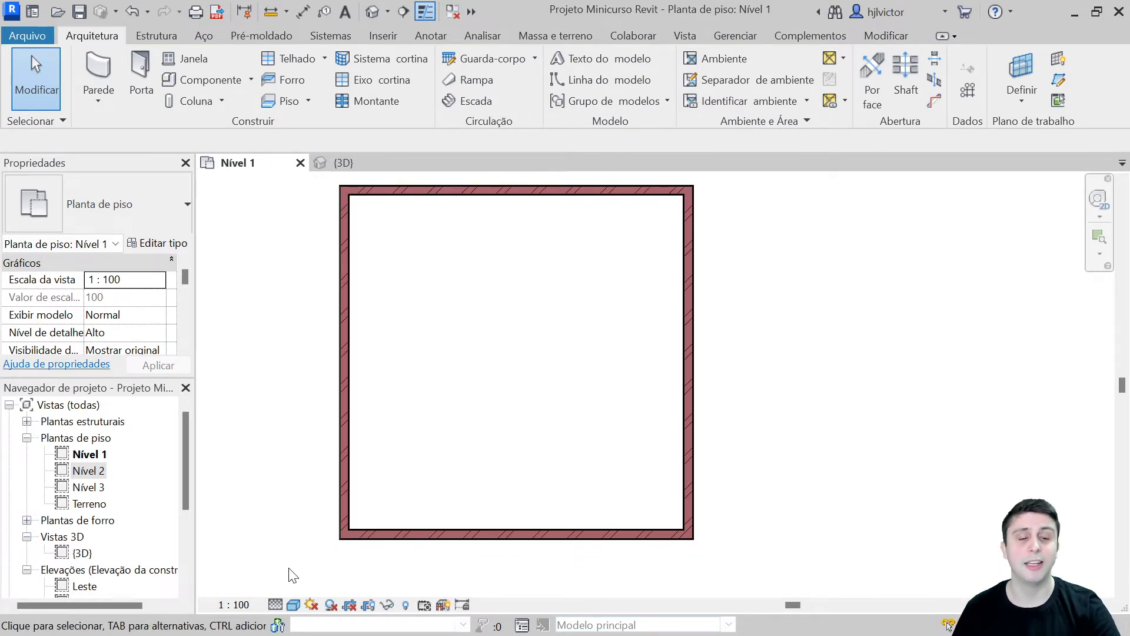
{"action": "left_click", "coordinate": [293, 605]}
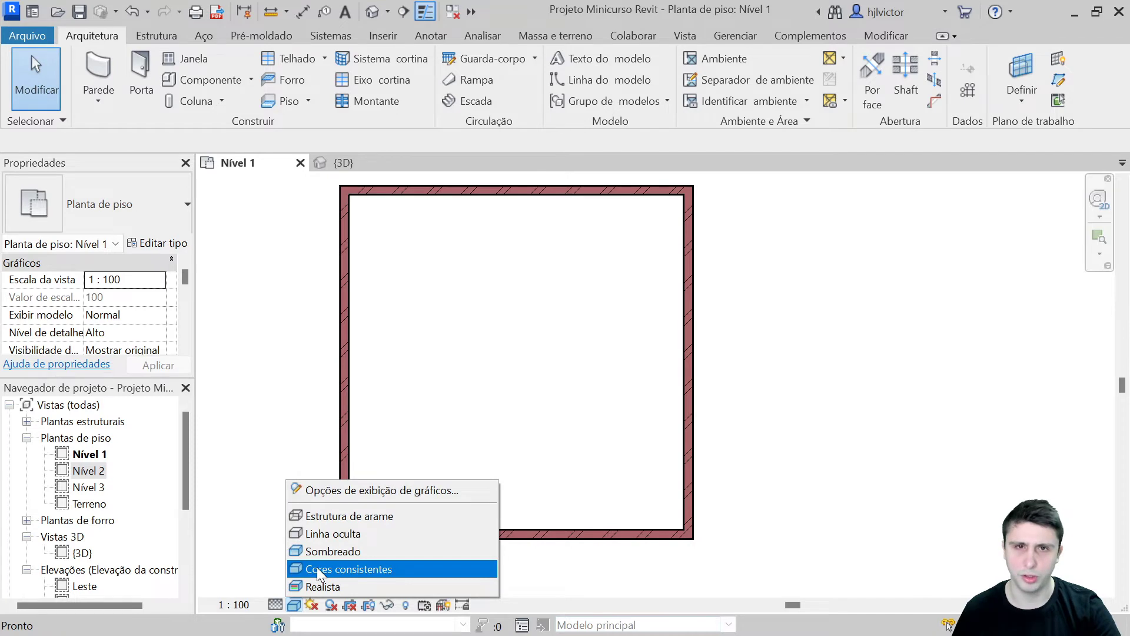
{"action": "left_click", "coordinate": [331, 516]}
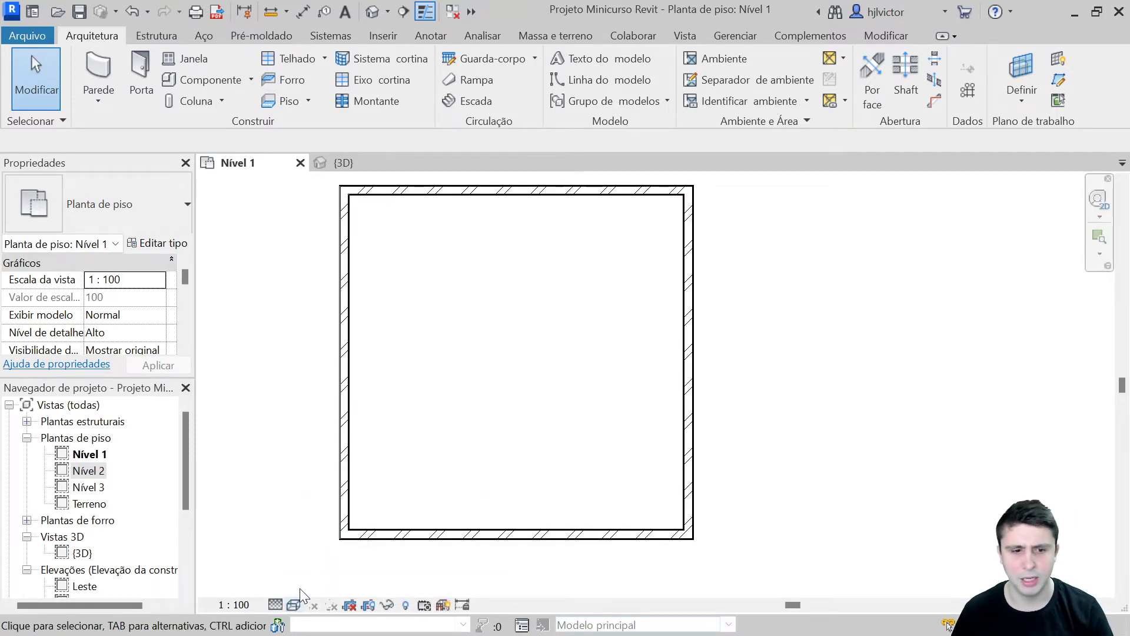
{"action": "left_click", "coordinate": [294, 606]}
{"action": "left_click", "coordinate": [326, 551]}
{"action": "left_click", "coordinate": [294, 606]}
{"action": "left_click", "coordinate": [315, 585]}
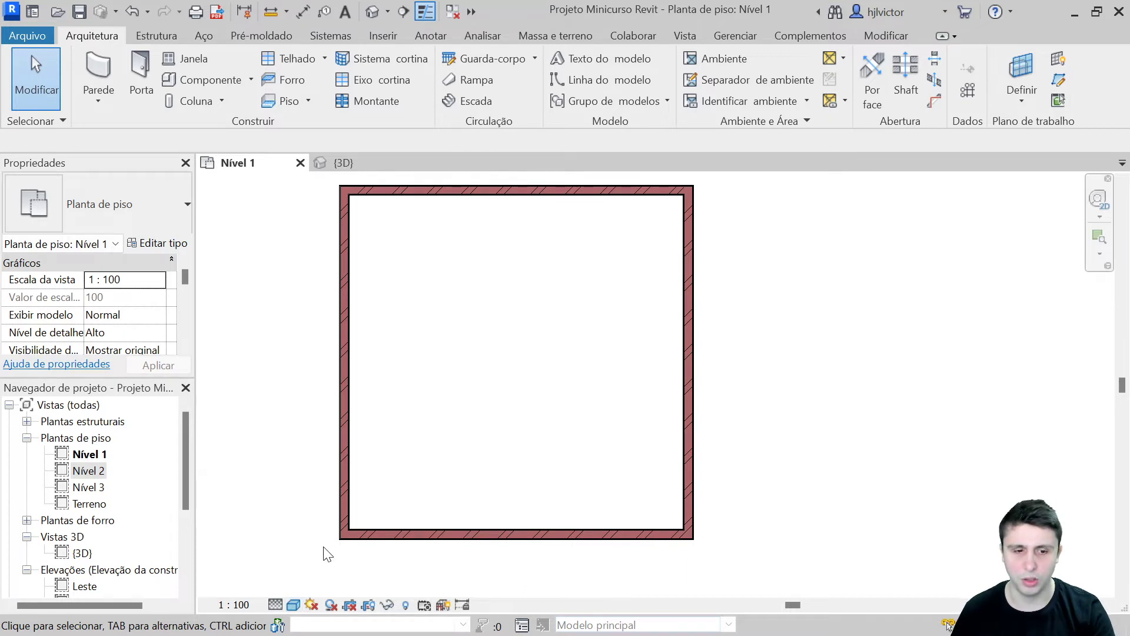
{"action": "left_click", "coordinate": [298, 601]}
{"action": "left_click", "coordinate": [299, 585]}
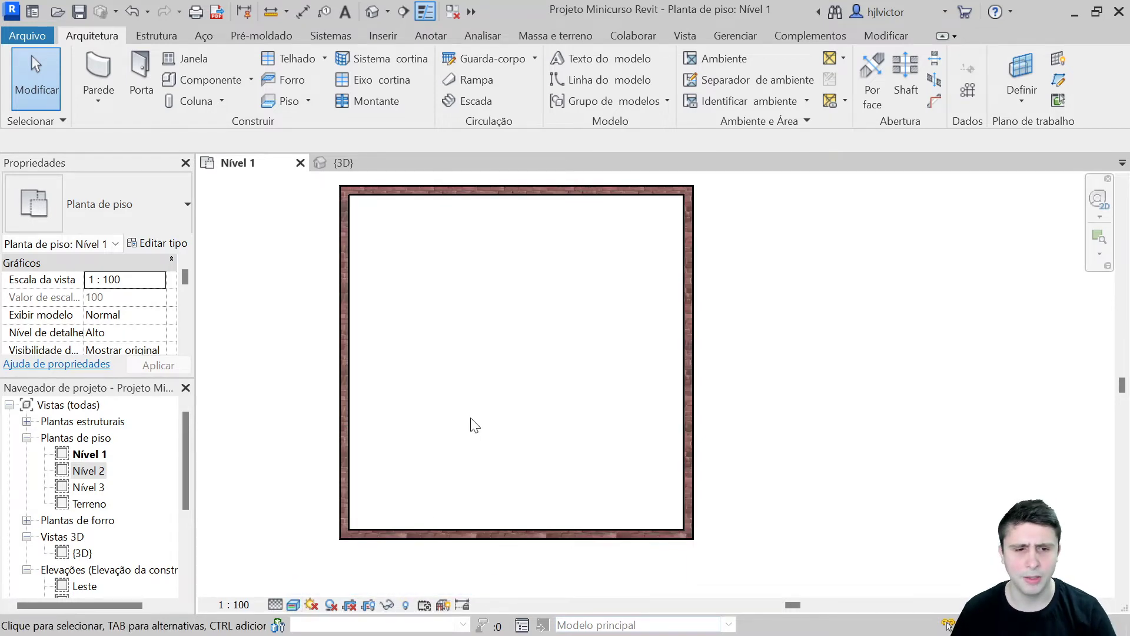
Zoom into the top-left wall corner to inspect the brick texture, then recenter the room.
{"action": "scroll", "coordinate": [372, 203], "scroll_direction": "up", "scroll_amount": 2}
{"action": "scroll", "coordinate": [437, 234], "scroll_direction": "up", "scroll_amount": 2}
{"action": "middle_click_drag", "start_coordinate": [437, 235], "coordinate": [467, 422]}
{"action": "scroll", "coordinate": [402, 248], "scroll_direction": "up", "scroll_amount": 2}
{"action": "scroll", "coordinate": [427, 393], "scroll_direction": "up", "scroll_amount": 2}
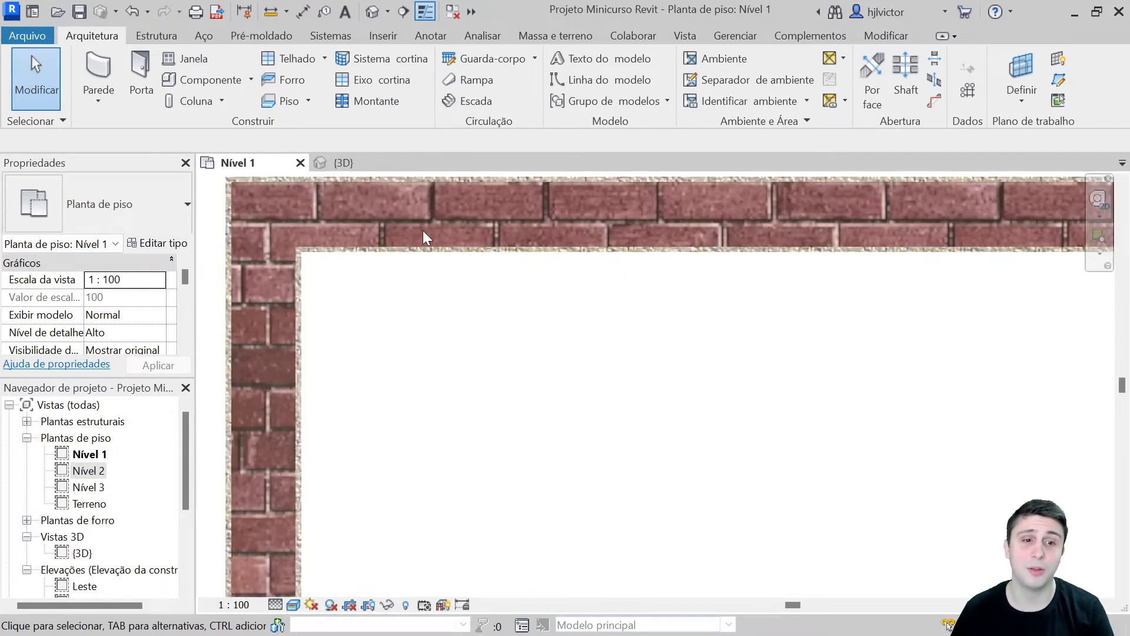
{"action": "scroll", "coordinate": [320, 204], "scroll_direction": "up", "scroll_amount": 1}
{"action": "scroll", "coordinate": [337, 273], "scroll_direction": "up", "scroll_amount": 2}
{"action": "scroll", "coordinate": [337, 274], "scroll_direction": "down", "scroll_amount": 2}
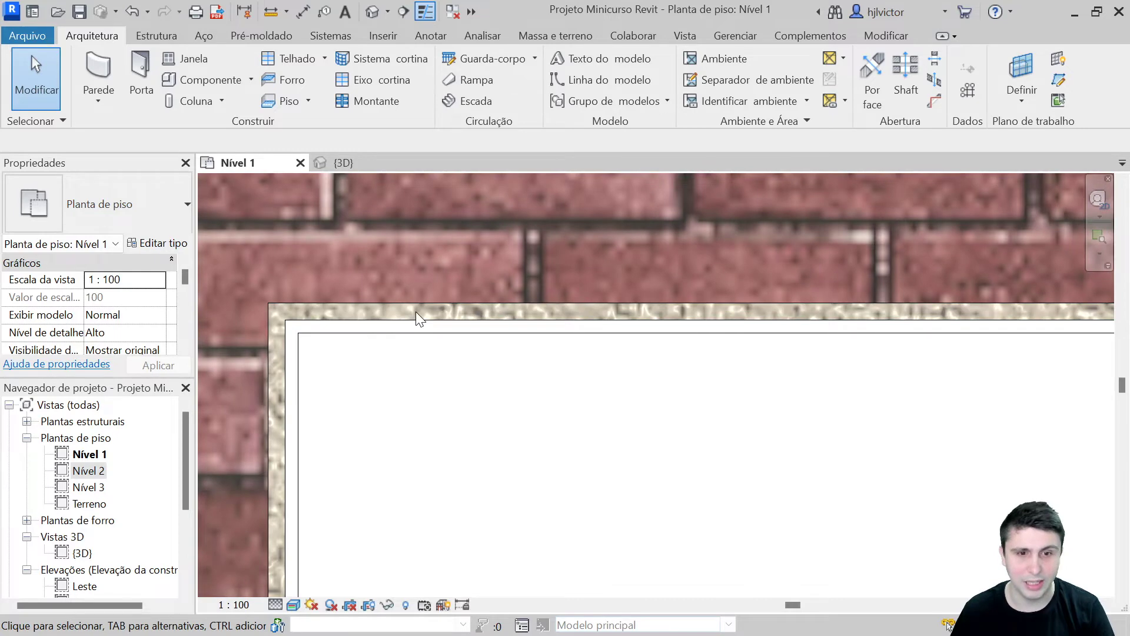
{"action": "scroll", "coordinate": [425, 310], "scroll_direction": "down", "scroll_amount": 1}
{"action": "scroll", "coordinate": [425, 309], "scroll_direction": "down", "scroll_amount": 1}
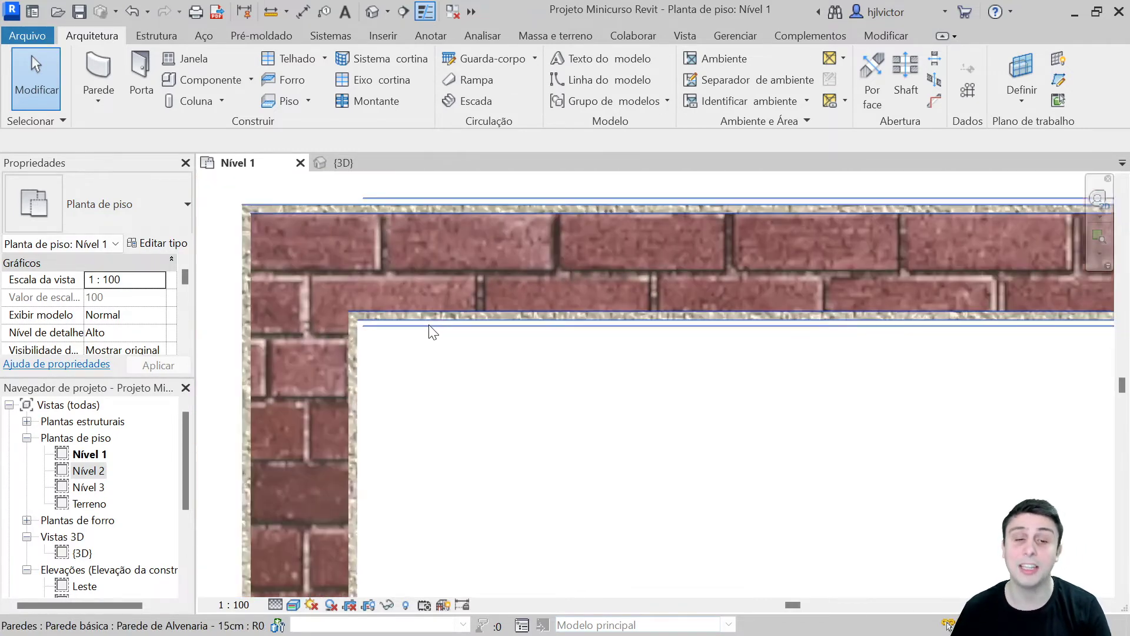
{"action": "scroll", "coordinate": [429, 318], "scroll_direction": "down", "scroll_amount": 5}
{"action": "scroll", "coordinate": [425, 292], "scroll_direction": "down", "scroll_amount": 2}
{"action": "scroll", "coordinate": [498, 298], "scroll_direction": "down", "scroll_amount": 2}
{"action": "middle_click_drag", "start_coordinate": [611, 409], "coordinate": [585, 318]}
{"action": "scroll", "coordinate": [585, 318], "scroll_direction": "up", "scroll_amount": 1}
{"action": "middle_click_drag", "start_coordinate": [550, 285], "coordinate": [509, 338]}
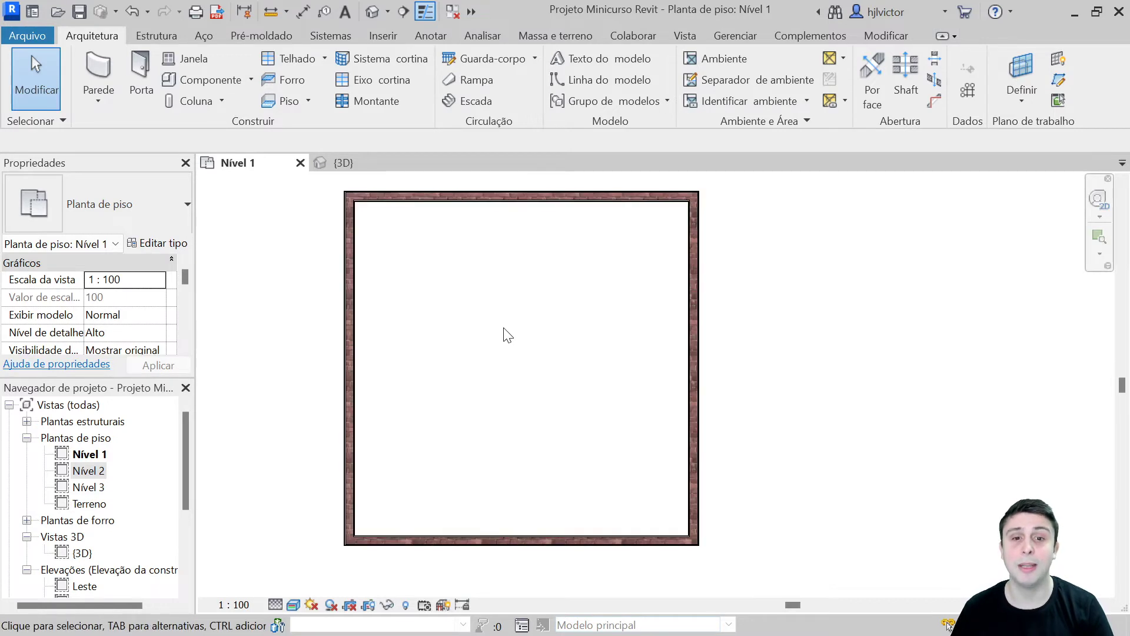
Set the plan to Consistent Colors and switch to the {3D} view.
{"action": "left_click", "coordinate": [293, 605]}
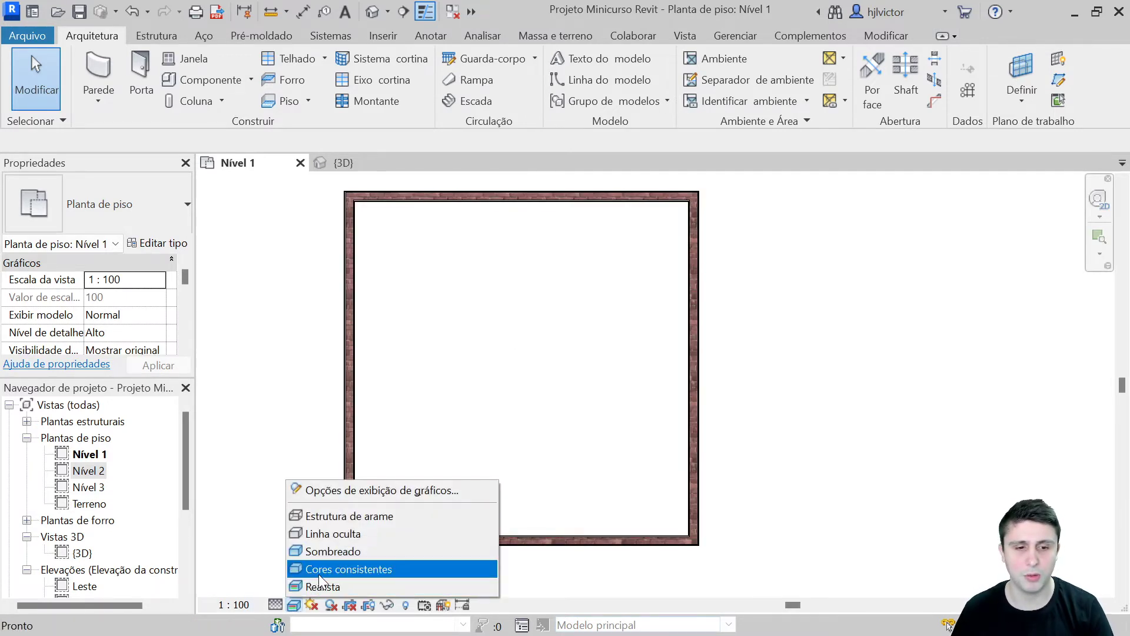
{"action": "left_click", "coordinate": [322, 569]}
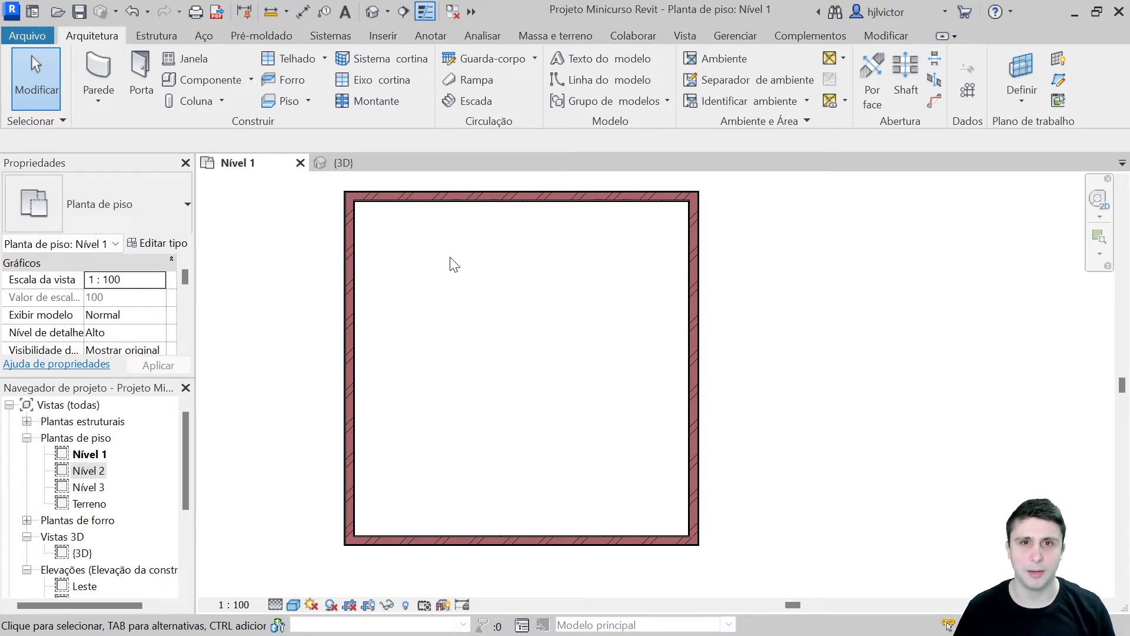
{"action": "left_click", "coordinate": [360, 166]}
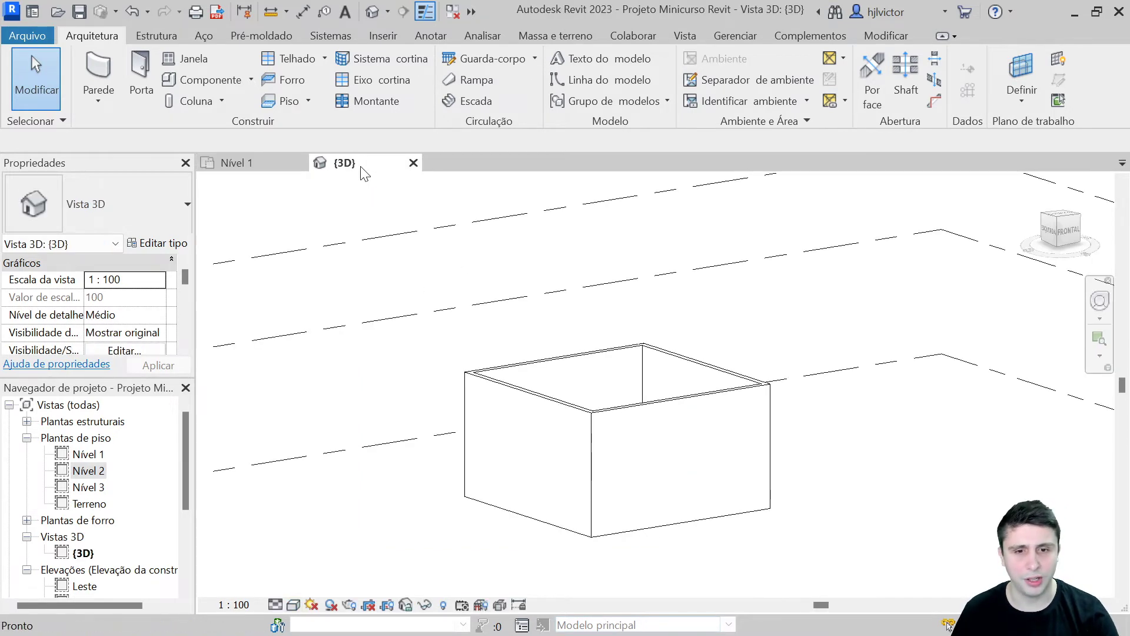
Orbit the 3D room and display it in the Shaded visual style.
{"action": "mouse_move", "coordinate": [630, 366]}
{"action": "middle_mouse_down", "text": "shift"}
{"action": "mouse_move", "coordinate": [527, 515]}
{"action": "mouse_move", "coordinate": [628, 497]}
{"action": "mouse_move", "coordinate": [520, 507]}
{"action": "mouse_move", "coordinate": [513, 464]}
{"action": "middle_mouse_up", "text": "shift"}
{"action": "scroll", "coordinate": [510, 436], "scroll_direction": "down", "scroll_amount": 3}
{"action": "scroll", "coordinate": [539, 453], "scroll_direction": "up", "scroll_amount": 5}
{"action": "scroll", "coordinate": [552, 363], "scroll_direction": "up", "scroll_amount": 2}
{"action": "left_click", "coordinate": [293, 605]}
{"action": "left_click", "coordinate": [330, 551]}
Orbit again, switch the 3D view to Consistent Colors, and return to Nível 1.
{"action": "mouse_move", "coordinate": [974, 469]}
{"action": "middle_mouse_down", "text": "shift"}
{"action": "mouse_move", "coordinate": [585, 409]}
{"action": "mouse_move", "coordinate": [915, 457]}
{"action": "mouse_move", "coordinate": [787, 475]}
{"action": "mouse_move", "coordinate": [740, 456]}
{"action": "mouse_move", "coordinate": [755, 452]}
{"action": "middle_mouse_up", "text": "shift"}
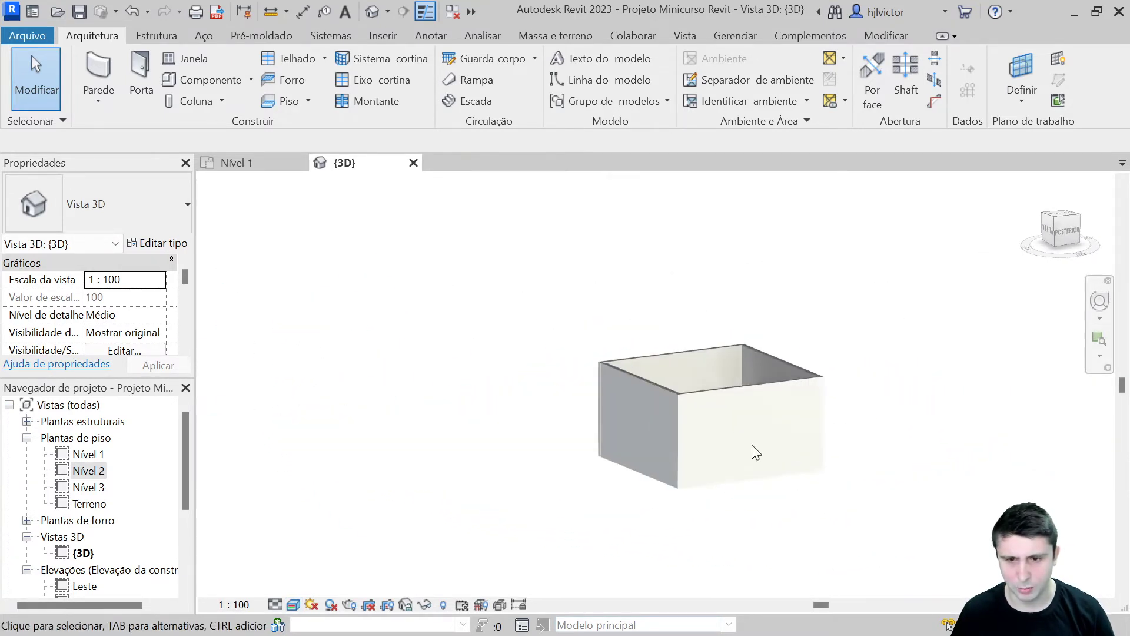
{"action": "scroll", "coordinate": [757, 452], "scroll_direction": "up", "scroll_amount": 2}
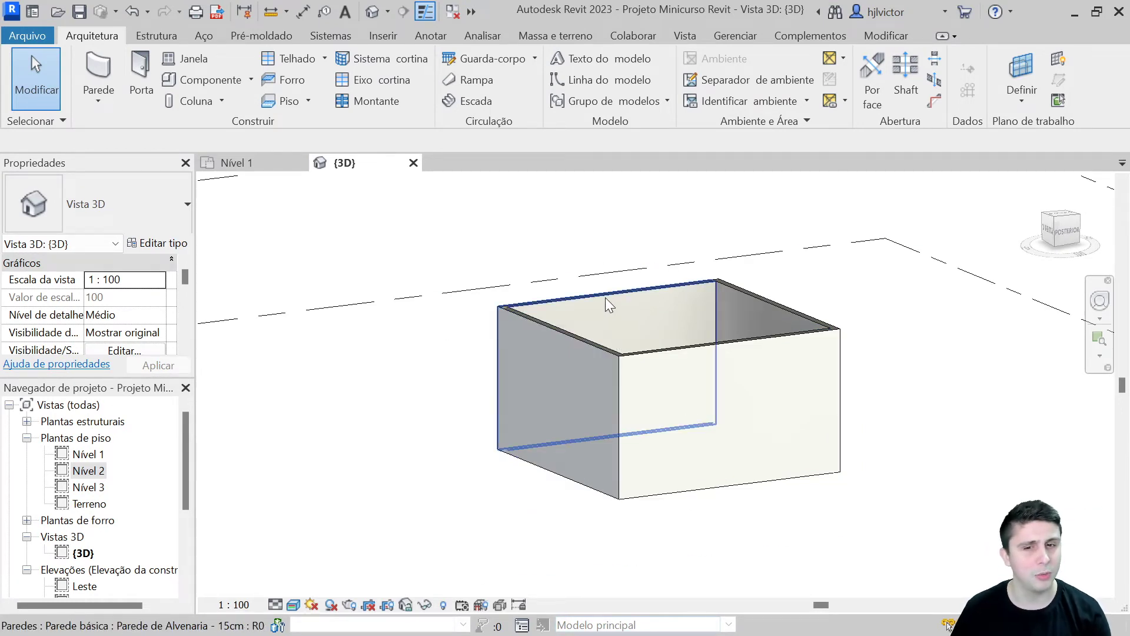
{"action": "scroll", "coordinate": [554, 412], "scroll_direction": "down", "scroll_amount": 3}
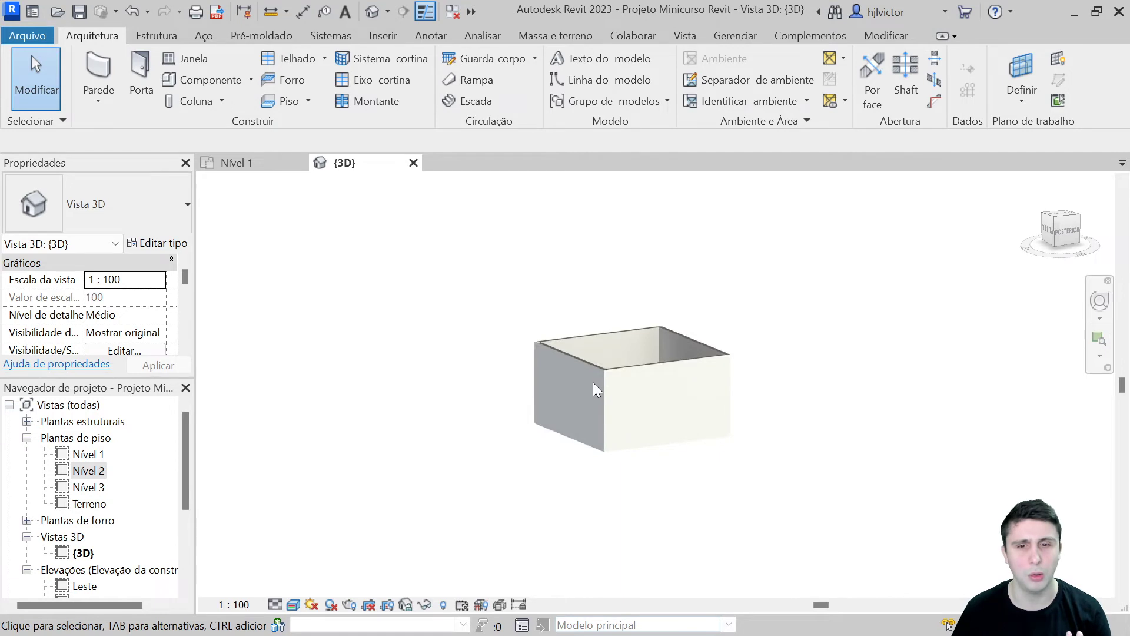
{"action": "scroll", "coordinate": [565, 394], "scroll_direction": "up", "scroll_amount": 4}
{"action": "left_click", "coordinate": [293, 604]}
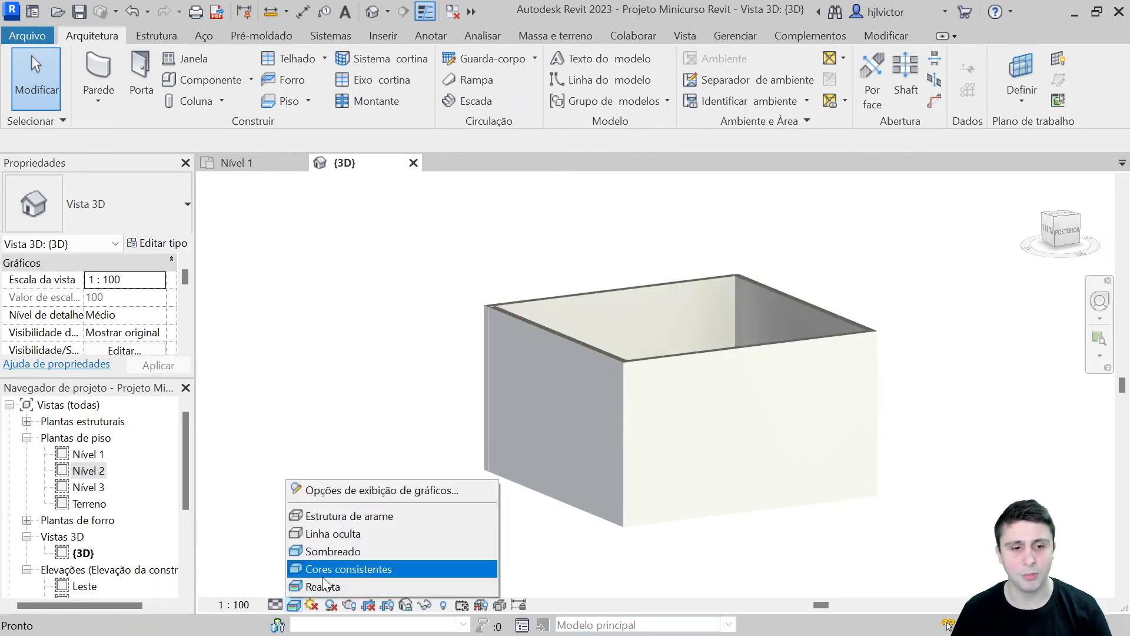
{"action": "left_click", "coordinate": [342, 568]}
{"action": "left_click", "coordinate": [274, 166]}
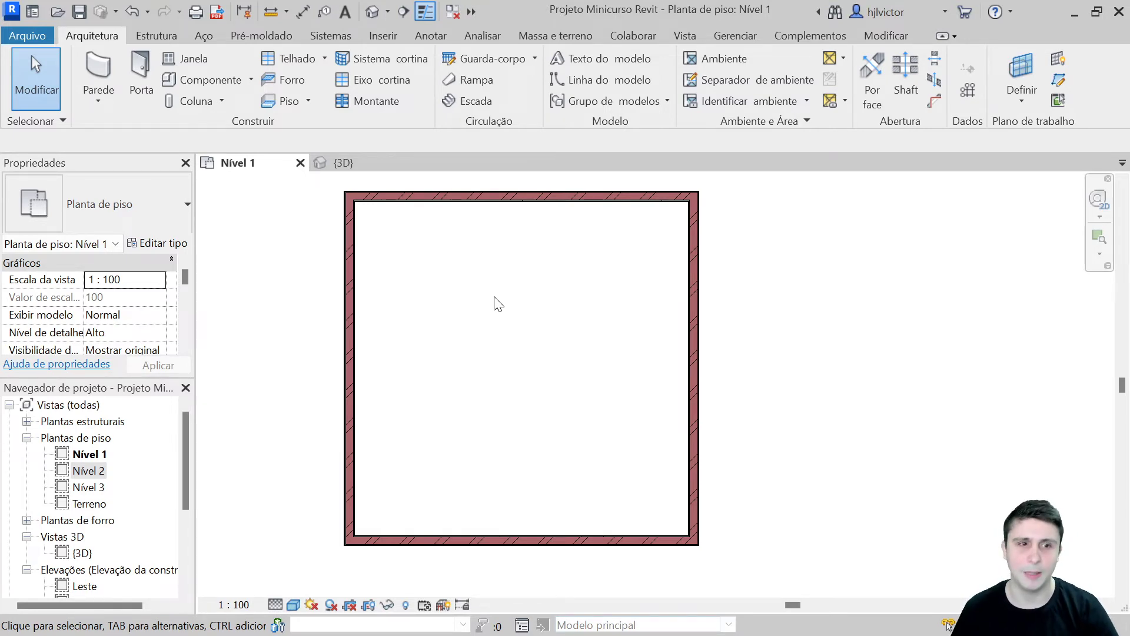
{"action": "middle_click_drag", "start_coordinate": [540, 315], "coordinate": [567, 324]}
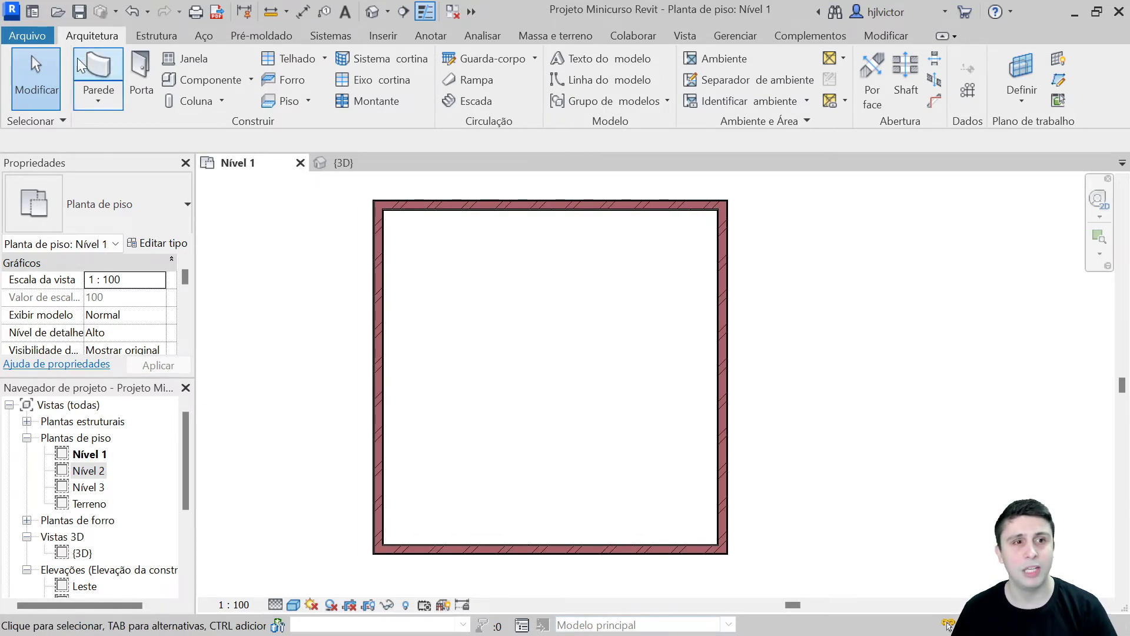
Start a Floor: Architectural of type Genérico 150 mm using the Rectangle boundary tool.
{"action": "left_click", "coordinate": [309, 100]}
{"action": "left_click", "coordinate": [317, 130]}
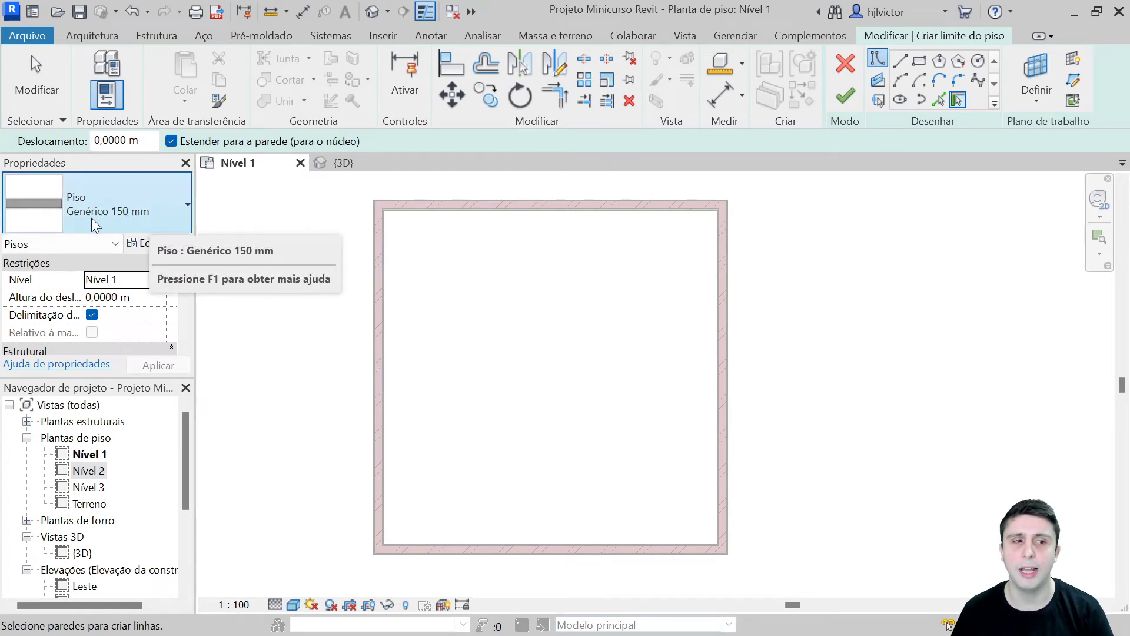
{"action": "left_click", "coordinate": [116, 225]}
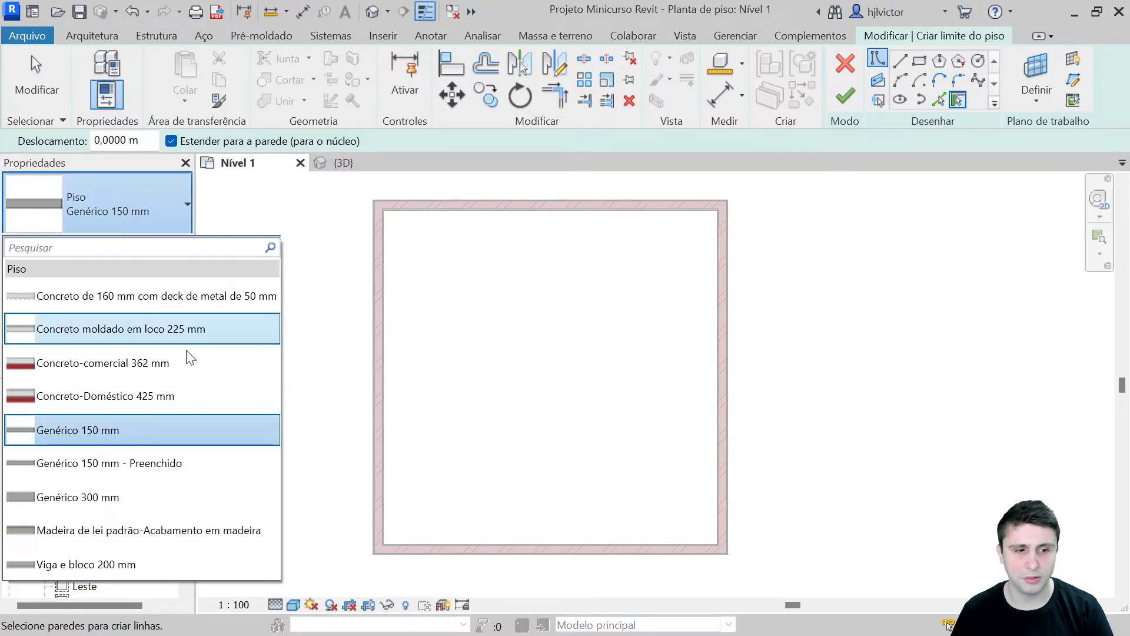
{"action": "left_click", "coordinate": [116, 433]}
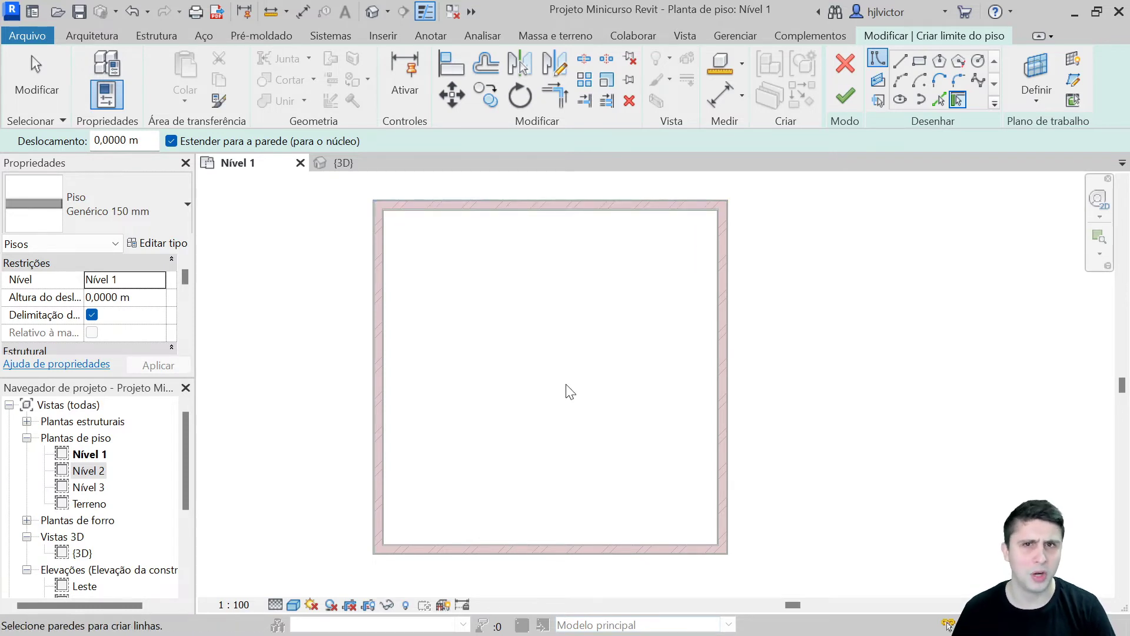
{"action": "left_click", "coordinate": [919, 61]}
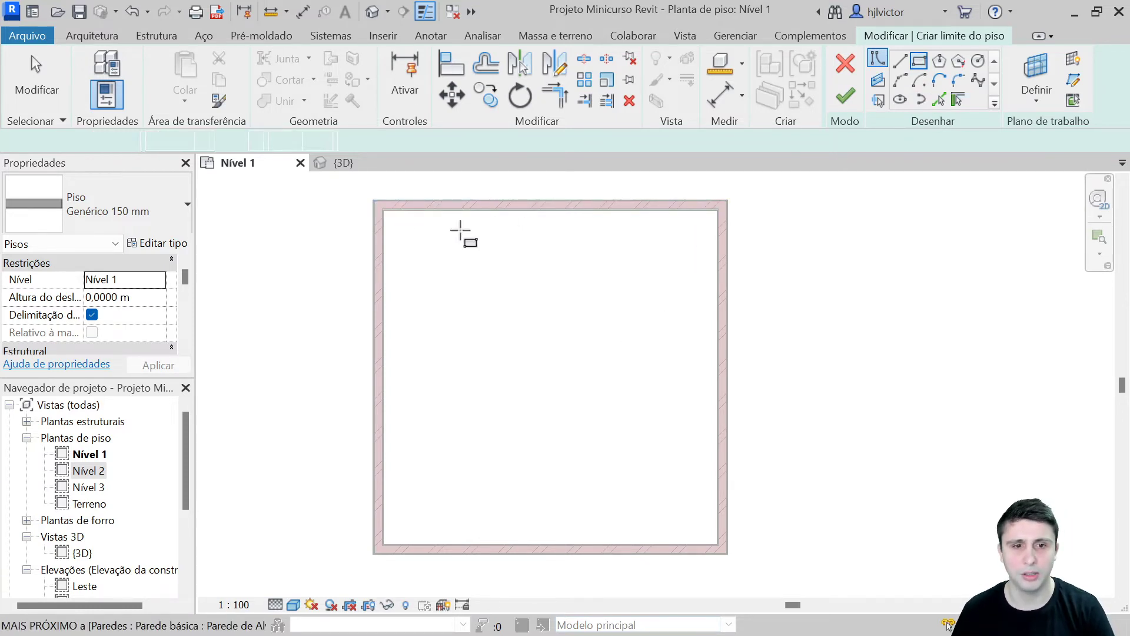
Draw the rectangular floor boundary from the top-left to the bottom-right wall corner.
{"action": "scroll", "coordinate": [383, 215], "scroll_direction": "up", "scroll_amount": 1}
{"action": "scroll", "coordinate": [383, 213], "scroll_direction": "up", "scroll_amount": 1}
{"action": "scroll", "coordinate": [385, 212], "scroll_direction": "up", "scroll_amount": 1}
{"action": "scroll", "coordinate": [391, 214], "scroll_direction": "up", "scroll_amount": 1}
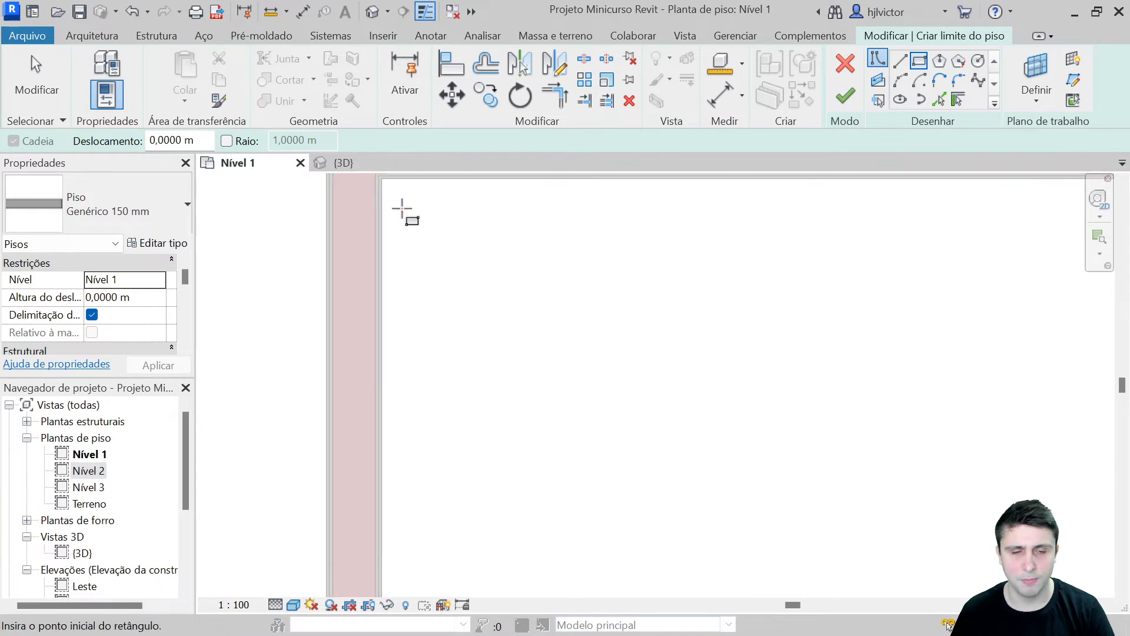
{"action": "scroll", "coordinate": [412, 253], "scroll_direction": "up", "scroll_amount": 1}
{"action": "scroll", "coordinate": [406, 274], "scroll_direction": "up", "scroll_amount": 1}
{"action": "scroll", "coordinate": [388, 265], "scroll_direction": "up", "scroll_amount": 1}
{"action": "left_click", "coordinate": [386, 260]}
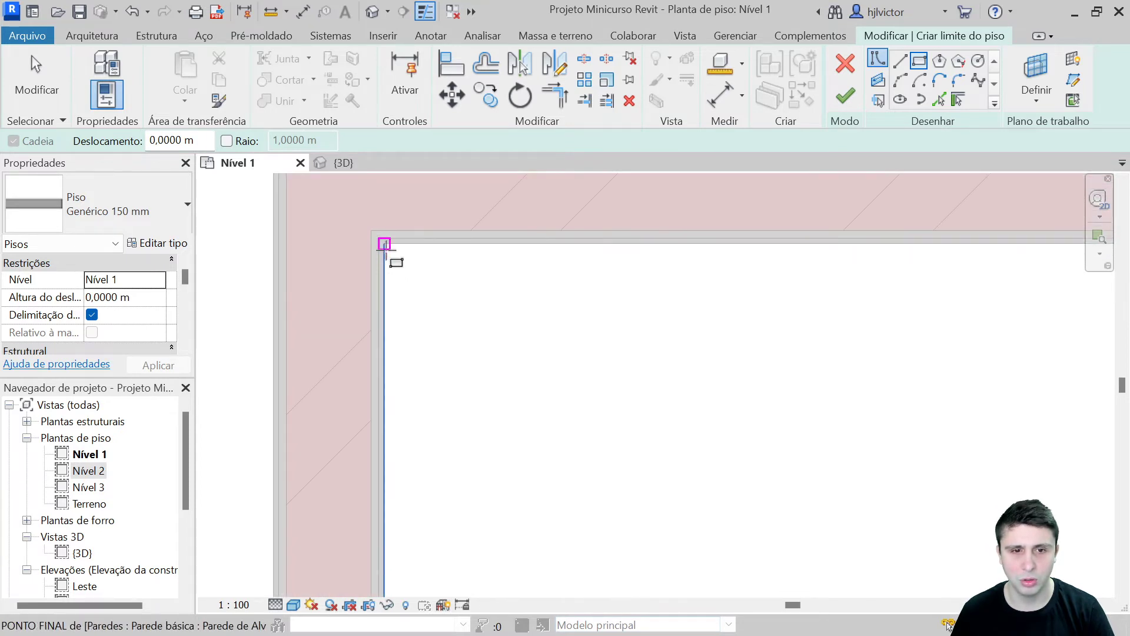
{"action": "scroll", "coordinate": [589, 265], "scroll_direction": "down", "scroll_amount": 2}
{"action": "scroll", "coordinate": [529, 294], "scroll_direction": "down", "scroll_amount": 1}
{"action": "scroll", "coordinate": [647, 362], "scroll_direction": "up", "scroll_amount": 1}
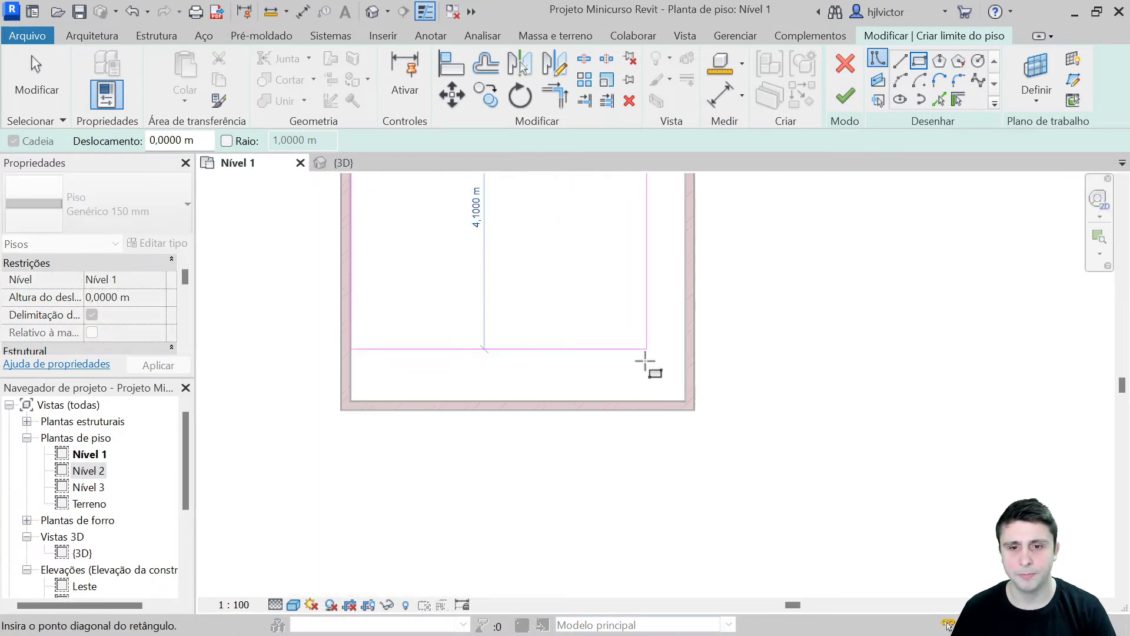
{"action": "scroll", "coordinate": [707, 430], "scroll_direction": "up", "scroll_amount": 2}
{"action": "scroll", "coordinate": [718, 441], "scroll_direction": "up", "scroll_amount": 1}
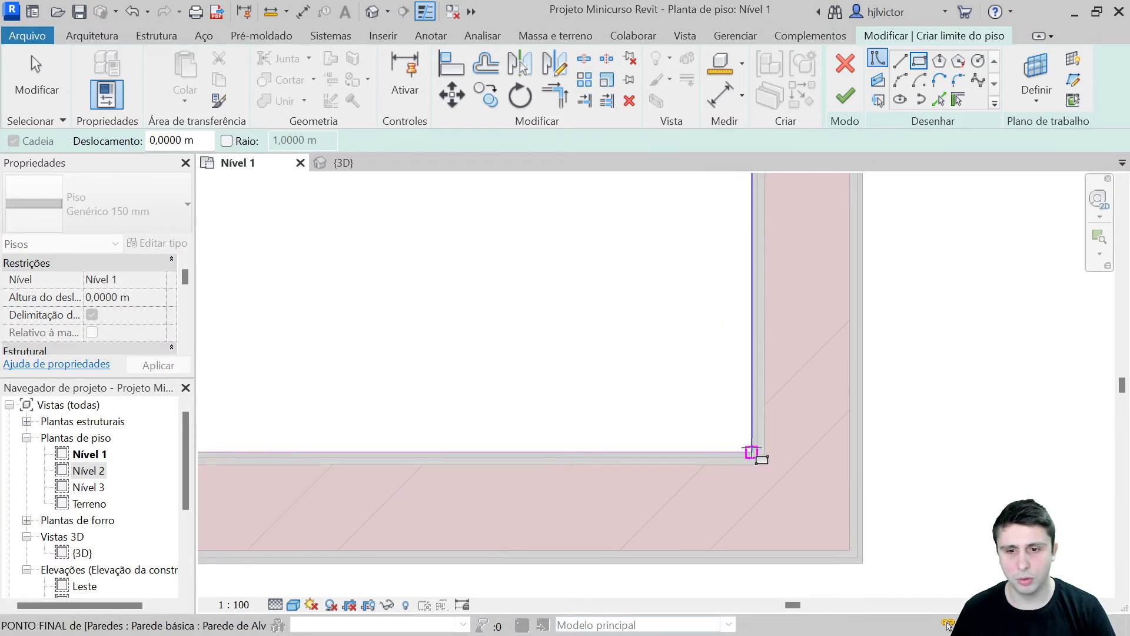
{"action": "left_click", "coordinate": [747, 450]}
Finish the floor sketch to create the slab, then deselect it.
{"action": "scroll", "coordinate": [707, 435], "scroll_direction": "down", "scroll_amount": 1}
{"action": "scroll", "coordinate": [672, 412], "scroll_direction": "down", "scroll_amount": 2}
{"action": "scroll", "coordinate": [635, 365], "scroll_direction": "down", "scroll_amount": 2}
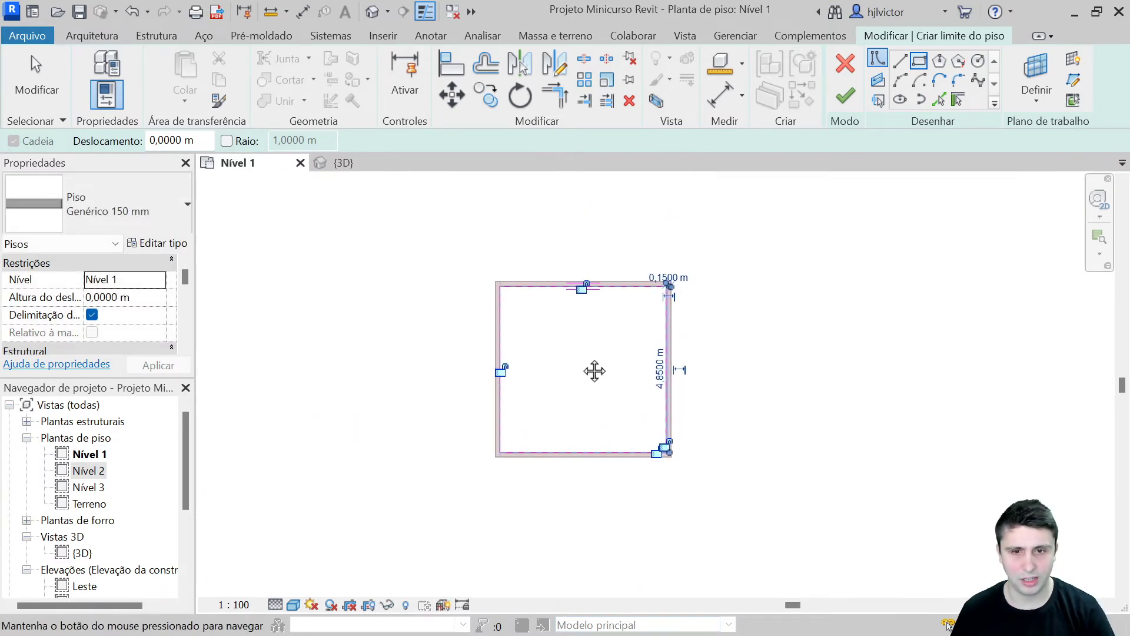
{"action": "scroll", "coordinate": [582, 357], "scroll_direction": "up", "scroll_amount": 2}
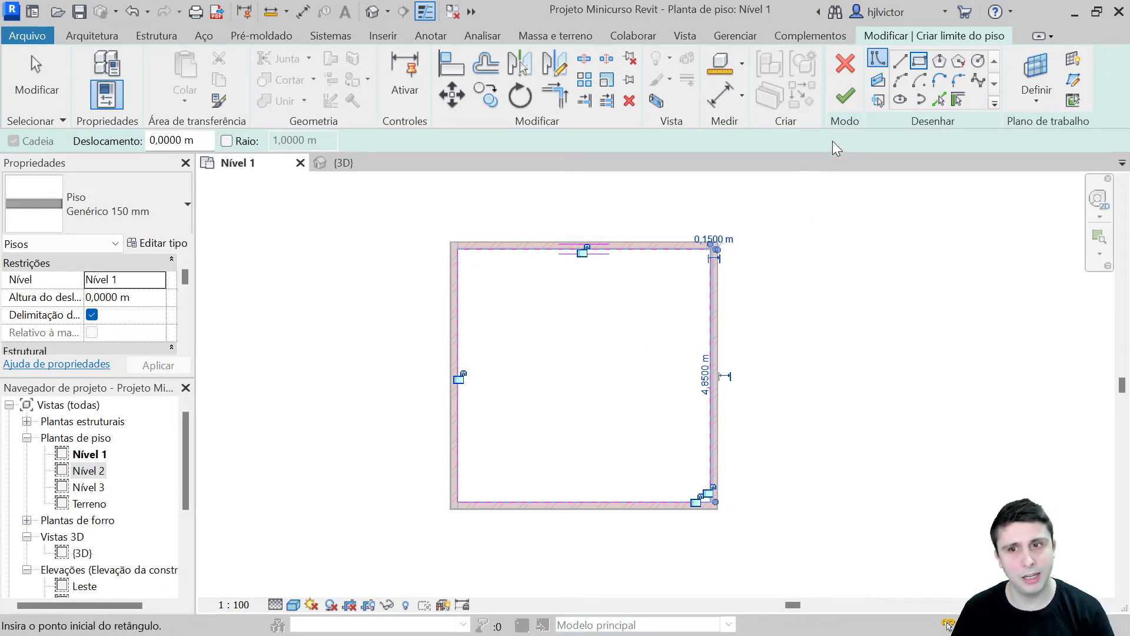
{"action": "left_click", "coordinate": [845, 96]}
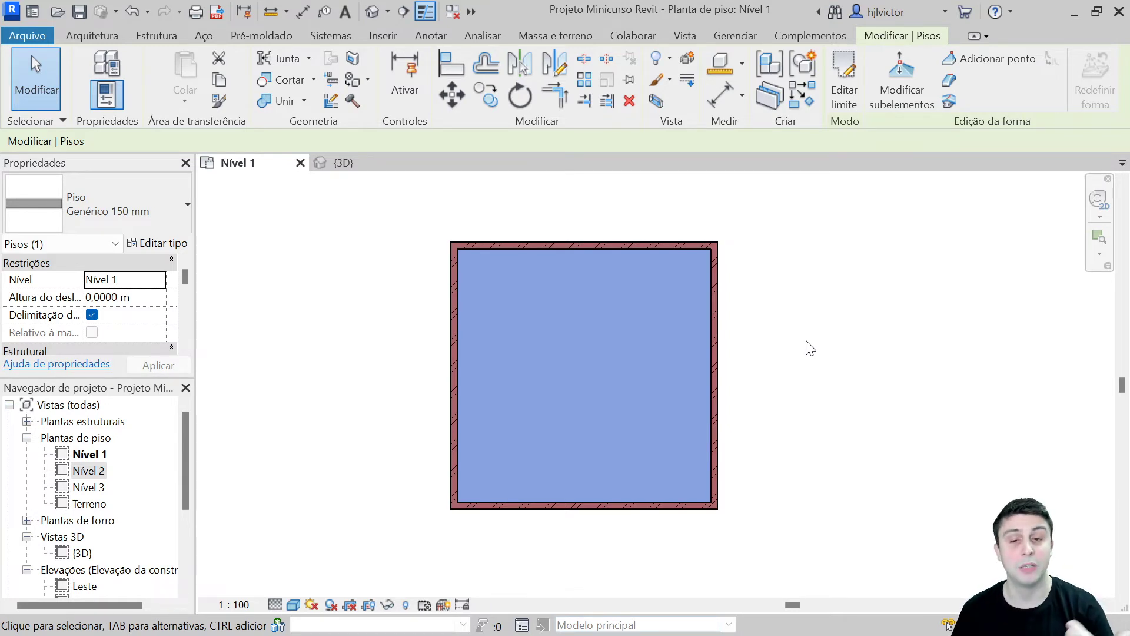
{"action": "left_click", "coordinate": [794, 357]}
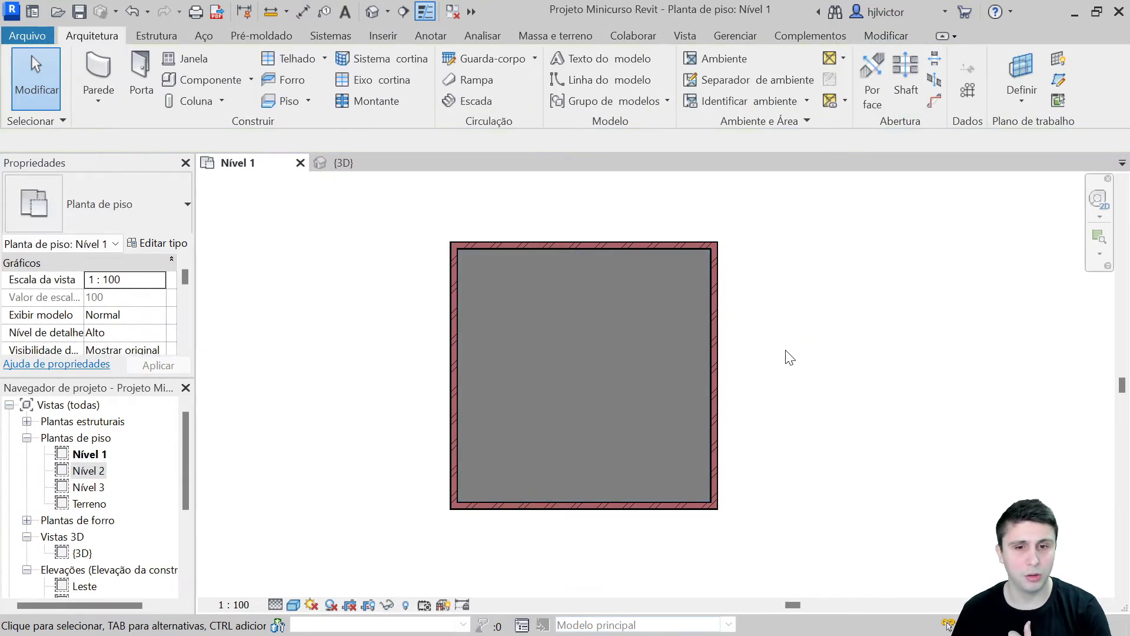
Orbit the {3D} view to inspect the walls and slab from above and another side.
{"action": "scroll", "coordinate": [789, 356], "scroll_direction": "up", "scroll_amount": 1}
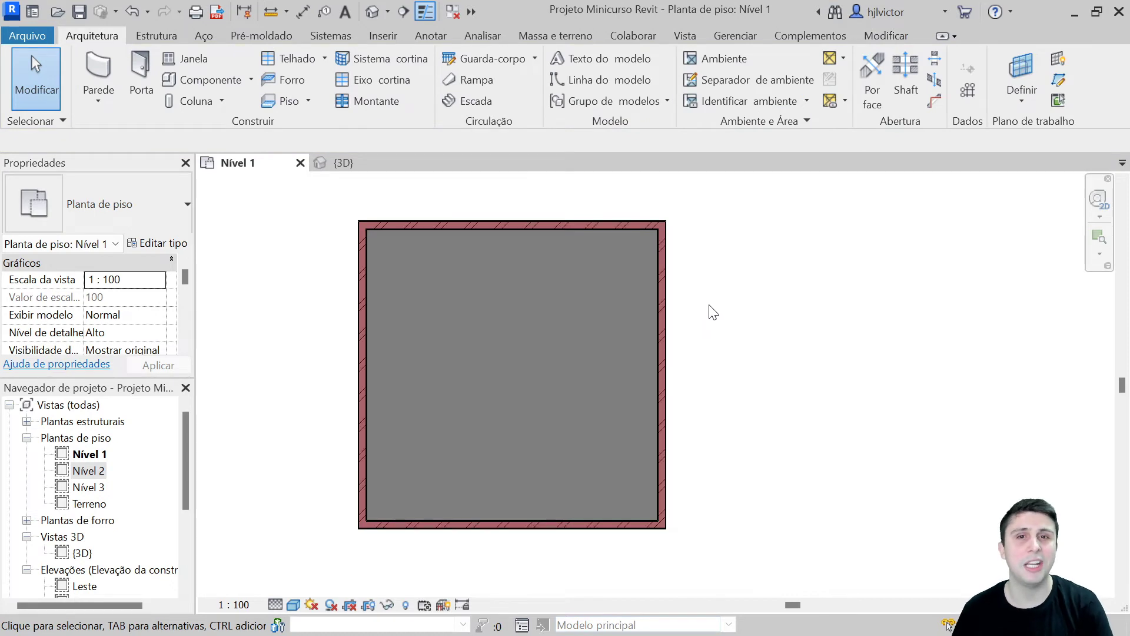
{"action": "left_click", "coordinate": [348, 165]}
{"action": "mouse_move", "coordinate": [742, 350]}
{"action": "middle_mouse_down", "text": "shift"}
{"action": "mouse_move", "coordinate": [795, 487]}
{"action": "mouse_move", "coordinate": [715, 542]}
{"action": "mouse_move", "coordinate": [616, 553]}
{"action": "mouse_move", "coordinate": [577, 518]}
{"action": "mouse_move", "coordinate": [573, 447]}
{"action": "mouse_move", "coordinate": [626, 303]}
{"action": "middle_mouse_up", "text": "shift"}
{"action": "scroll", "coordinate": [315, 454], "scroll_direction": "up", "scroll_amount": 1}
{"action": "scroll", "coordinate": [412, 450], "scroll_direction": "up", "scroll_amount": 2}
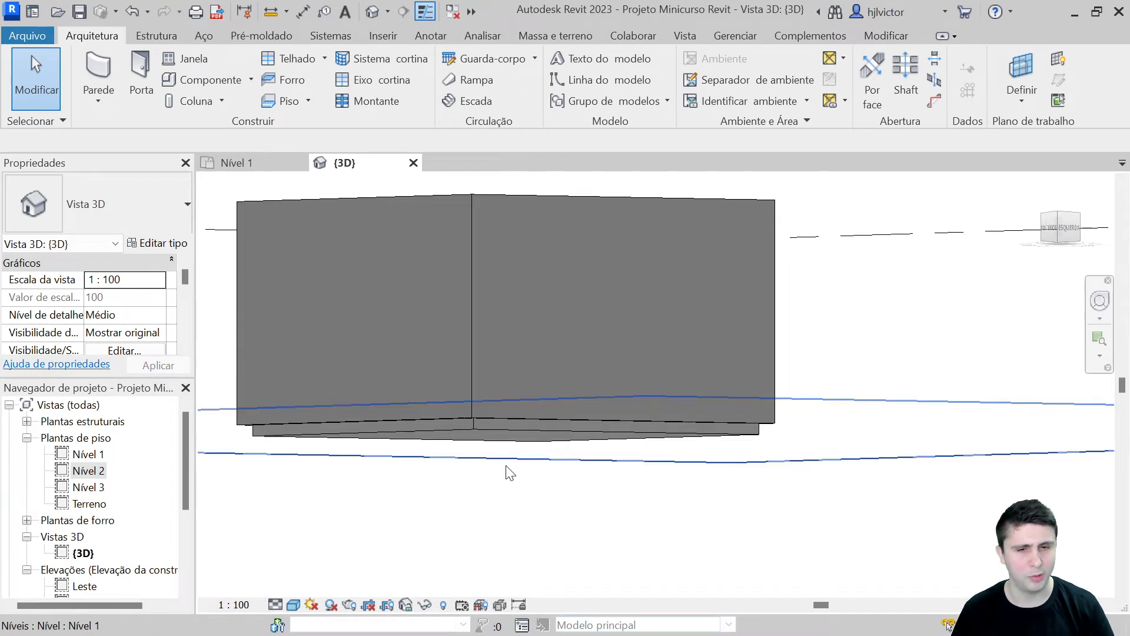
{"action": "scroll", "coordinate": [509, 465], "scroll_direction": "down", "scroll_amount": 1}
{"action": "scroll", "coordinate": [424, 489], "scroll_direction": "down", "scroll_amount": 1}
{"action": "mouse_move", "coordinate": [409, 497]}
{"action": "middle_mouse_down", "text": "shift"}
{"action": "mouse_move", "coordinate": [457, 545]}
{"action": "mouse_move", "coordinate": [619, 555]}
{"action": "mouse_move", "coordinate": [581, 472]}
{"action": "mouse_move", "coordinate": [224, 253]}
{"action": "middle_mouse_up", "text": "shift"}
{"action": "scroll", "coordinate": [94, 512], "scroll_direction": "down", "scroll_amount": 1}
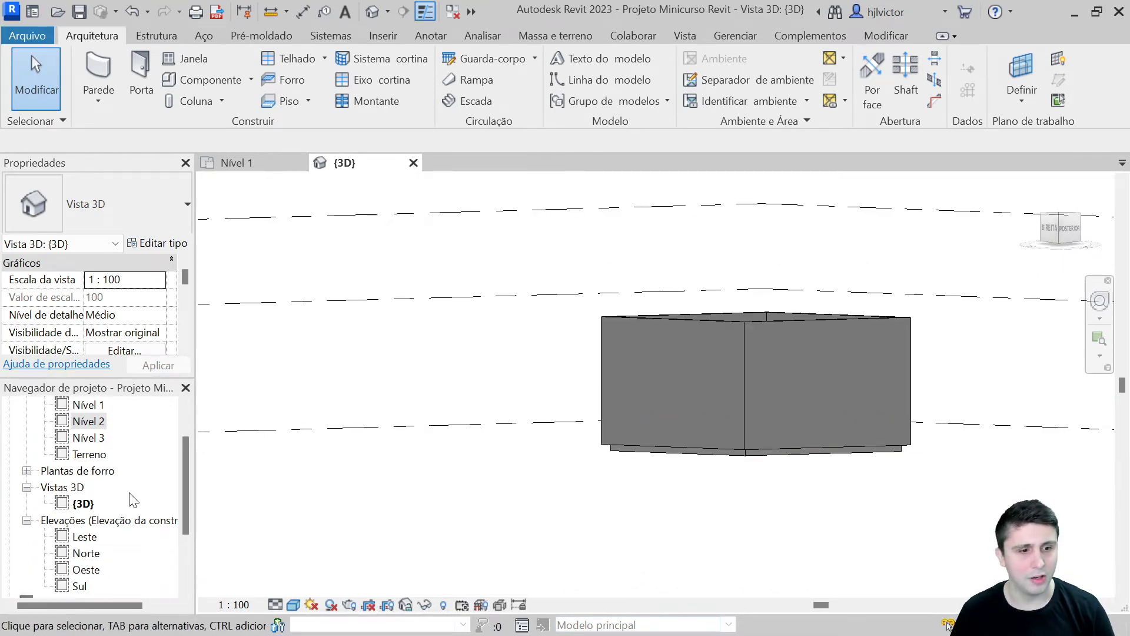
{"action": "scroll", "coordinate": [90, 517], "scroll_direction": "down", "scroll_amount": 2}
Open the Elevações > Sul view from the Project Browser.
{"action": "double_click", "coordinate": [80, 490]}
{"action": "scroll", "coordinate": [705, 457], "scroll_direction": "up", "scroll_amount": 1}
{"action": "scroll", "coordinate": [692, 498], "scroll_direction": "up", "scroll_amount": 3}
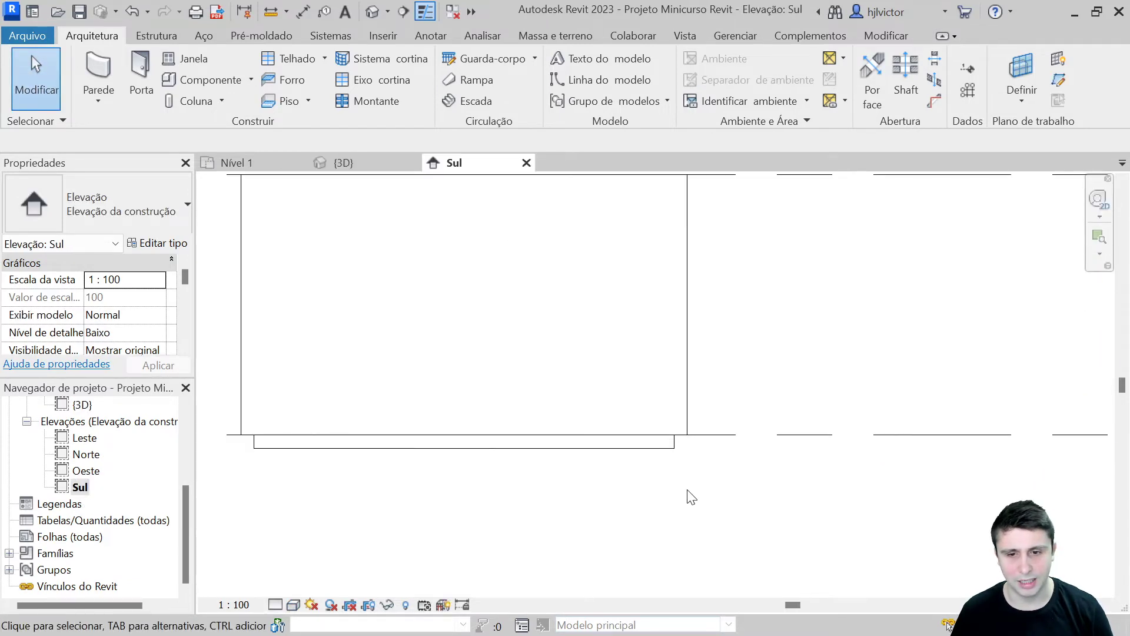
Select the floor slab in the Sul elevation and zoom to check it sits under the walls.
{"action": "left_click", "coordinate": [635, 449]}
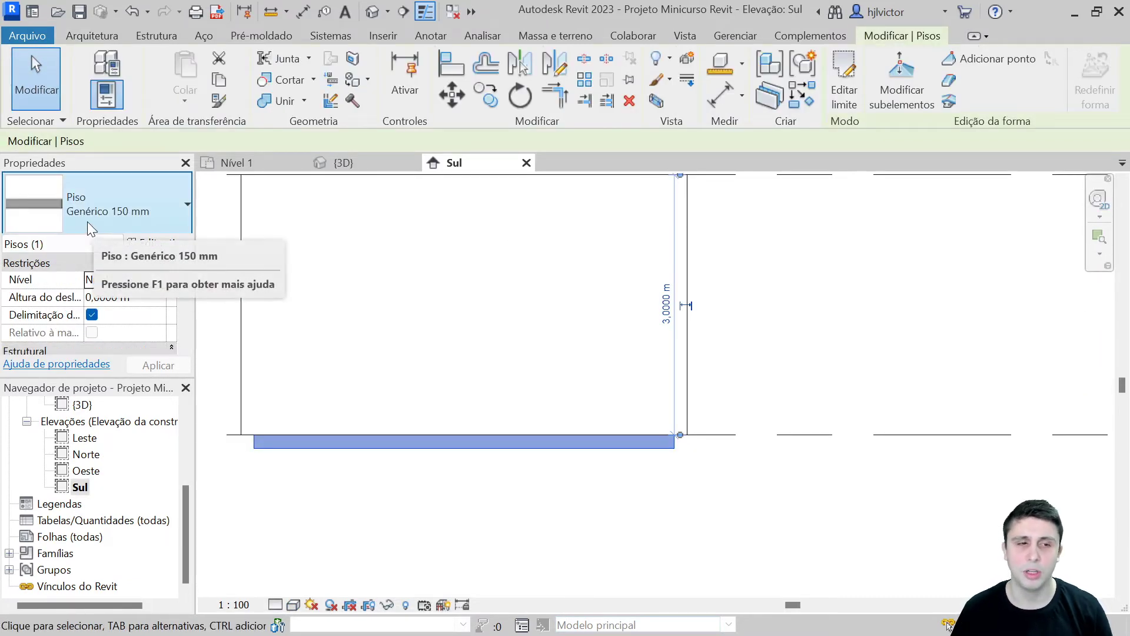
{"action": "scroll", "coordinate": [662, 458], "scroll_direction": "up", "scroll_amount": 1}
{"action": "scroll", "coordinate": [661, 458], "scroll_direction": "down", "scroll_amount": 2}
{"action": "scroll", "coordinate": [610, 434], "scroll_direction": "down", "scroll_amount": 2}
{"action": "scroll", "coordinate": [674, 459], "scroll_direction": "up", "scroll_amount": 2}
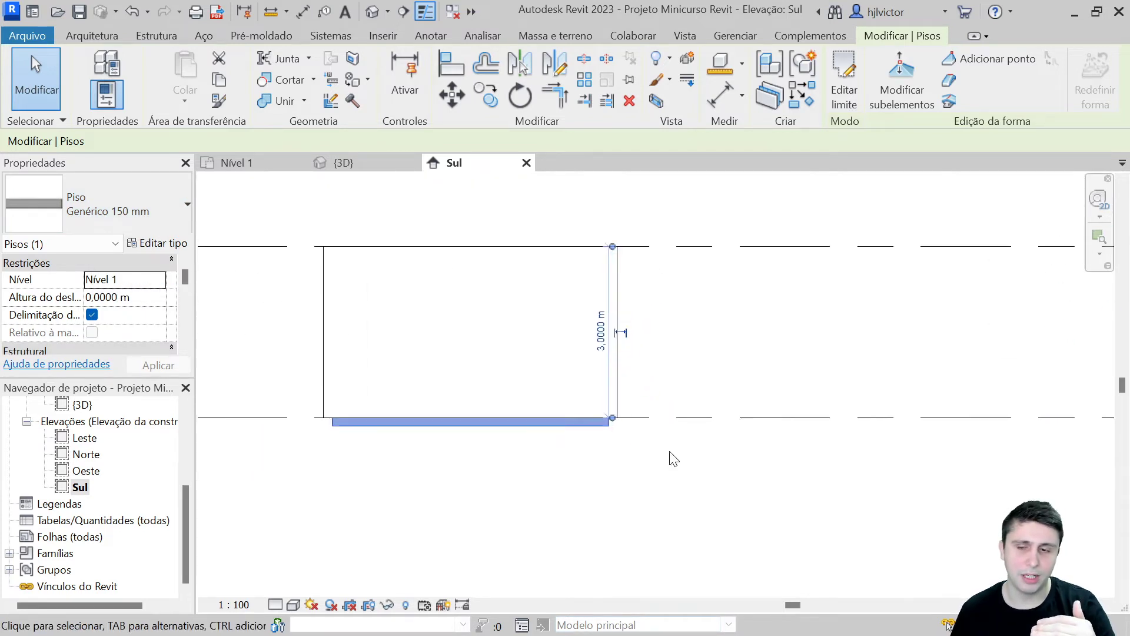
{"action": "scroll", "coordinate": [612, 430], "scroll_direction": "up", "scroll_amount": 2}
{"action": "scroll", "coordinate": [556, 399], "scroll_direction": "up", "scroll_amount": 1}
{"action": "scroll", "coordinate": [559, 404], "scroll_direction": "up", "scroll_amount": 1}
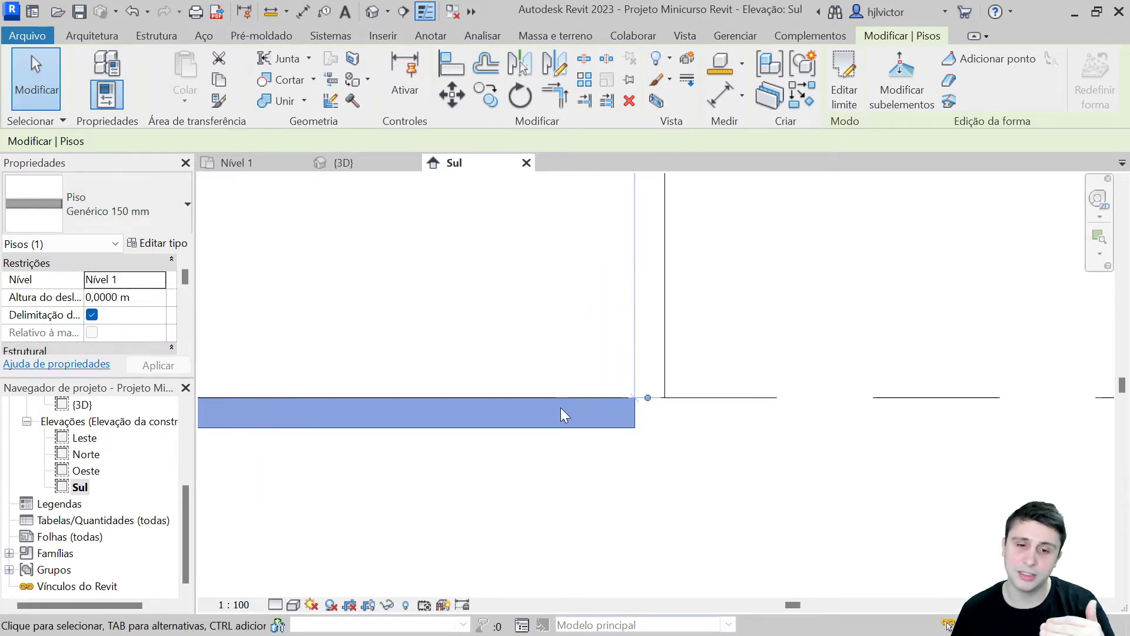
{"action": "scroll", "coordinate": [721, 456], "scroll_direction": "down", "scroll_amount": 1}
{"action": "scroll", "coordinate": [723, 457], "scroll_direction": "down", "scroll_amount": 3}
Clear the selection and return to the Nível 1 floor plan.
{"action": "key", "text": "Escape"}
{"action": "scroll", "coordinate": [681, 422], "scroll_direction": "up", "scroll_amount": 3}
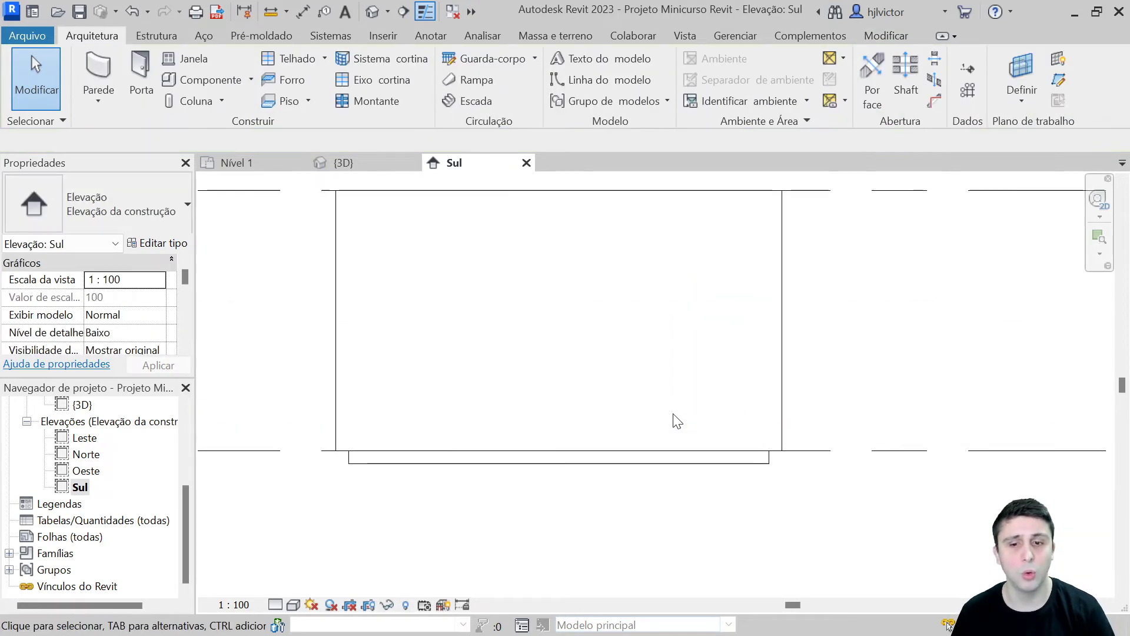
{"action": "left_click", "coordinate": [247, 165]}
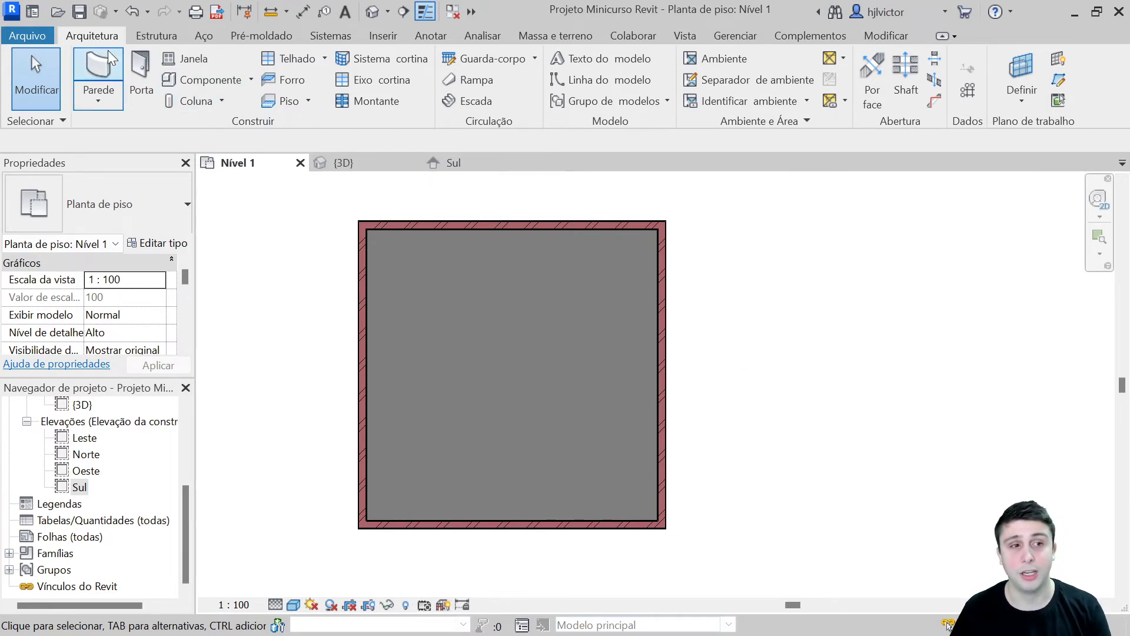
Place an M_Folha única 0813 x 2134mm door in the bottom wall near the left corner, hinge flipped.
{"action": "left_click", "coordinate": [143, 82]}
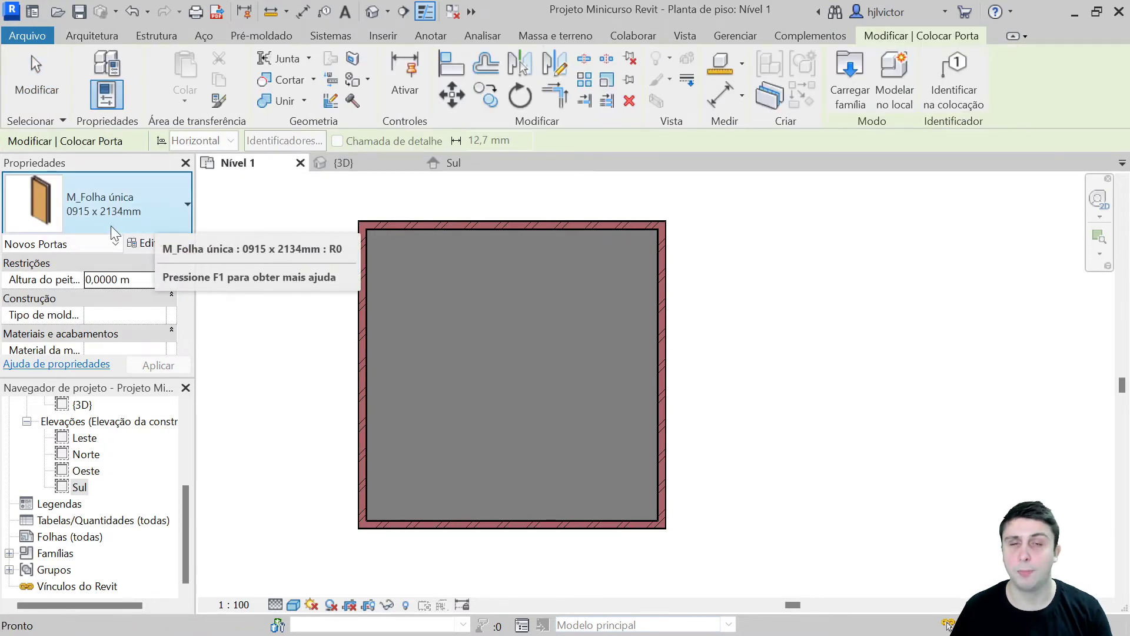
{"action": "left_click", "coordinate": [136, 221]}
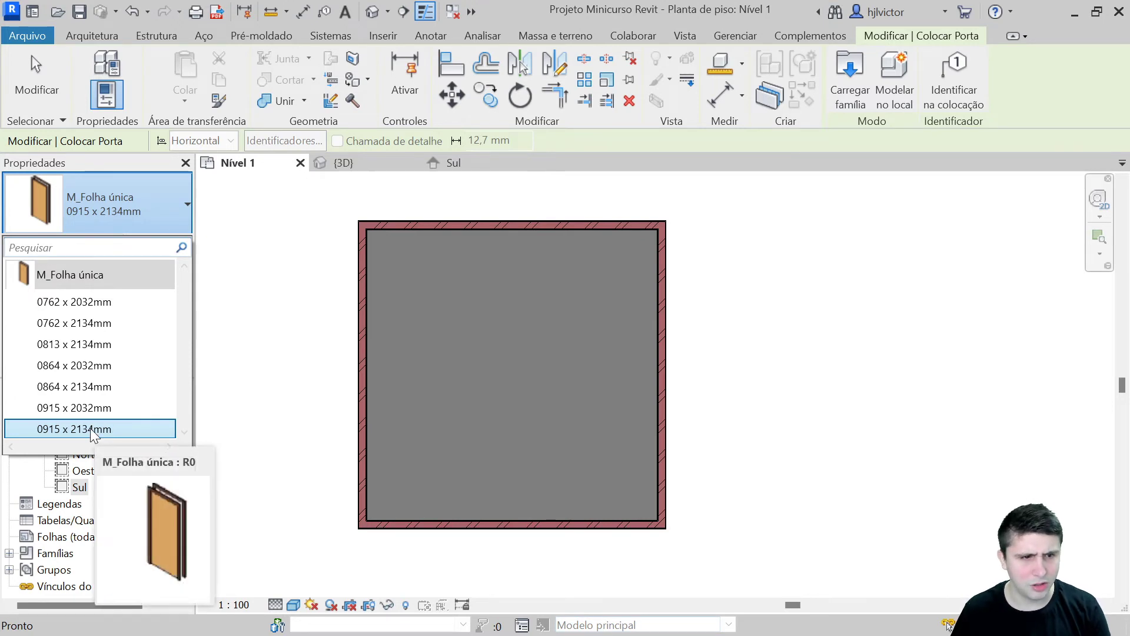
{"action": "left_click", "coordinate": [71, 347]}
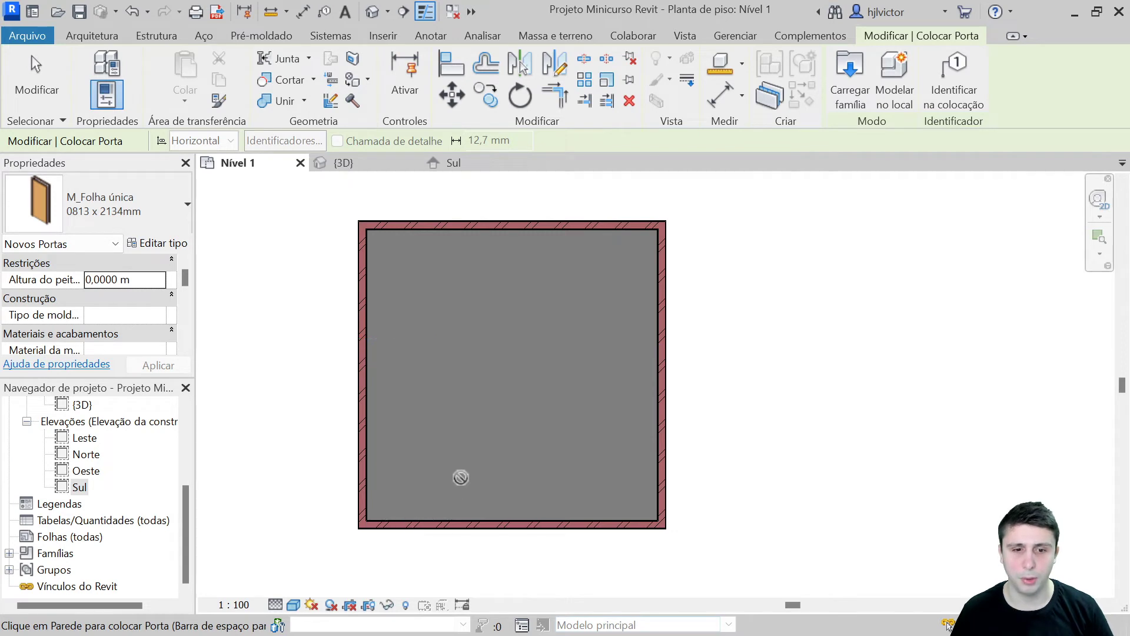
{"action": "scroll", "coordinate": [457, 484], "scroll_direction": "up", "scroll_amount": 2}
{"action": "scroll", "coordinate": [480, 465], "scroll_direction": "up", "scroll_amount": 2}
{"action": "scroll", "coordinate": [482, 345], "scroll_direction": "up", "scroll_amount": 2}
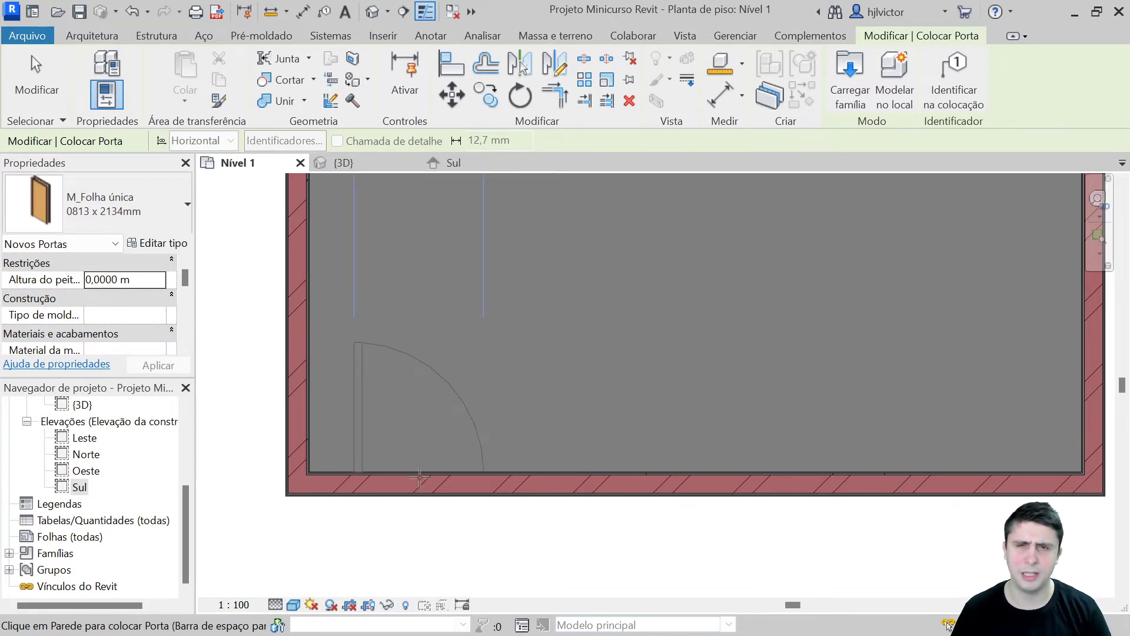
{"action": "key", "text": "space"}
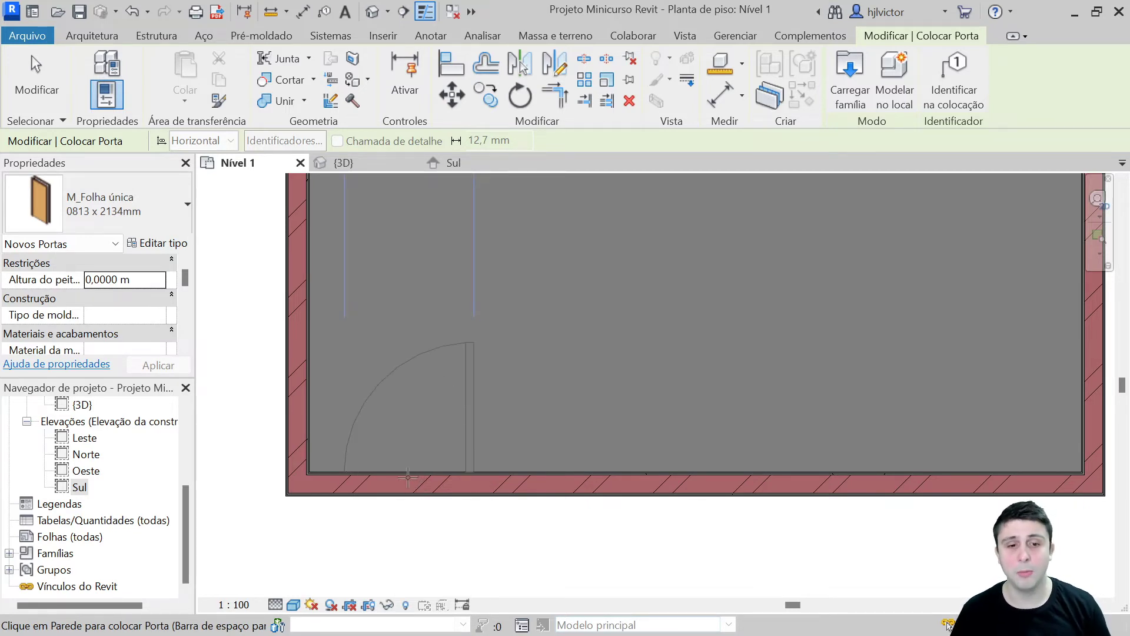
{"action": "key", "text": "space"}
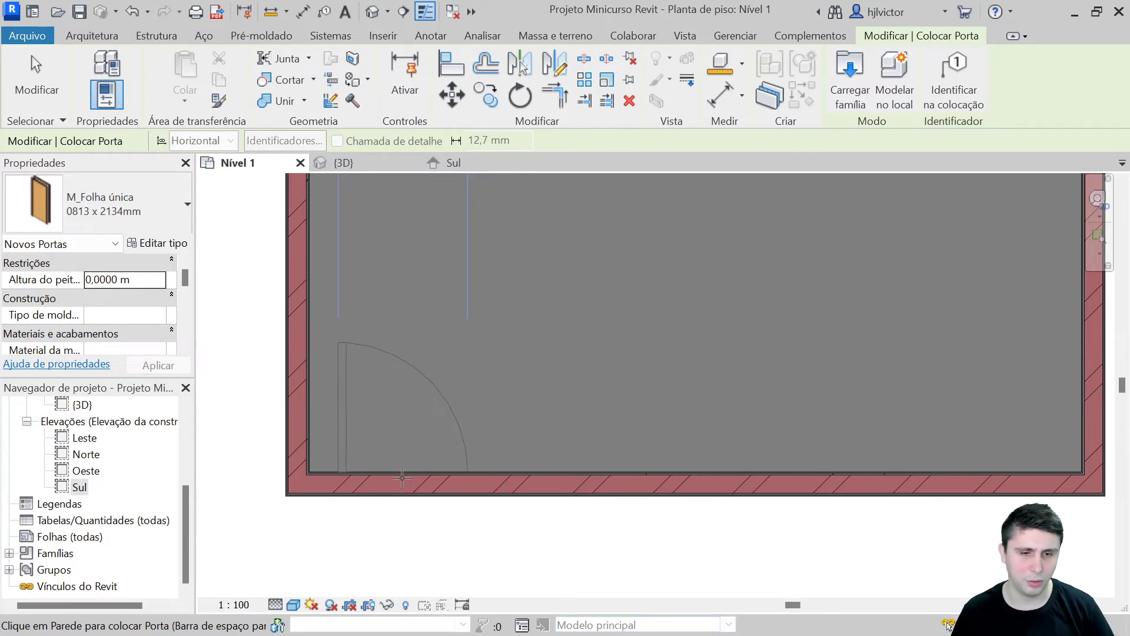
{"action": "left_click", "coordinate": [402, 478]}
{"action": "scroll", "coordinate": [499, 468], "scroll_direction": "down", "scroll_amount": 2}
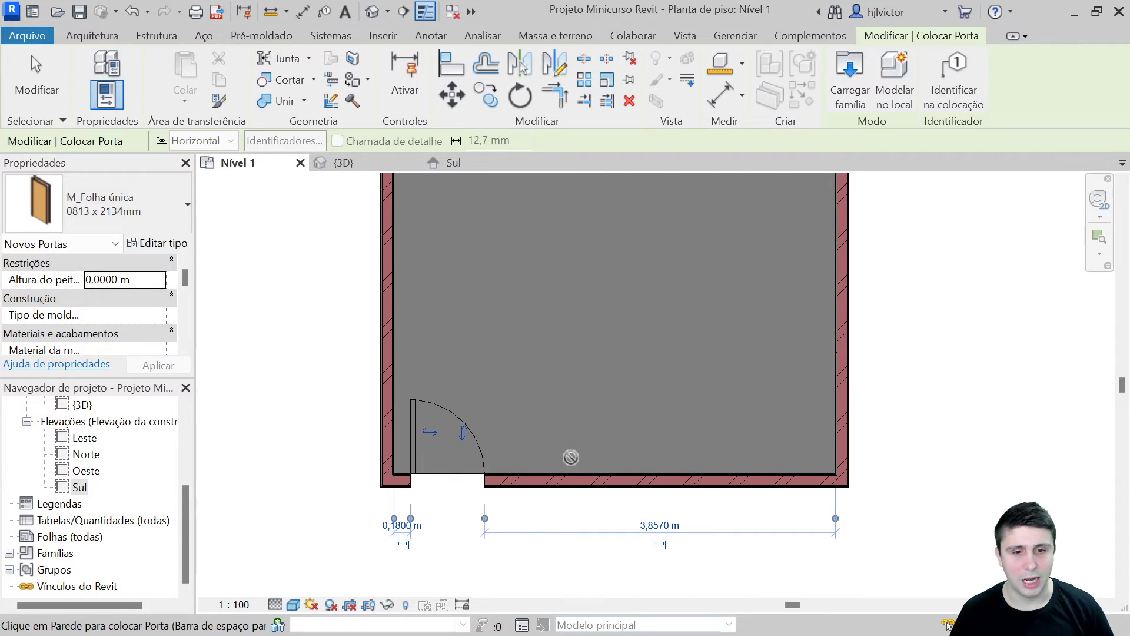
{"action": "key", "text": "Escape"}
{"action": "key", "text": "Escape"}
Change the door's distance from the left wall from 0,1800 m to 0,1000 m.
{"action": "scroll", "coordinate": [554, 491], "scroll_direction": "down", "scroll_amount": 1}
{"action": "scroll", "coordinate": [553, 446], "scroll_direction": "up", "scroll_amount": 1}
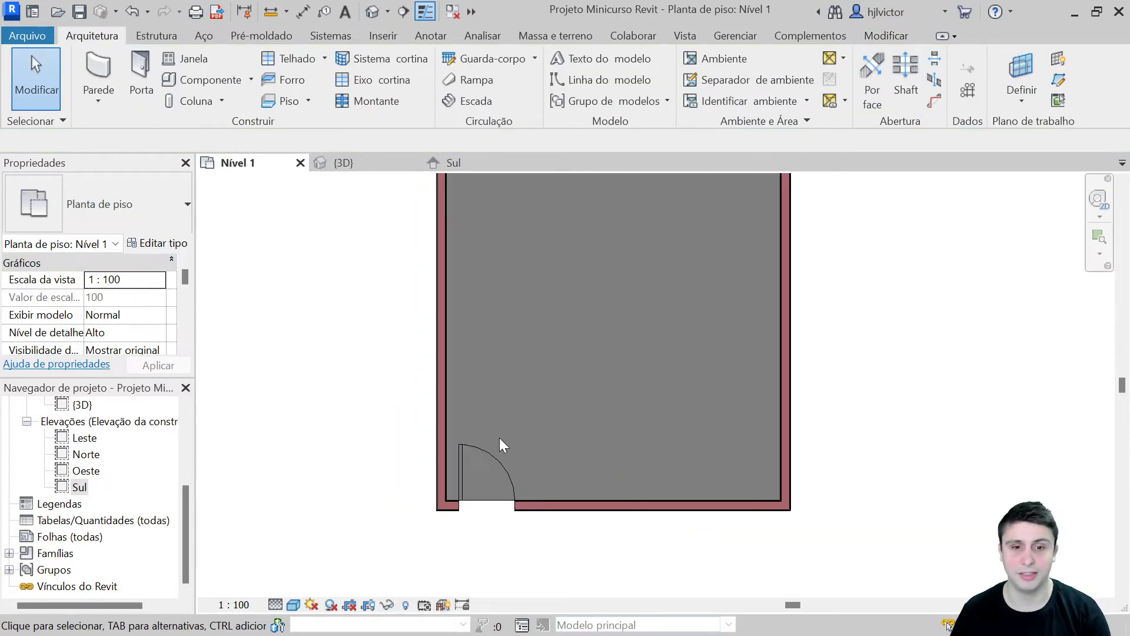
{"action": "left_click", "coordinate": [481, 456]}
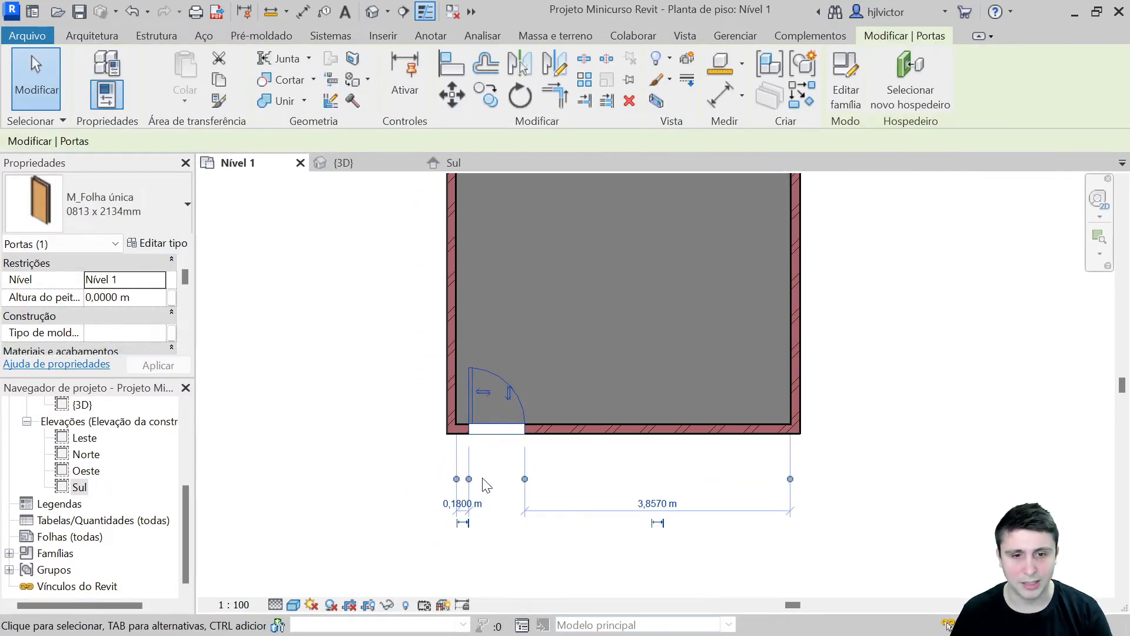
{"action": "scroll", "coordinate": [451, 512], "scroll_direction": "up", "scroll_amount": 3}
{"action": "left_click", "coordinate": [454, 539]}
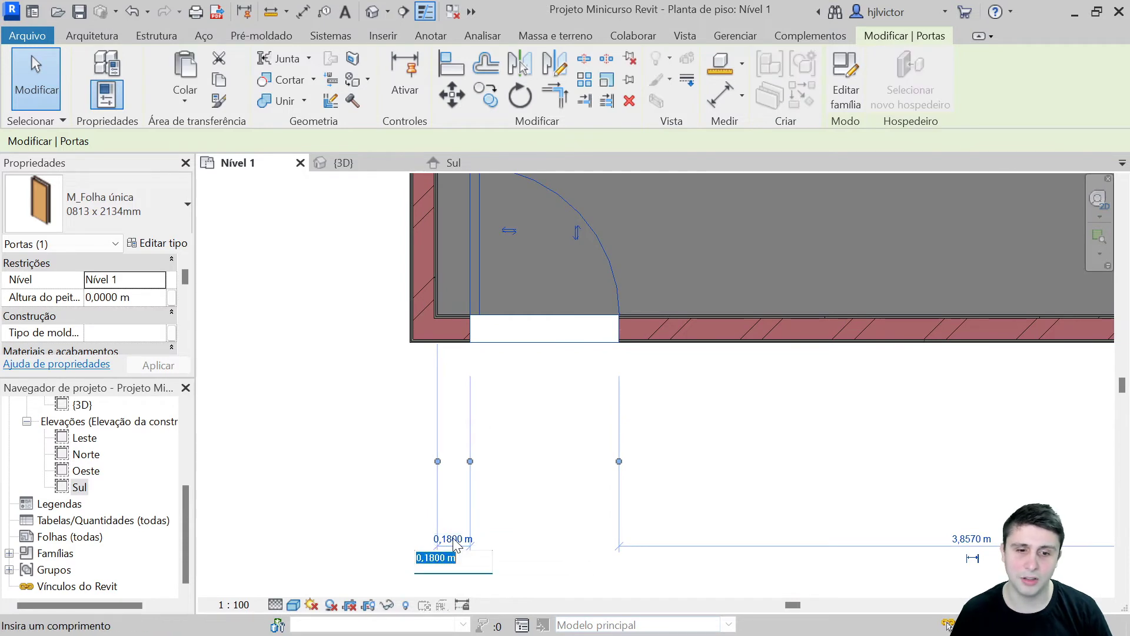
{"action": "type", "text": "0,1"}
{"action": "key", "text": "Return"}
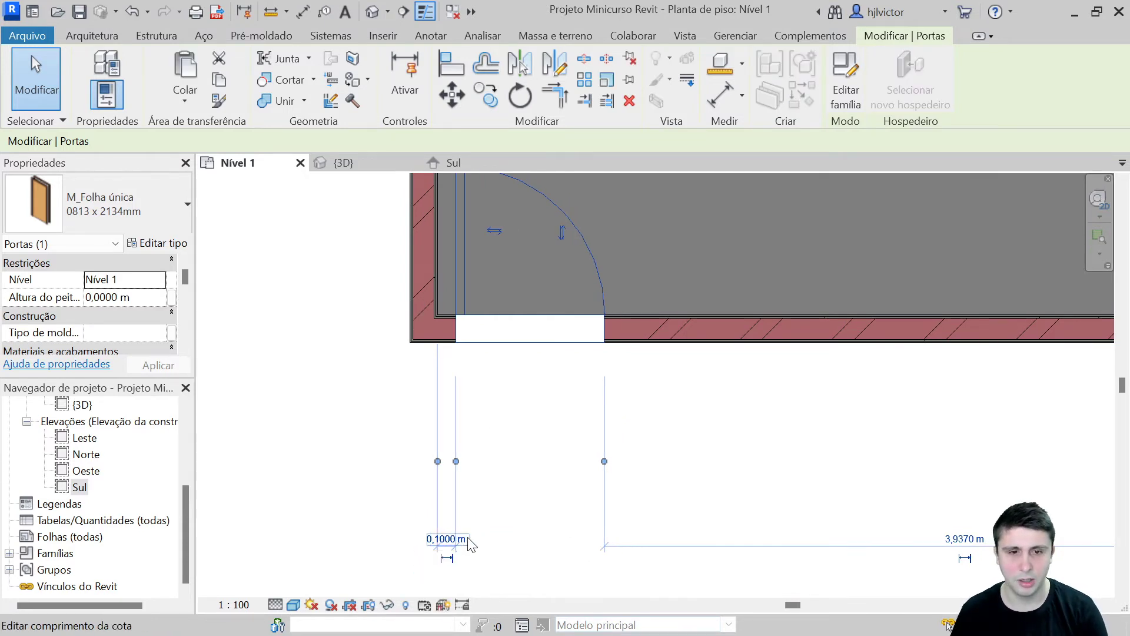
{"action": "scroll", "coordinate": [542, 490], "scroll_direction": "down", "scroll_amount": 2}
{"action": "scroll", "coordinate": [542, 490], "scroll_direction": "down", "scroll_amount": 1}
{"action": "left_click", "coordinate": [383, 398]}
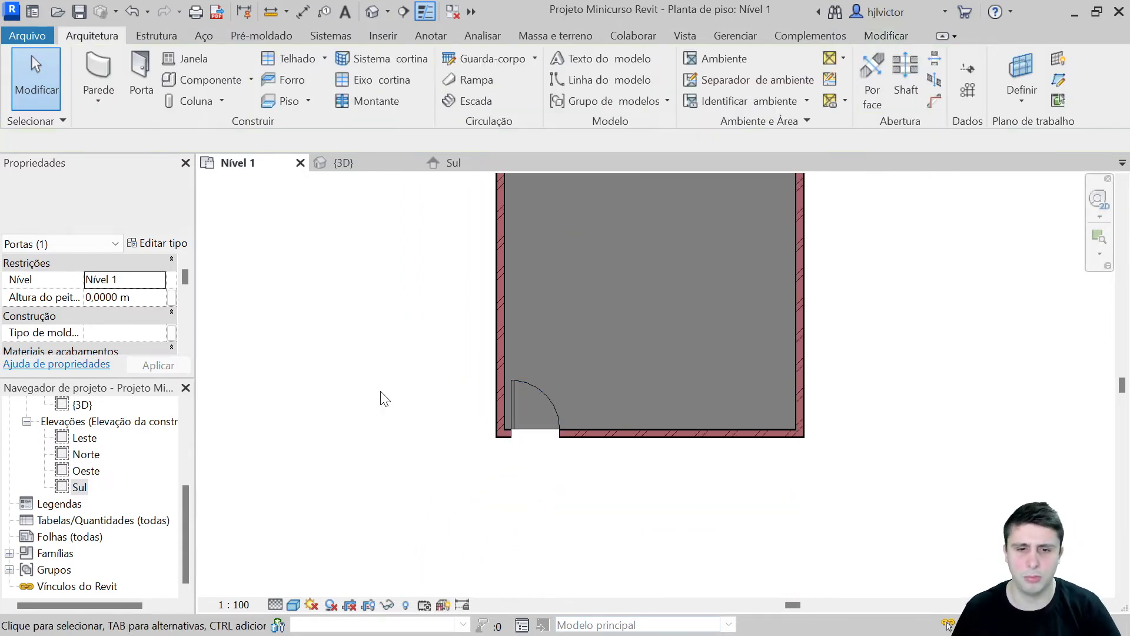
Inspect the placed door in the 3D view by orbiting around the room.
{"action": "middle_click_drag", "start_coordinate": [345, 479], "coordinate": [292, 535]}
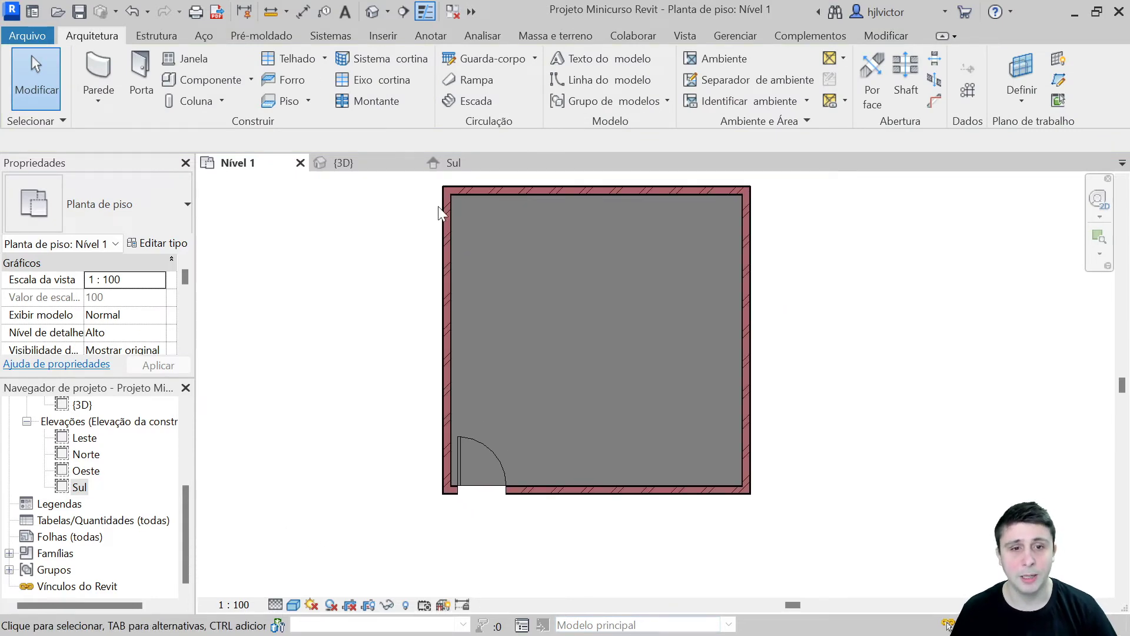
{"action": "left_click", "coordinate": [363, 168]}
{"action": "mouse_move", "coordinate": [643, 380]}
{"action": "middle_mouse_down", "text": "shift"}
{"action": "mouse_move", "coordinate": [772, 418]}
{"action": "mouse_move", "coordinate": [788, 515]}
{"action": "mouse_move", "coordinate": [981, 465]}
{"action": "mouse_move", "coordinate": [614, 499]}
{"action": "mouse_move", "coordinate": [651, 454]}
{"action": "mouse_move", "coordinate": [471, 338]}
{"action": "middle_mouse_up", "text": "shift"}
{"action": "scroll", "coordinate": [523, 355], "scroll_direction": "up", "scroll_amount": 3}
{"action": "mouse_move", "coordinate": [732, 427]}
{"action": "middle_mouse_down", "text": "shift"}
{"action": "mouse_move", "coordinate": [732, 467]}
{"action": "mouse_move", "coordinate": [676, 426]}
{"action": "mouse_move", "coordinate": [679, 350]}
{"action": "middle_mouse_up", "text": "shift"}
{"action": "mouse_move", "coordinate": [763, 323]}
{"action": "middle_mouse_down", "text": "shift"}
{"action": "mouse_move", "coordinate": [857, 387]}
{"action": "mouse_move", "coordinate": [822, 337]}
{"action": "middle_mouse_up", "text": "shift"}
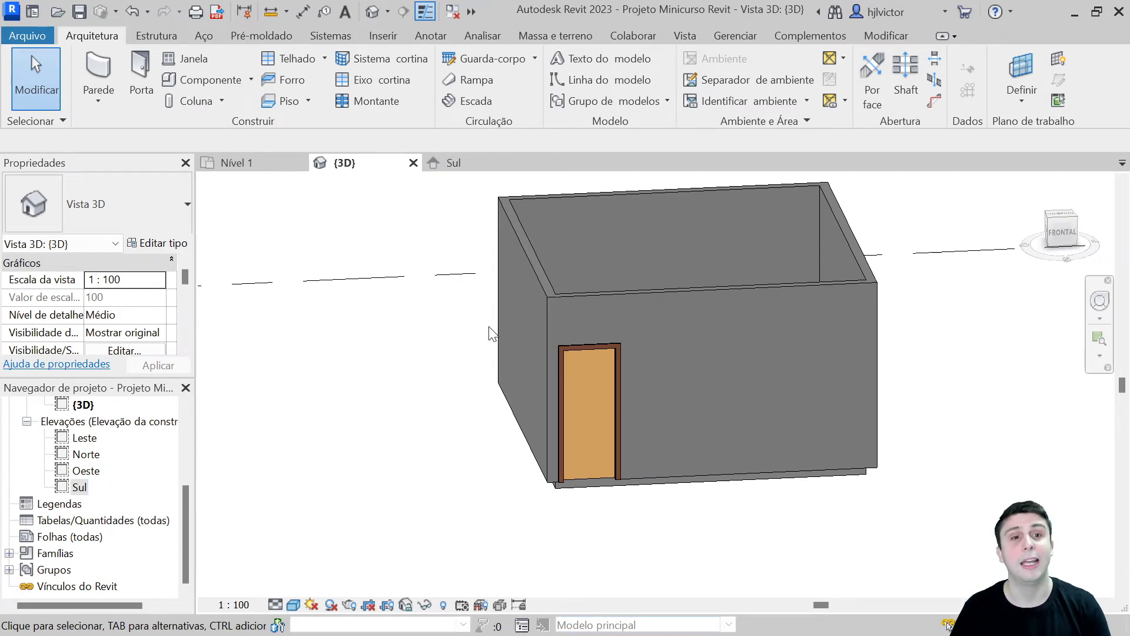
{"action": "left_click", "coordinate": [390, 33]}
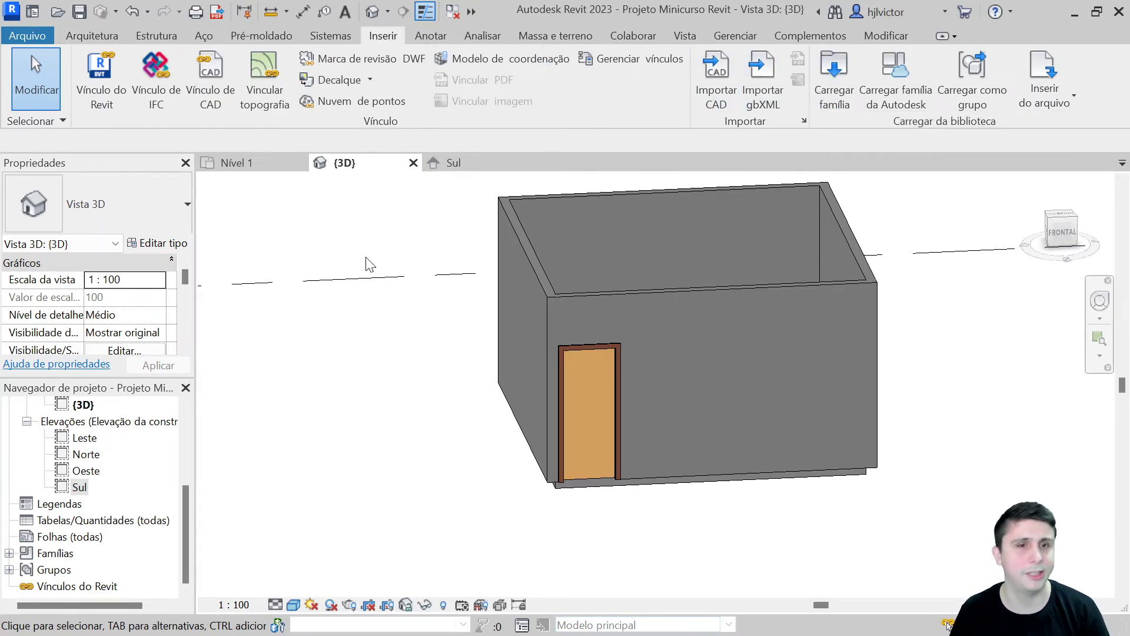
Back on the Nível 1 plan, keep the door at 0813 x 2134mm and recentre the room.
{"action": "left_click", "coordinate": [236, 163]}
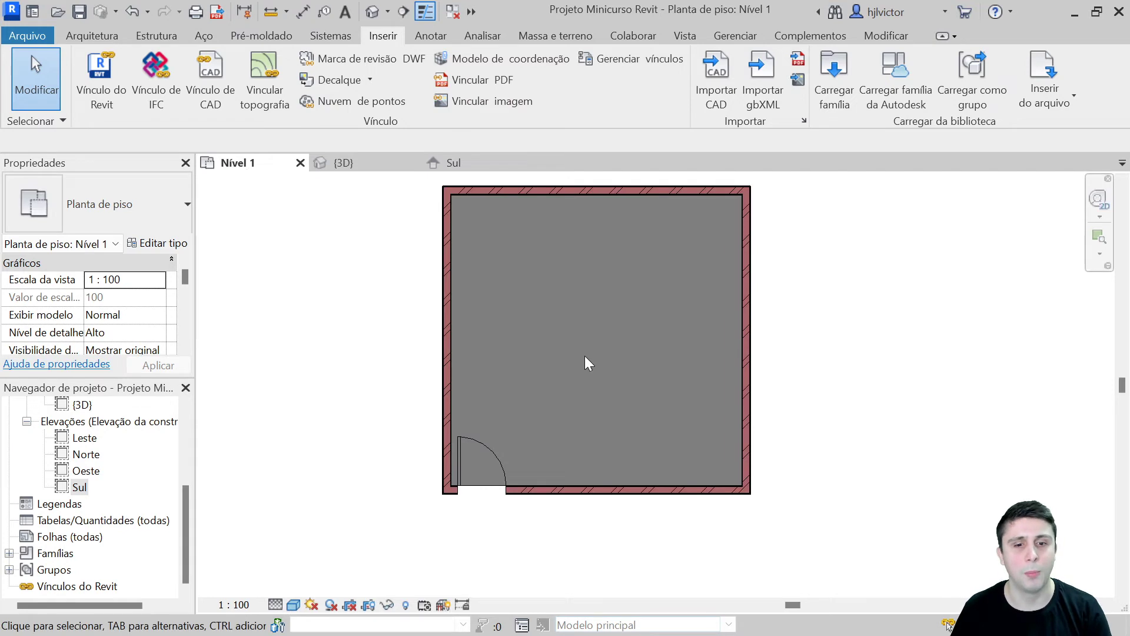
{"action": "scroll", "coordinate": [547, 407], "scroll_direction": "up", "scroll_amount": 2}
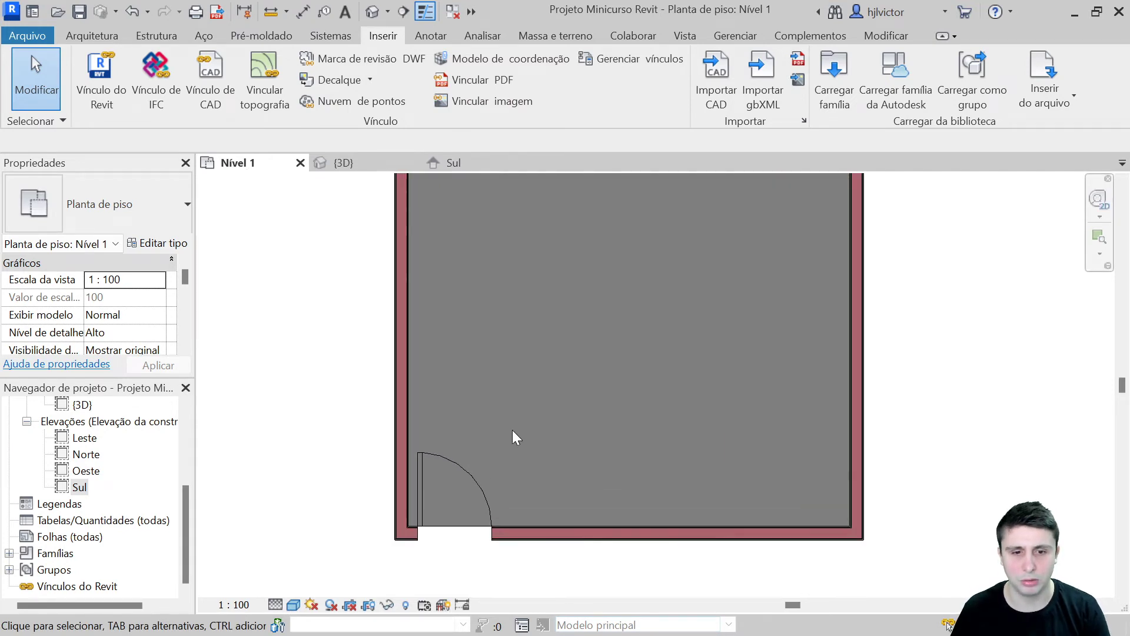
{"action": "left_click", "coordinate": [458, 463]}
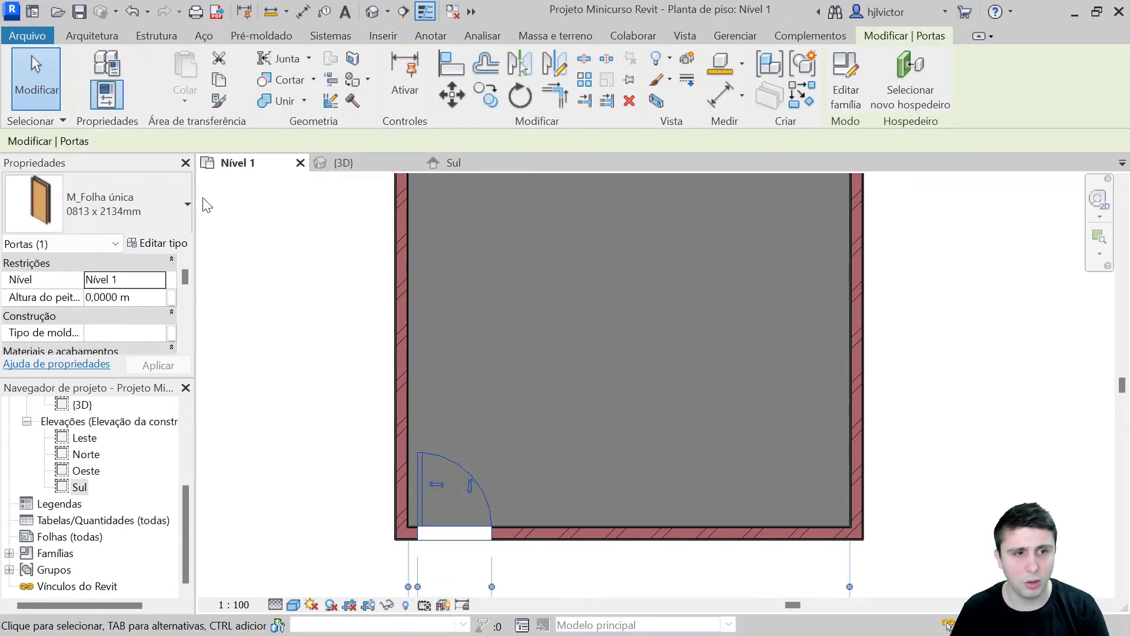
{"action": "left_click", "coordinate": [150, 189]}
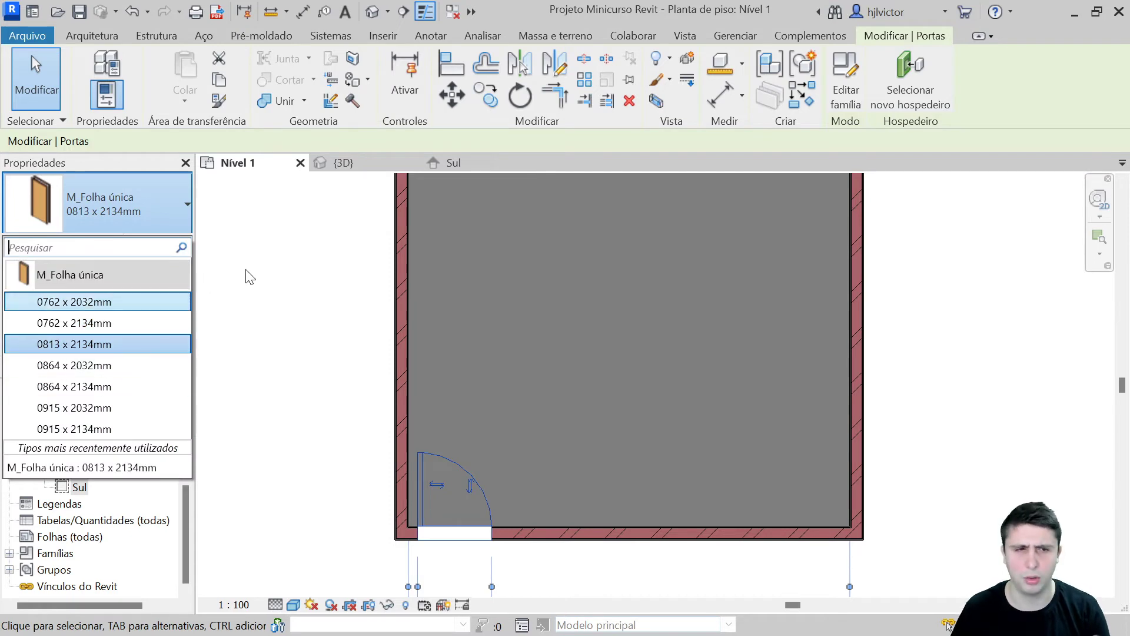
{"action": "left_click", "coordinate": [259, 275]}
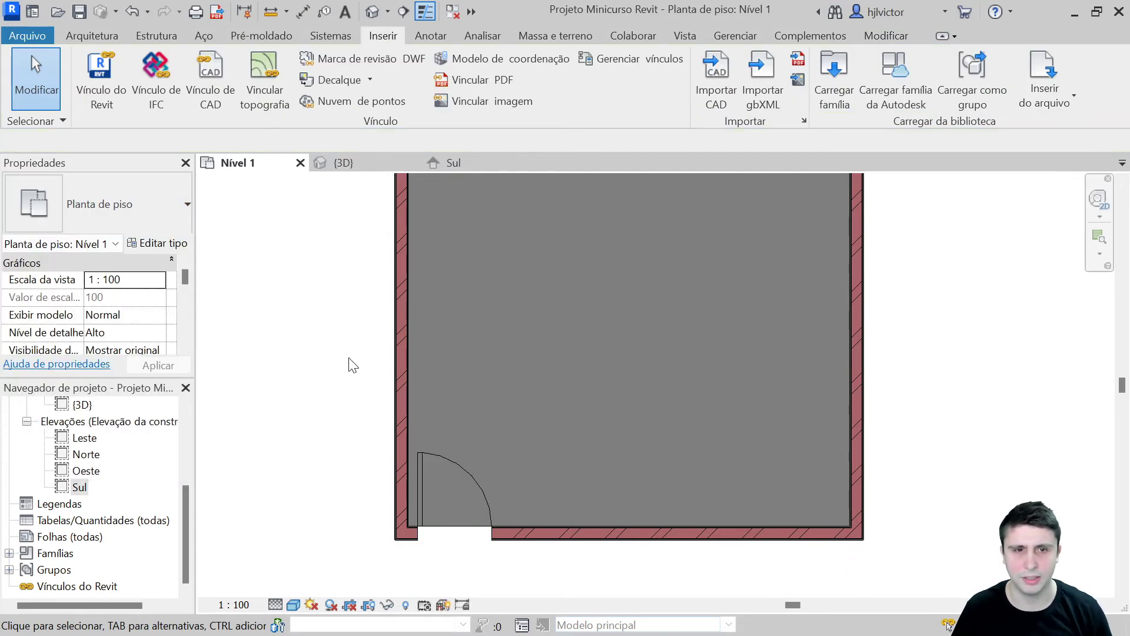
{"action": "scroll", "coordinate": [348, 359], "scroll_direction": "down", "scroll_amount": 2}
{"action": "middle_click_drag", "start_coordinate": [338, 352], "coordinate": [343, 372]}
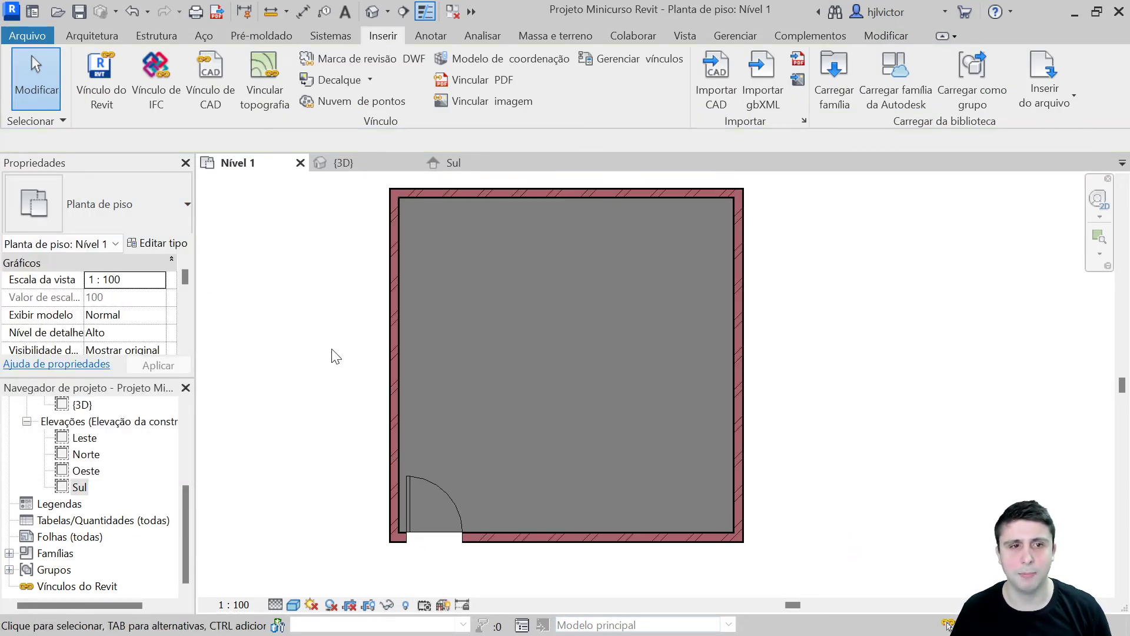
{"action": "left_click", "coordinate": [106, 37]}
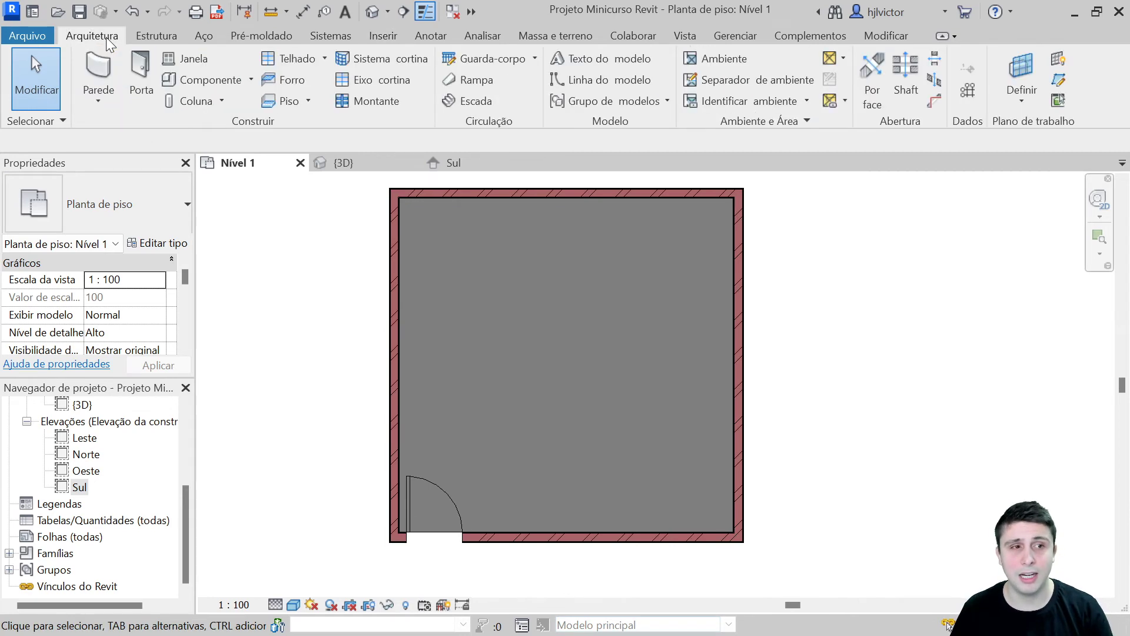
Place an M_Fixo 0610 x 0610mm fixed window in the room's top wall.
{"action": "left_click", "coordinate": [185, 62]}
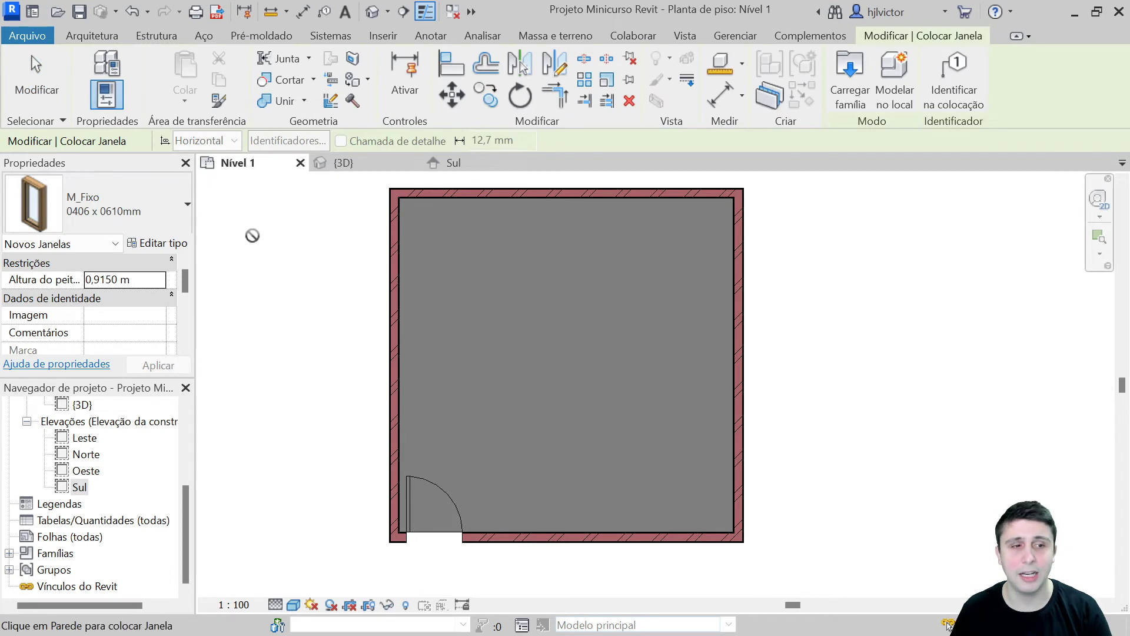
{"action": "left_click", "coordinate": [154, 220]}
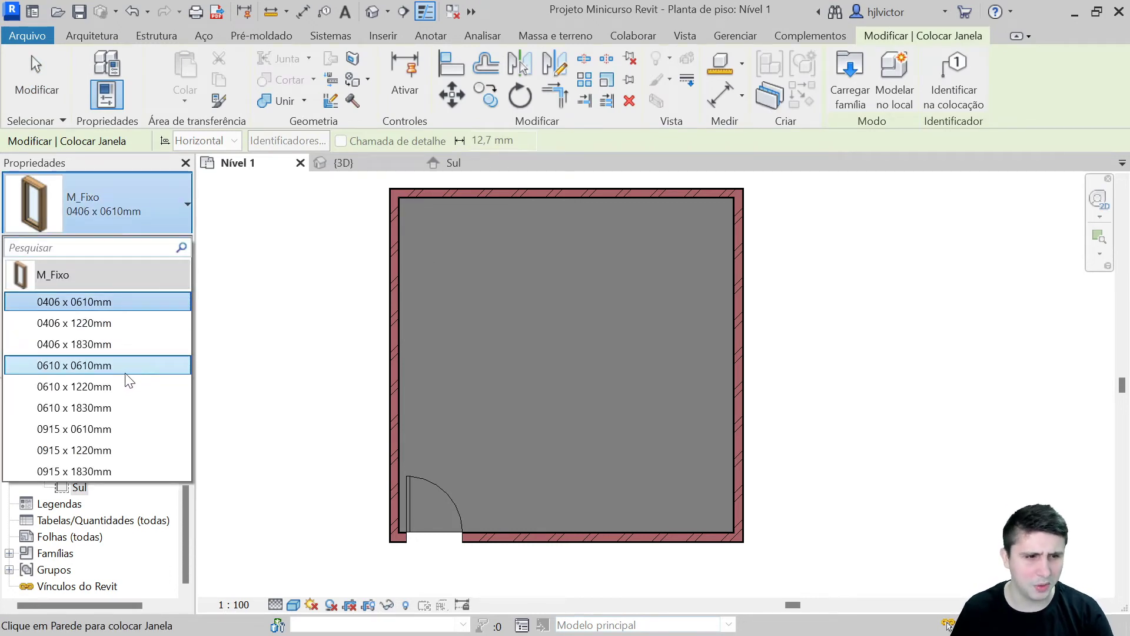
{"action": "left_click", "coordinate": [107, 366]}
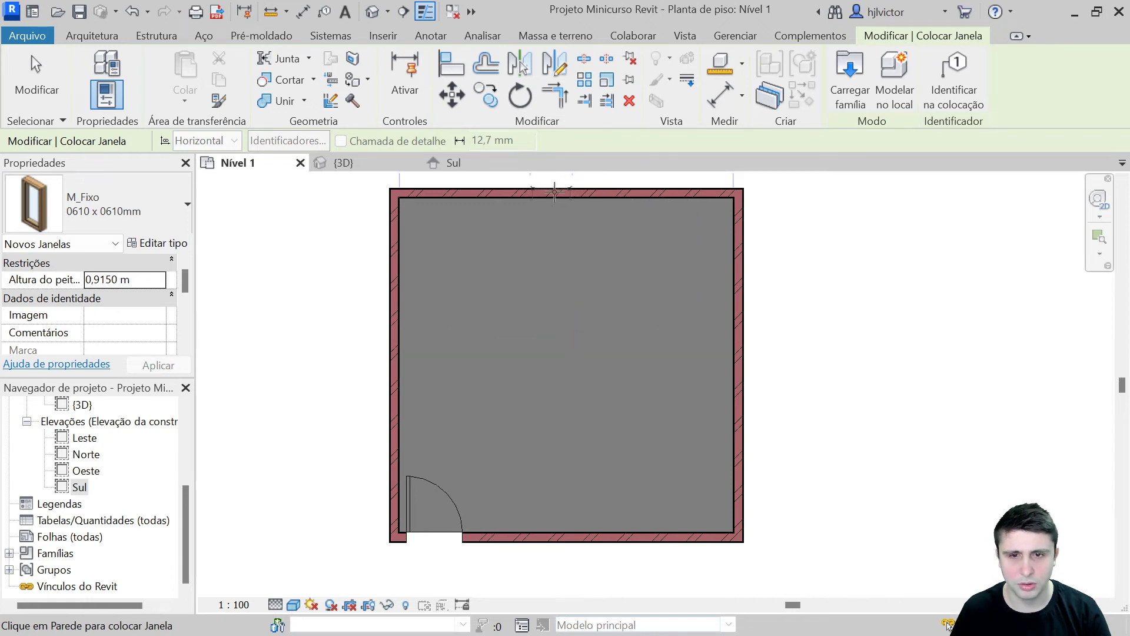
{"action": "left_click", "coordinate": [558, 193]}
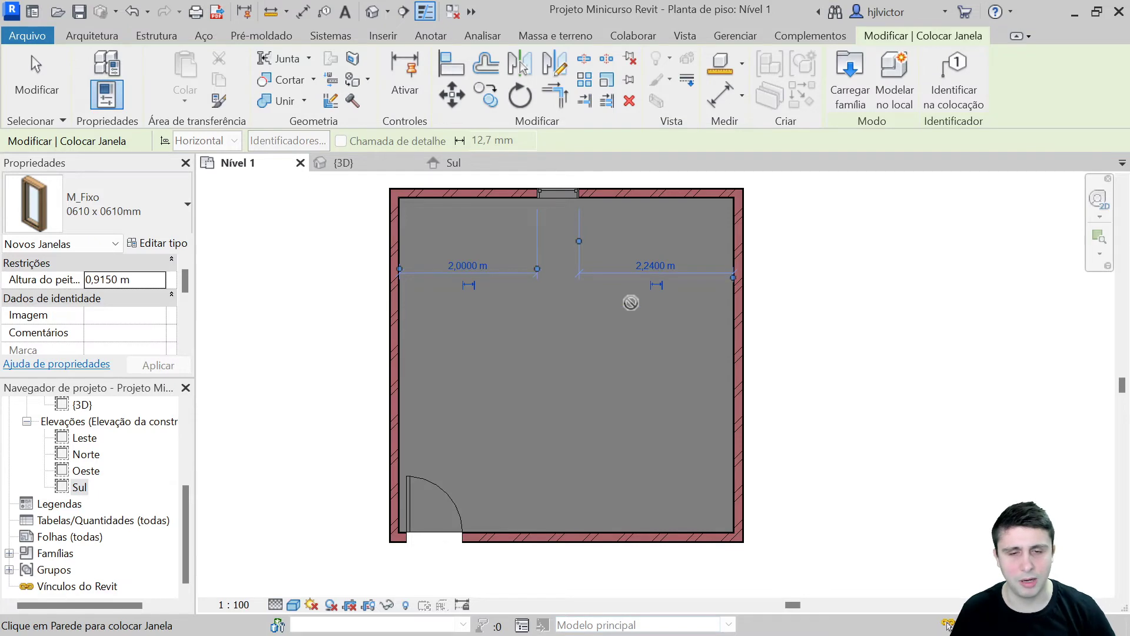
{"action": "key", "text": "Escape"}
{"action": "key", "text": "Escape"}
{"action": "left_click", "coordinate": [360, 164]}
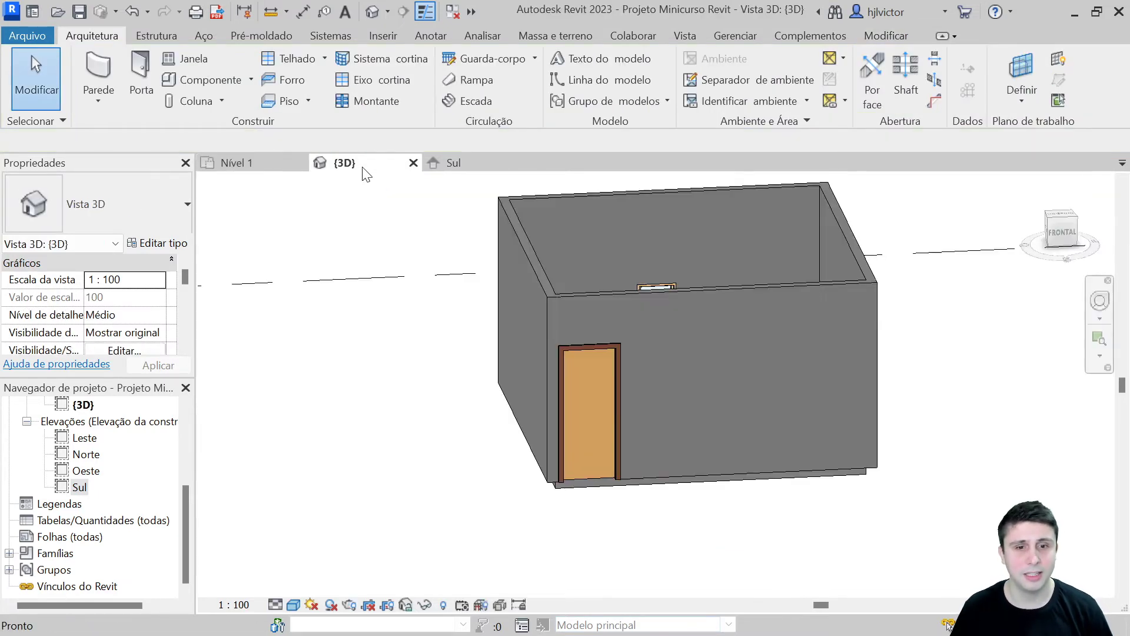
In 3D, select the window and set its sill height to 1,5 m.
{"action": "middle_click_drag", "start_coordinate": [418, 328], "coordinate": [863, 440], "text": "shift"}
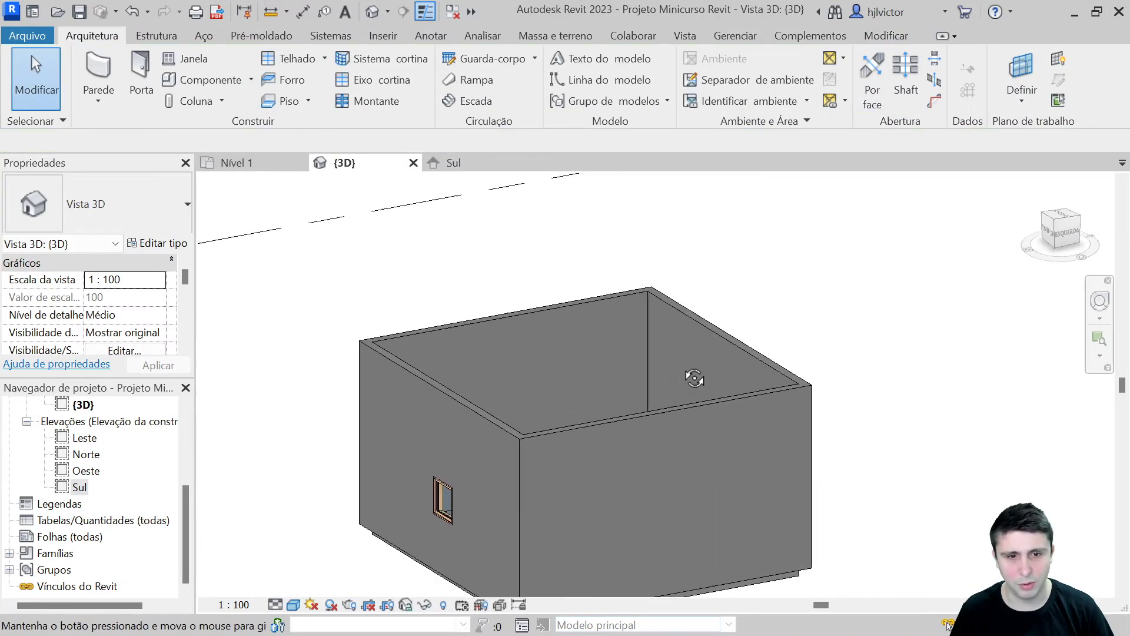
{"action": "scroll", "coordinate": [839, 500], "scroll_direction": "up", "scroll_amount": 2}
{"action": "scroll", "coordinate": [871, 418], "scroll_direction": "up", "scroll_amount": 1}
{"action": "scroll", "coordinate": [682, 432], "scroll_direction": "up", "scroll_amount": 4}
{"action": "left_click", "coordinate": [613, 308]}
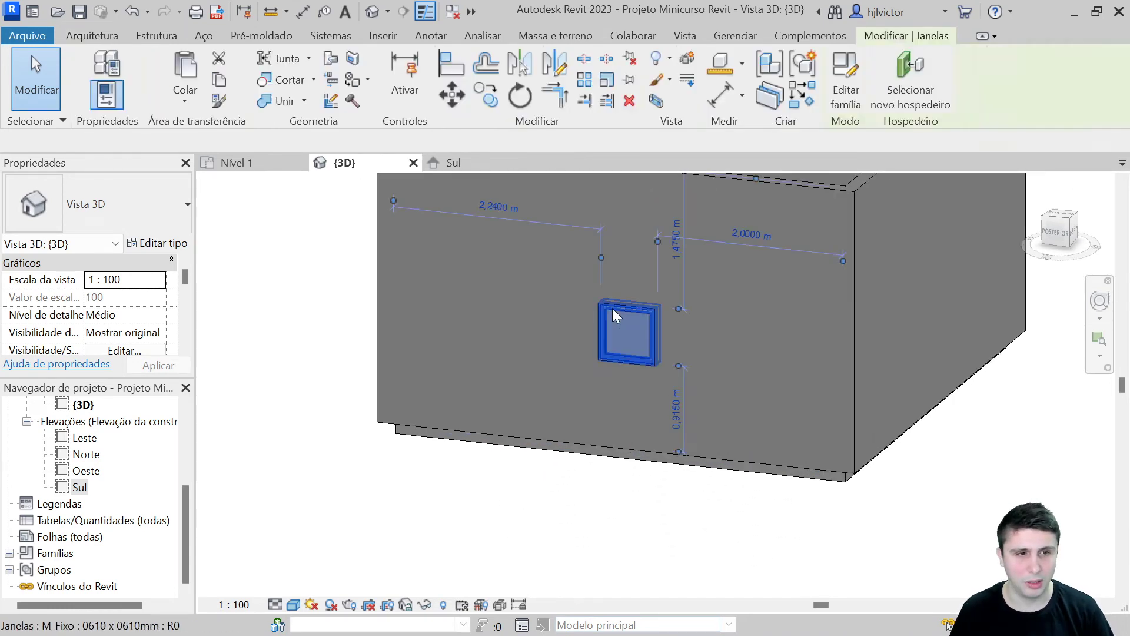
{"action": "left_click", "coordinate": [134, 302]}
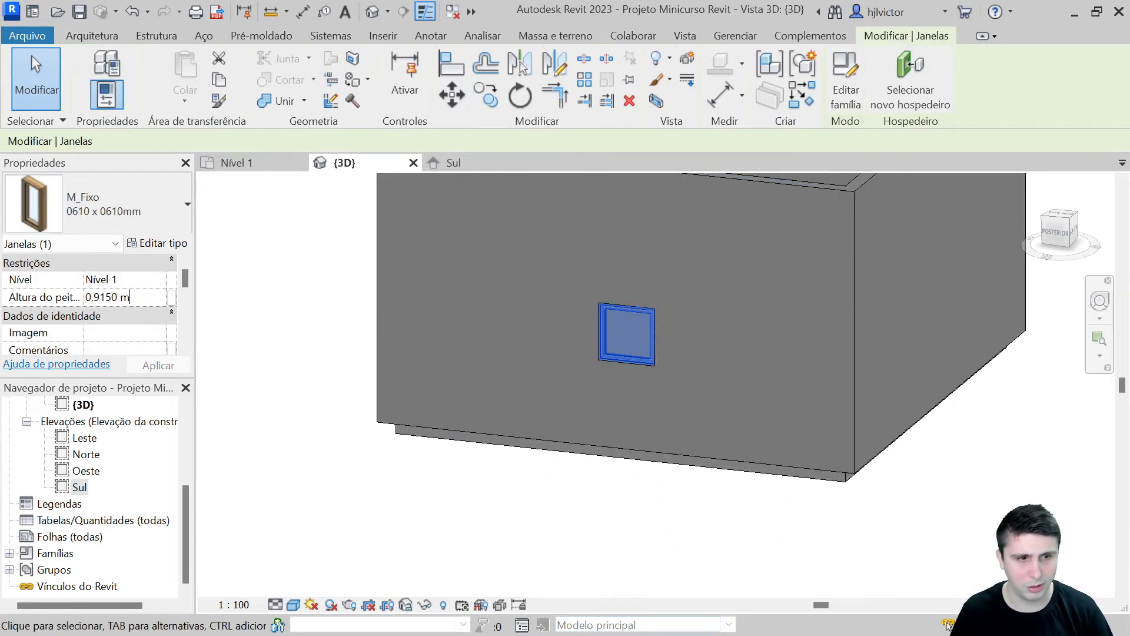
{"action": "left_click_drag", "start_coordinate": [134, 297], "coordinate": [26, 301]}
{"action": "type", "text": "1,5"}
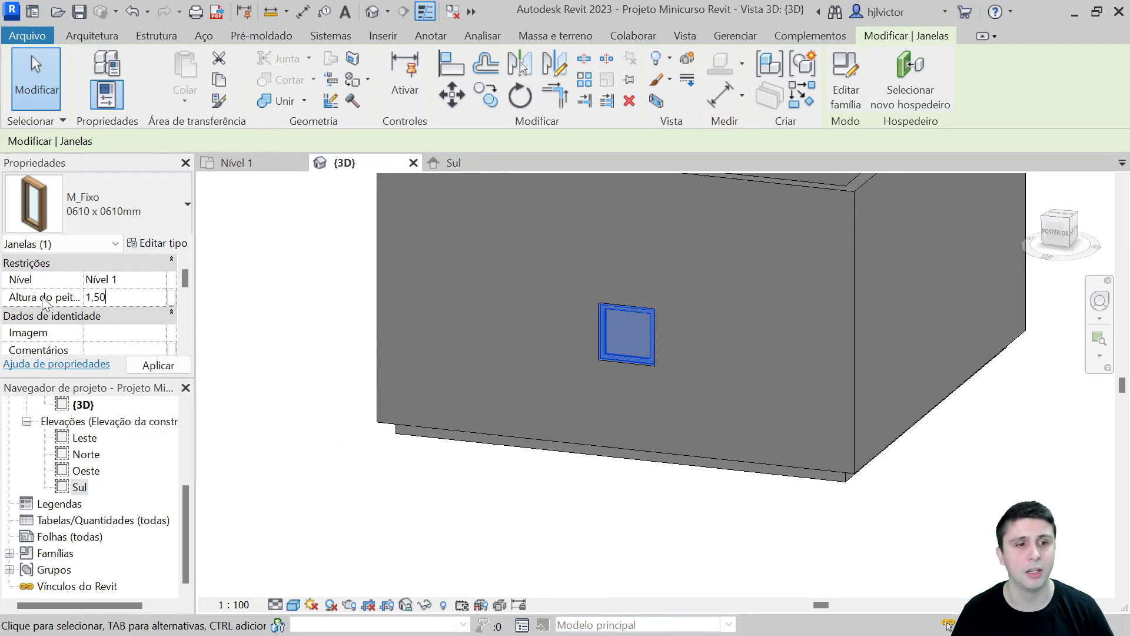
{"action": "left_click", "coordinate": [144, 365]}
Raise the window's sill height to 1,8 m and view the result in 3D.
{"action": "scroll", "coordinate": [392, 481], "scroll_direction": "down", "scroll_amount": 2}
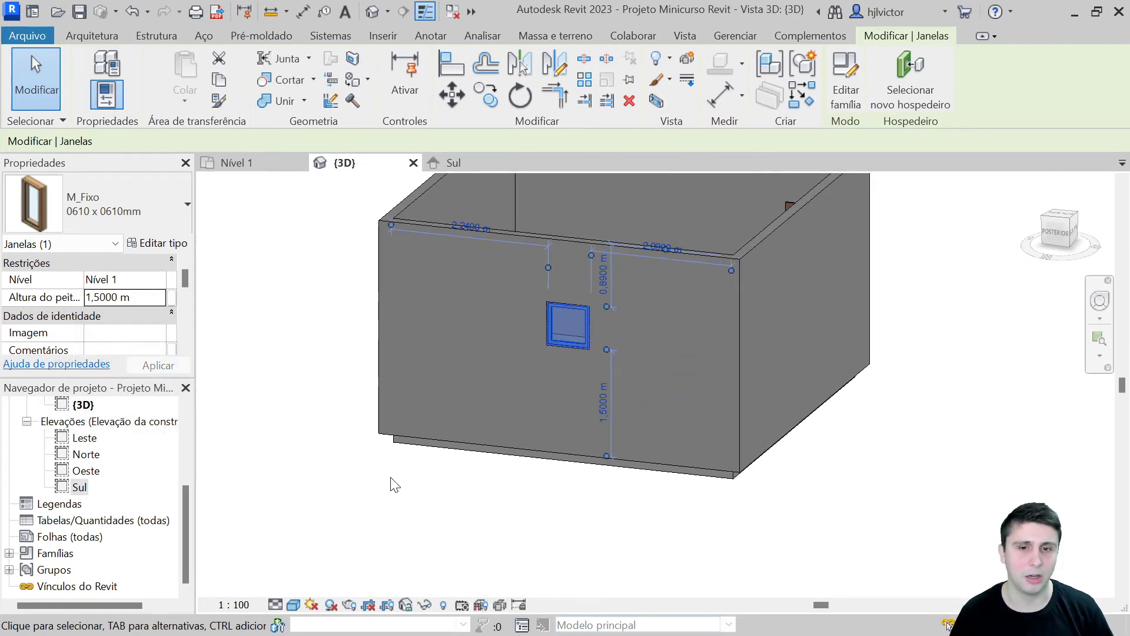
{"action": "left_click", "coordinate": [149, 299]}
{"action": "type", "text": "1,8"}
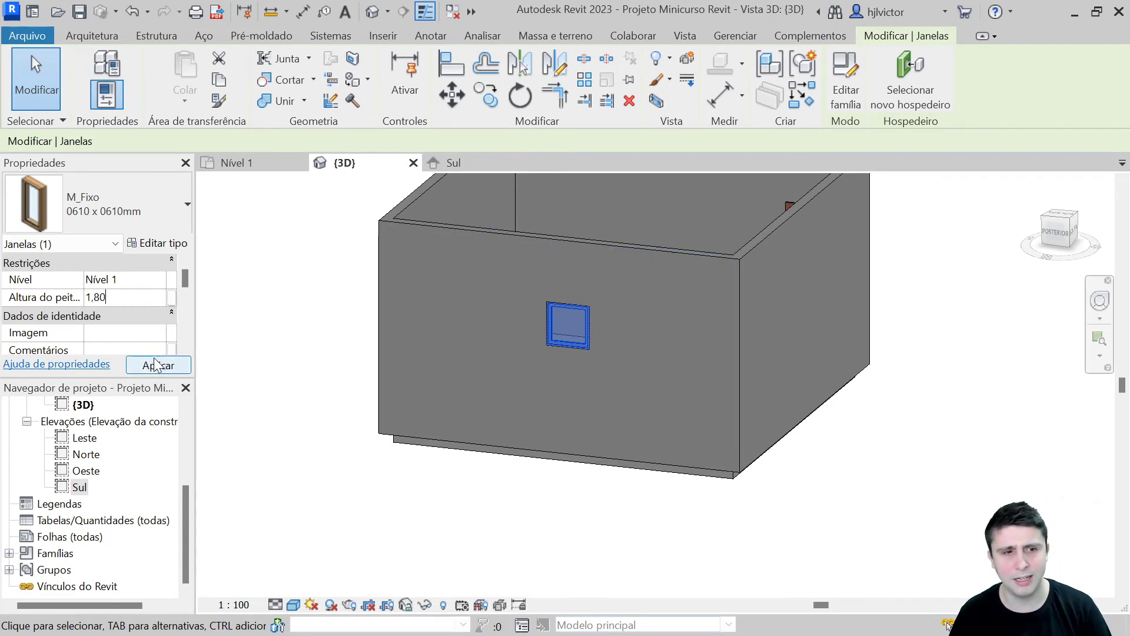
{"action": "left_click", "coordinate": [157, 365]}
{"action": "left_click", "coordinate": [288, 352]}
{"action": "scroll", "coordinate": [500, 359], "scroll_direction": "down", "scroll_amount": 3}
{"action": "mouse_move", "coordinate": [500, 359]}
{"action": "middle_mouse_down", "text": "shift"}
{"action": "mouse_move", "coordinate": [821, 386]}
{"action": "mouse_move", "coordinate": [620, 355]}
{"action": "middle_mouse_up", "text": "shift"}
{"action": "scroll", "coordinate": [355, 326], "scroll_direction": "up", "scroll_amount": 2}
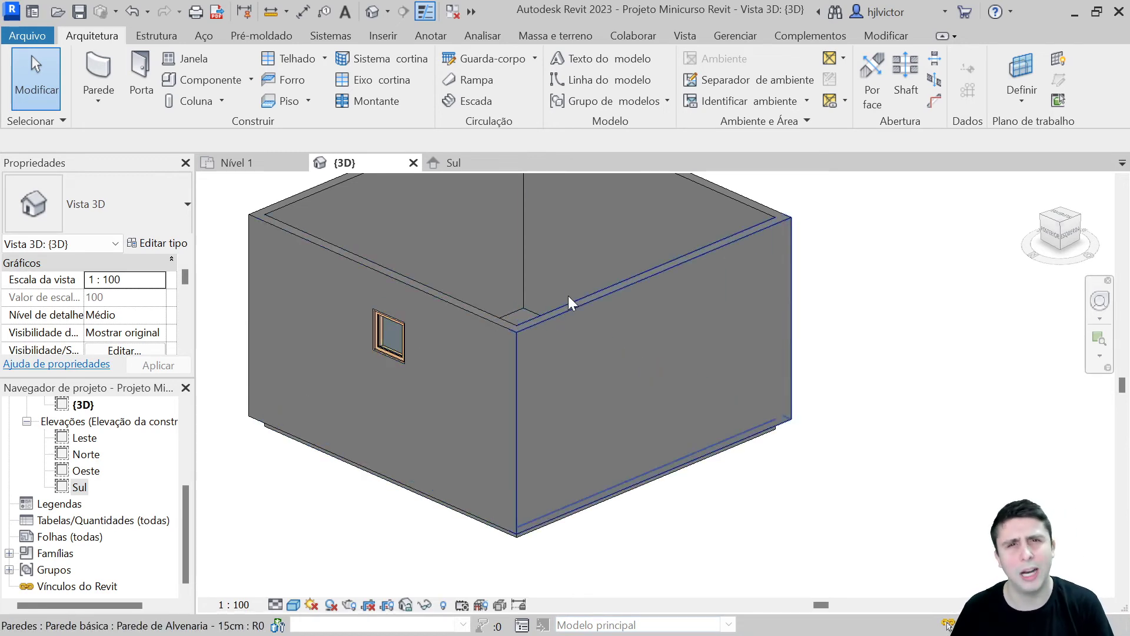
{"action": "middle_click_drag", "start_coordinate": [757, 391], "coordinate": [438, 367], "text": "shift"}
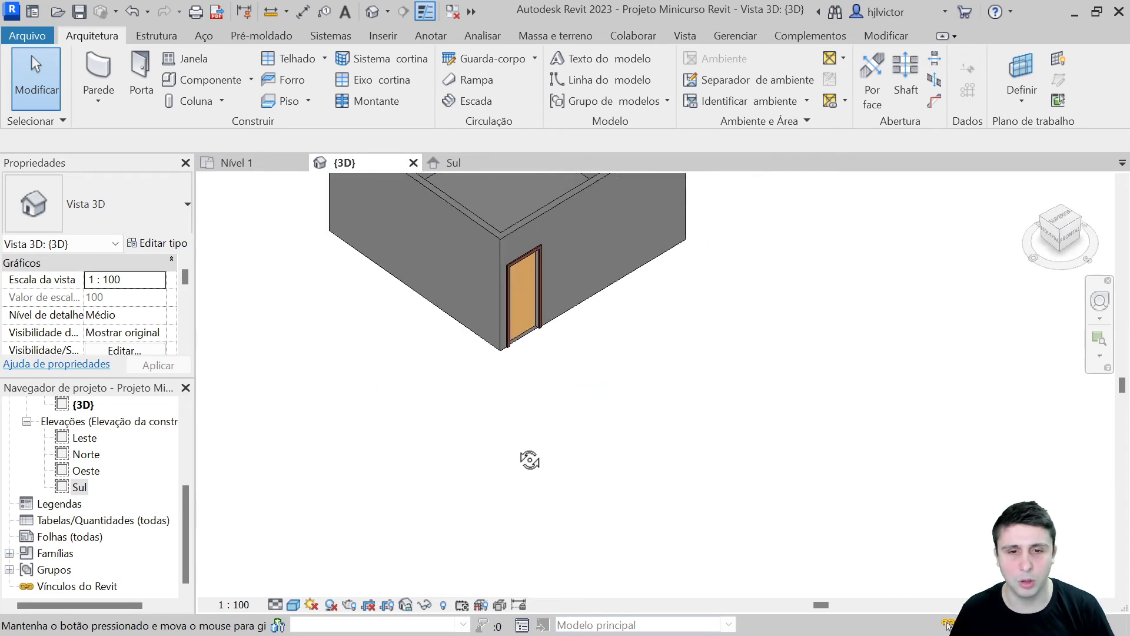
{"action": "scroll", "coordinate": [481, 299], "scroll_direction": "down", "scroll_amount": 3}
{"action": "scroll", "coordinate": [477, 278], "scroll_direction": "up", "scroll_amount": 2}
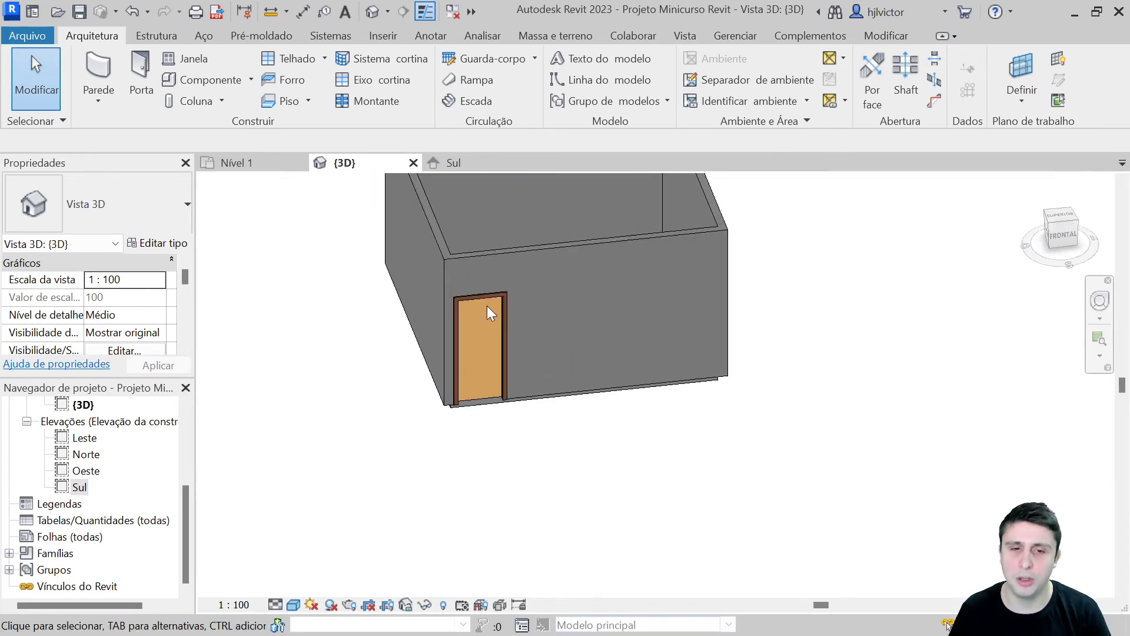
{"action": "scroll", "coordinate": [487, 305], "scroll_direction": "down", "scroll_amount": 2}
{"action": "scroll", "coordinate": [524, 371], "scroll_direction": "down", "scroll_amount": 2}
{"action": "scroll", "coordinate": [510, 259], "scroll_direction": "up", "scroll_amount": 3}
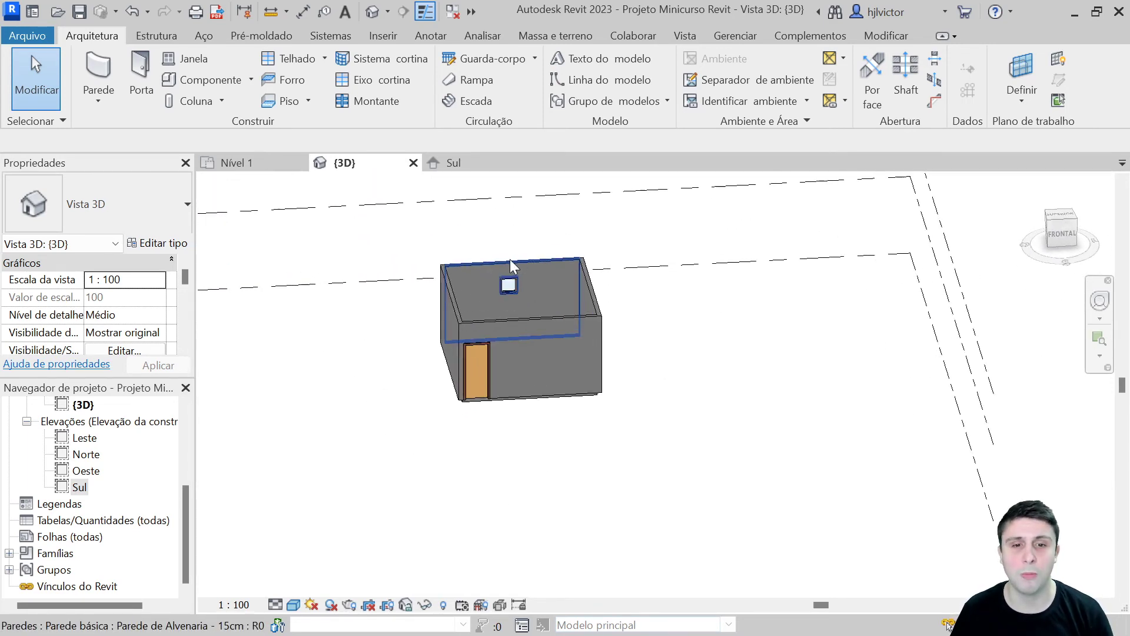
{"action": "scroll", "coordinate": [541, 271], "scroll_direction": "up", "scroll_amount": 2}
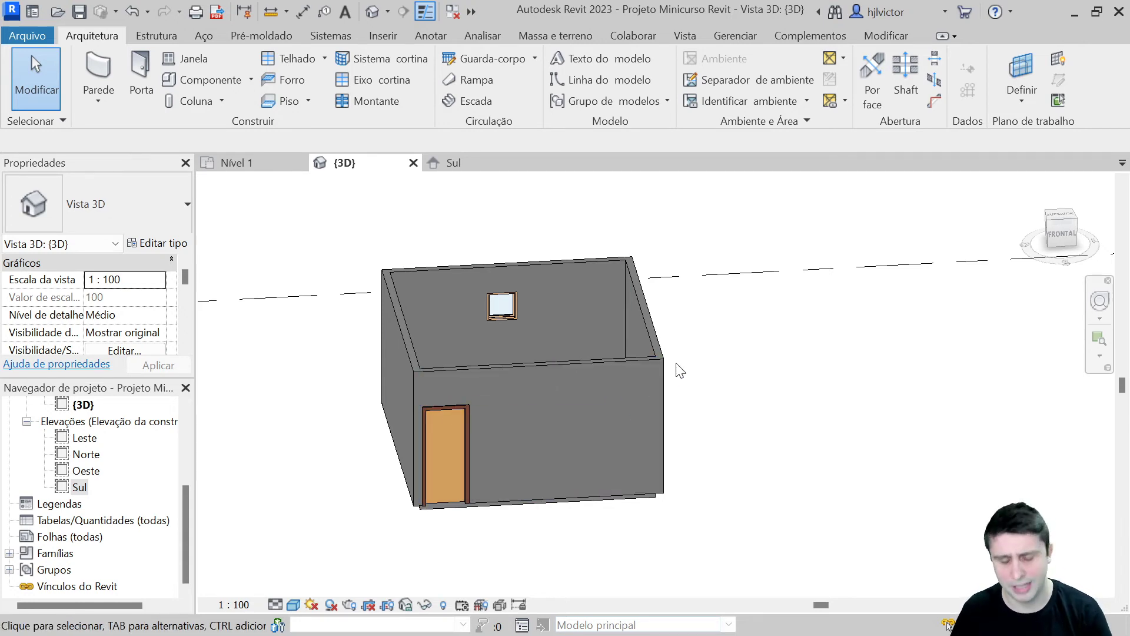
{"action": "scroll", "coordinate": [676, 371], "scroll_direction": "down", "scroll_amount": 2}
{"action": "mouse_move", "coordinate": [775, 462]}
{"action": "middle_mouse_down", "text": "shift"}
{"action": "mouse_move", "coordinate": [681, 373]}
{"action": "mouse_move", "coordinate": [671, 480]}
{"action": "middle_mouse_up", "text": "shift"}
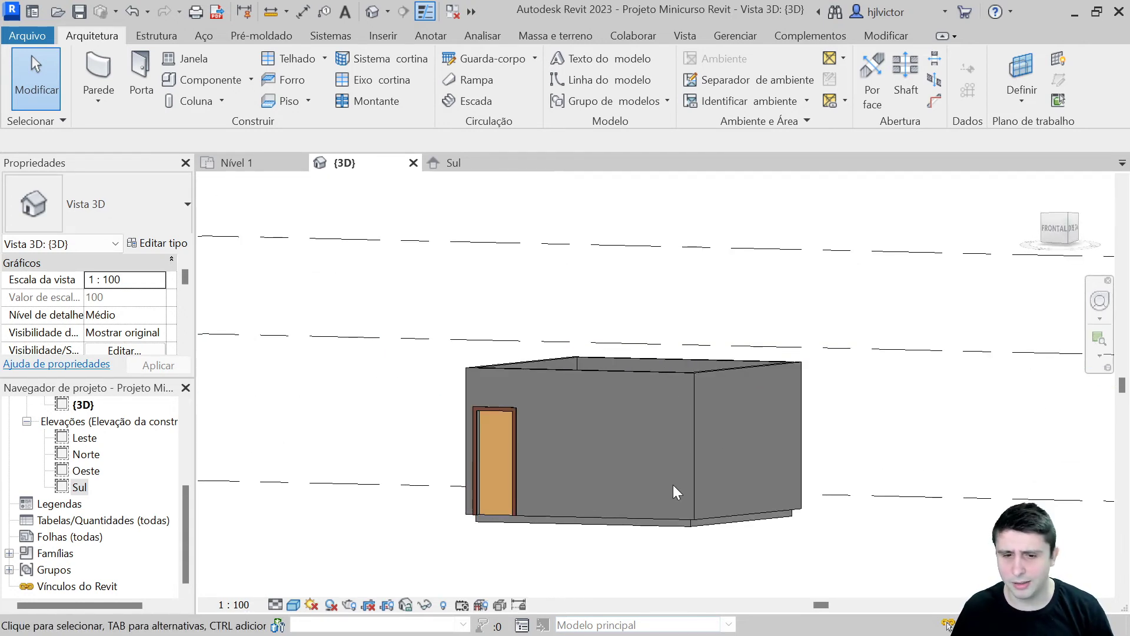
{"action": "scroll", "coordinate": [647, 413], "scroll_direction": "up", "scroll_amount": 2}
{"action": "left_click", "coordinate": [591, 442]}
{"action": "left_click_drag", "start_coordinate": [561, 535], "coordinate": [565, 540]}
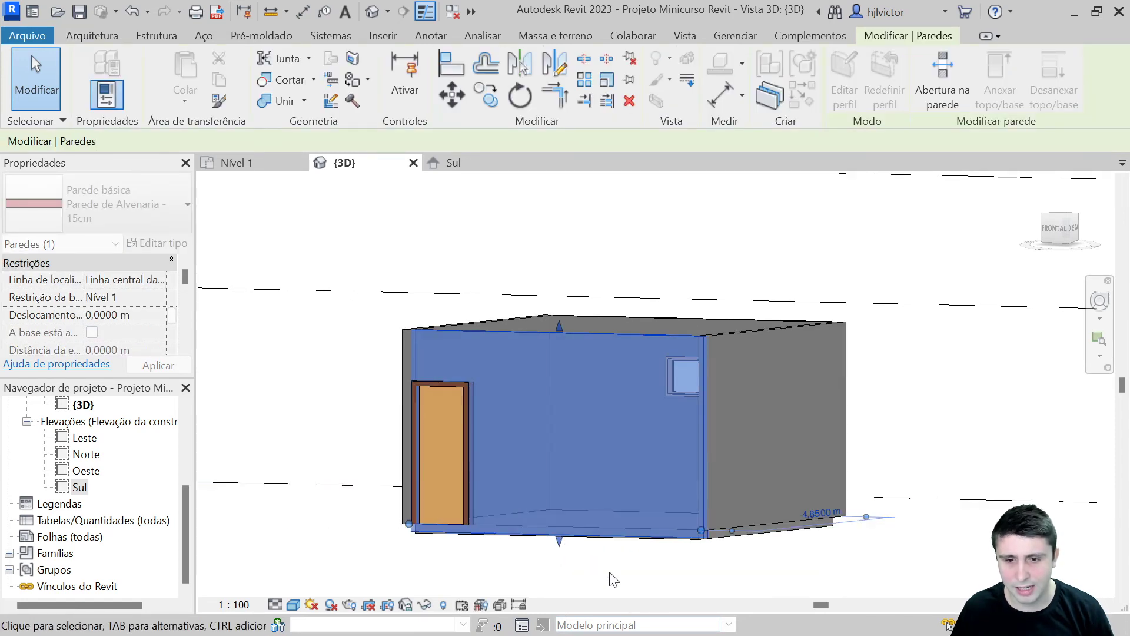
{"action": "key", "text": "Escape"}
{"action": "left_click", "coordinate": [773, 518]}
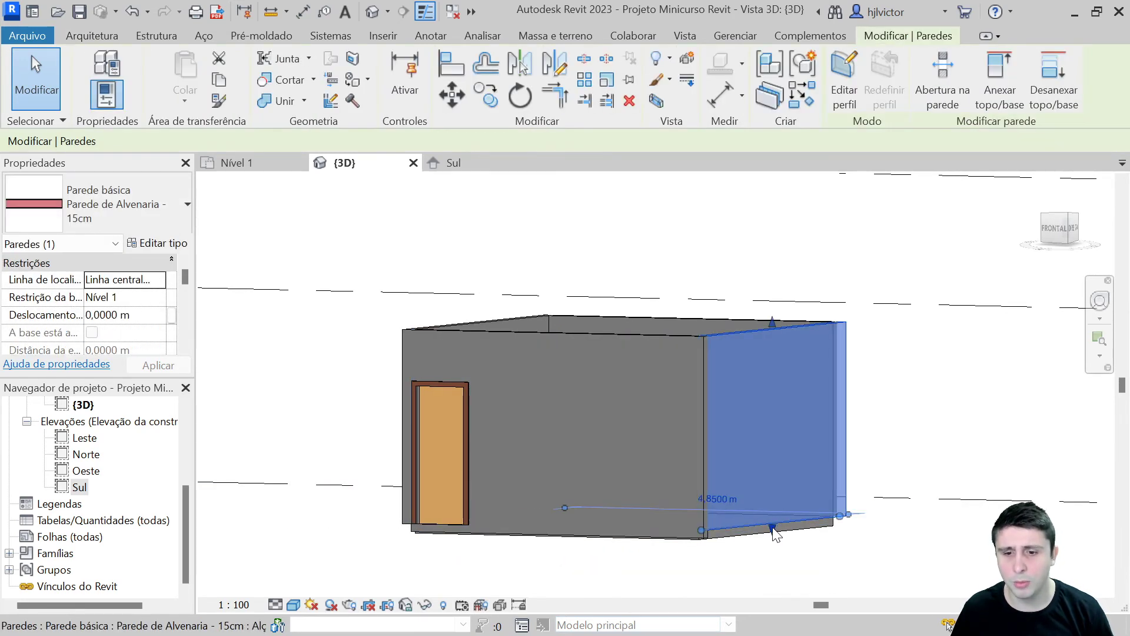
{"action": "left_click_drag", "start_coordinate": [772, 534], "coordinate": [774, 539]}
{"action": "key", "text": "Escape"}
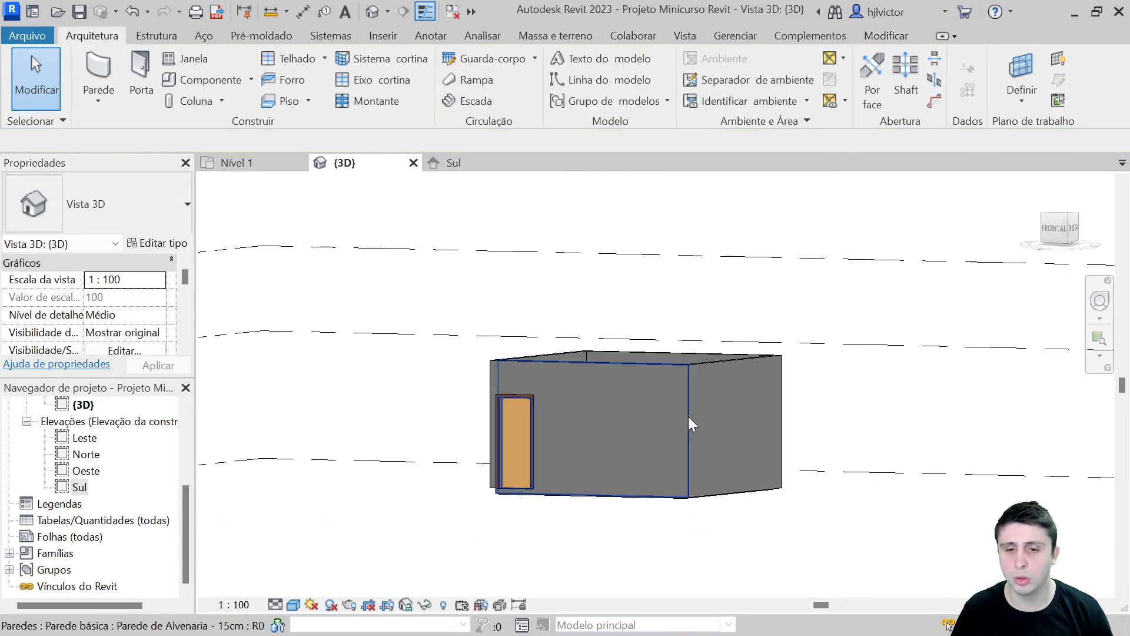
{"action": "middle_click_drag", "start_coordinate": [687, 415], "coordinate": [824, 536], "text": "shift"}
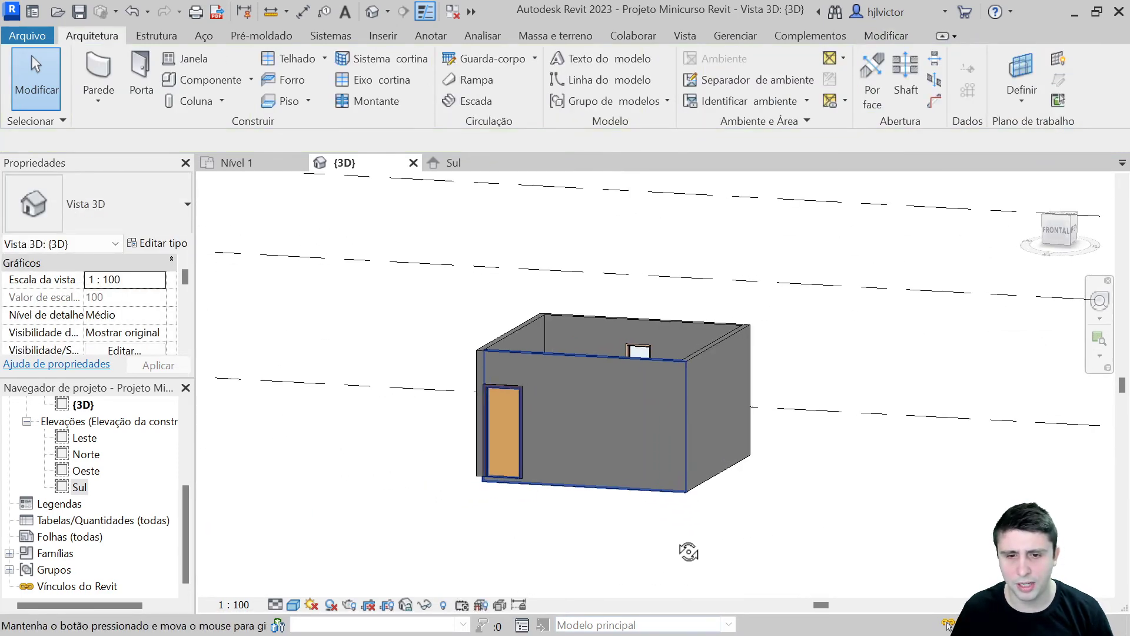
{"action": "middle_click_drag", "start_coordinate": [824, 536], "coordinate": [627, 458], "text": "shift"}
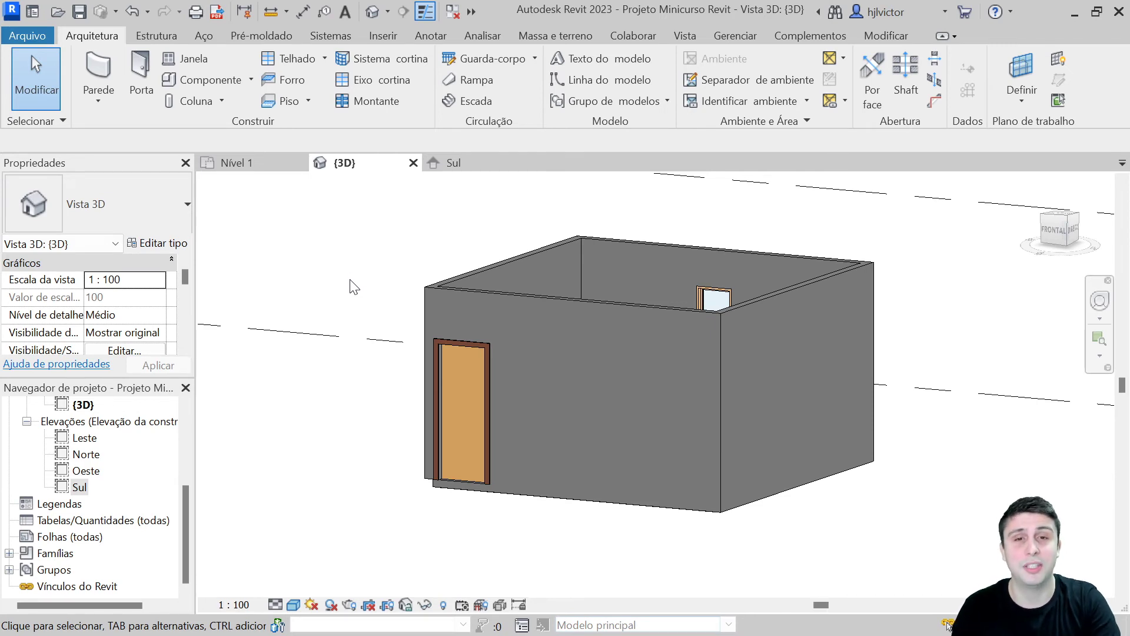
{"action": "scroll", "coordinate": [439, 345], "scroll_direction": "down", "scroll_amount": 2}
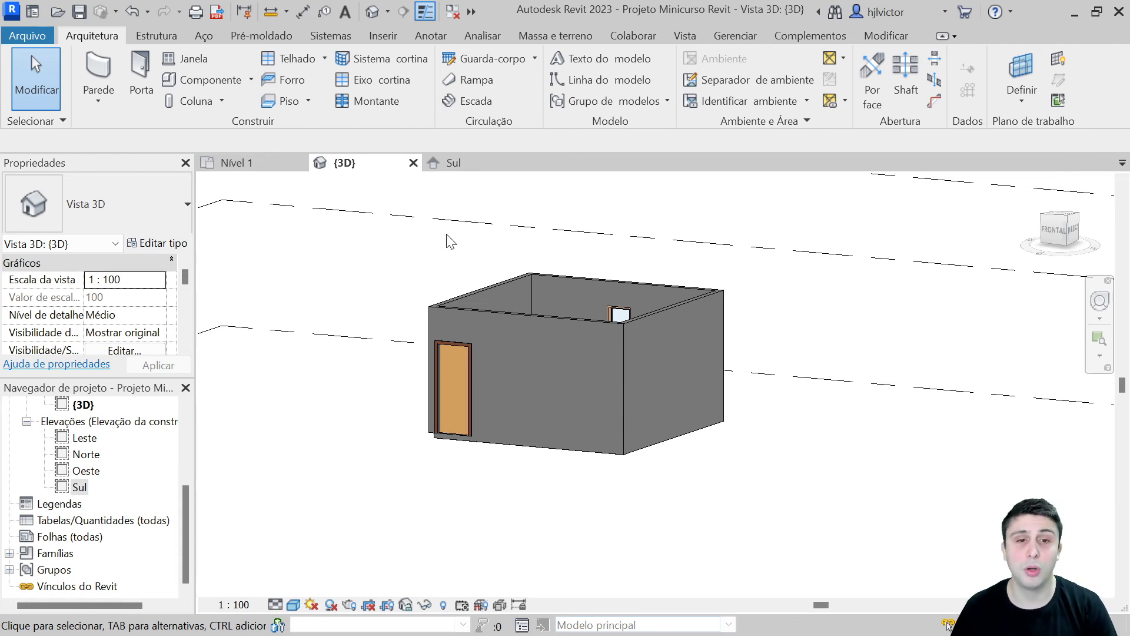
{"action": "scroll", "coordinate": [449, 242], "scroll_direction": "up", "scroll_amount": 1}
{"action": "scroll", "coordinate": [488, 264], "scroll_direction": "up", "scroll_amount": 2}
{"action": "middle_click_drag", "start_coordinate": [497, 271], "coordinate": [447, 230]}
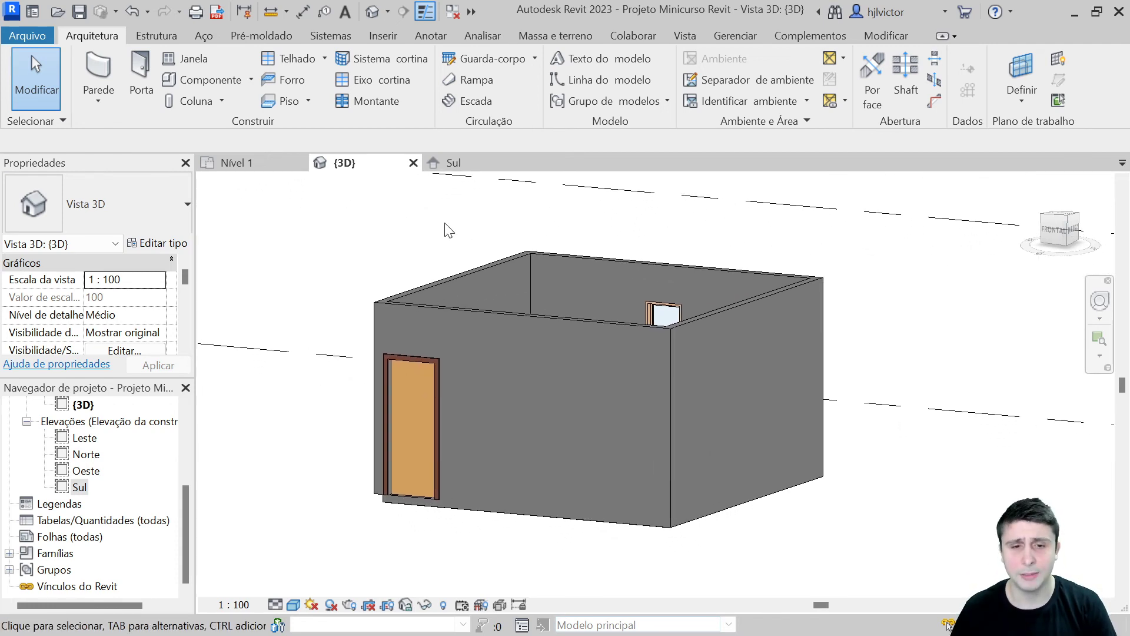